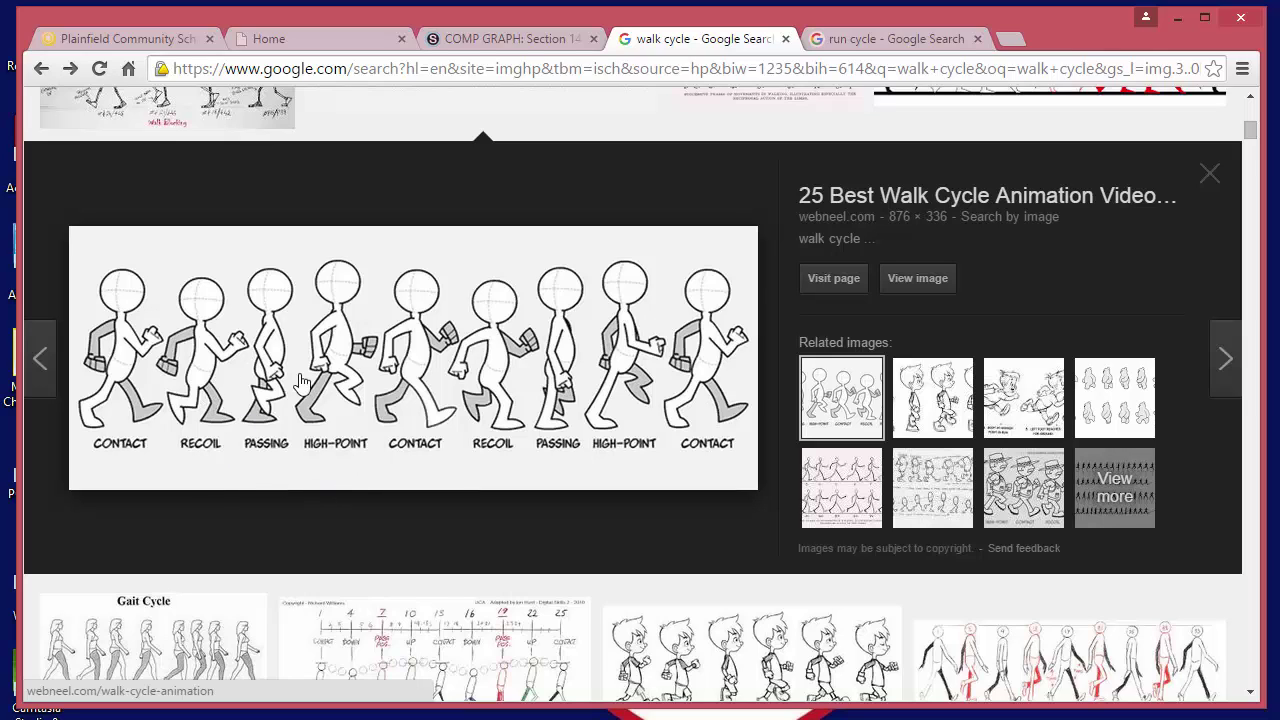
- Examine the black-and-white running figure sequence among the run cycle image results, and close its preview
{"action": "left_click", "coordinate": [875, 41]}
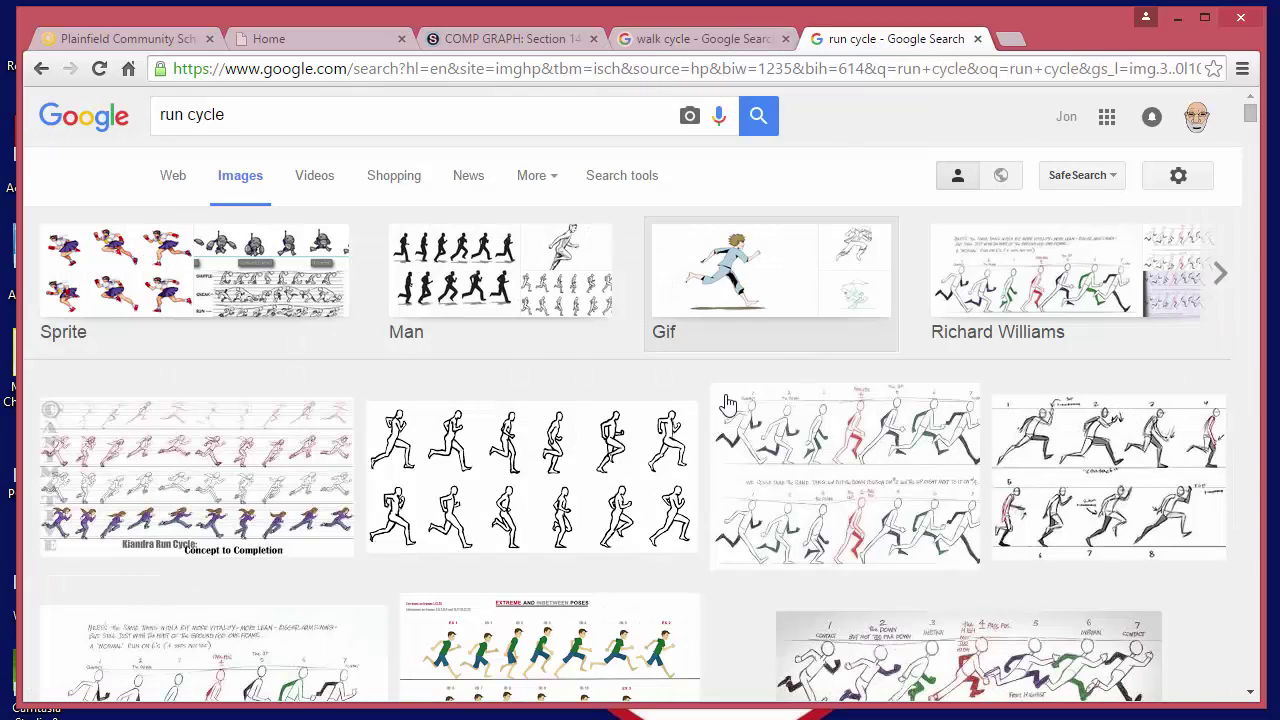
{"action": "left_click", "coordinate": [535, 493]}
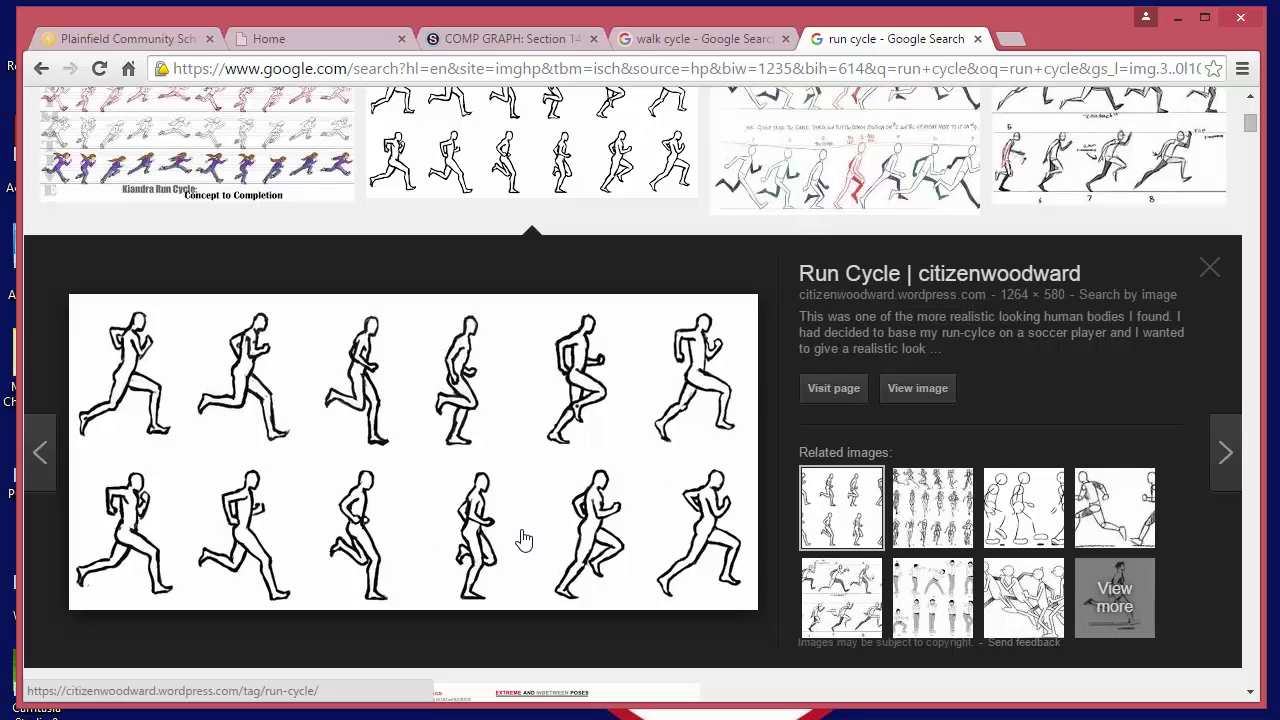
{"action": "left_click", "coordinate": [1210, 268]}
{"action": "scroll", "coordinate": [754, 412], "scroll_direction": "up", "scroll_amount": 2}
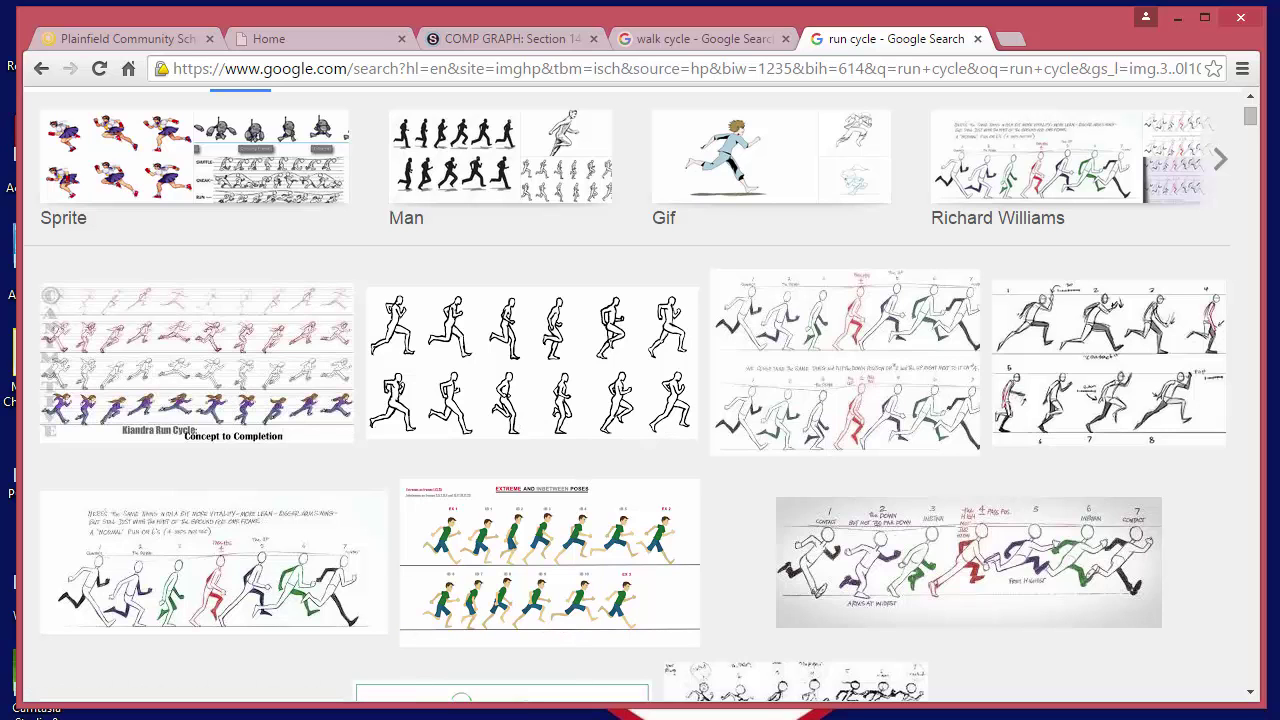
- Highlight "Jumping Jack" in Thursday's Flash 01-03 entry on the class plan page
{"action": "left_click", "coordinate": [327, 37]}
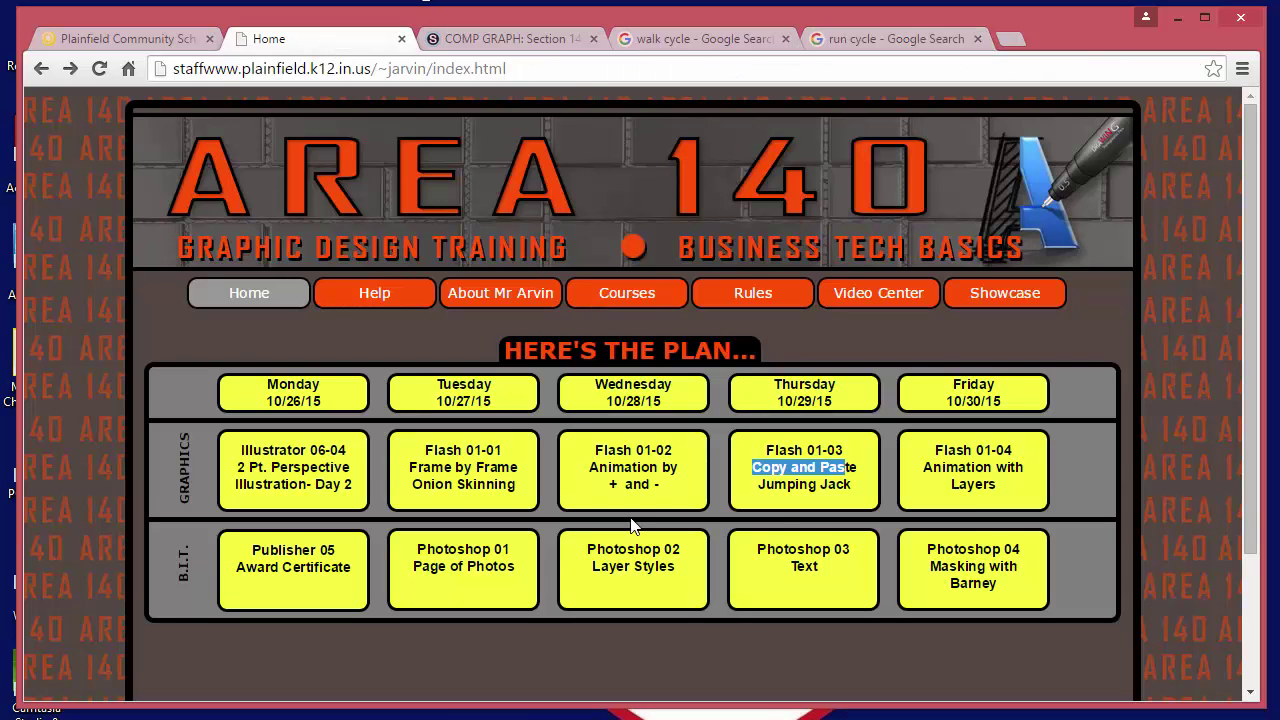
{"action": "left_click", "coordinate": [780, 492]}
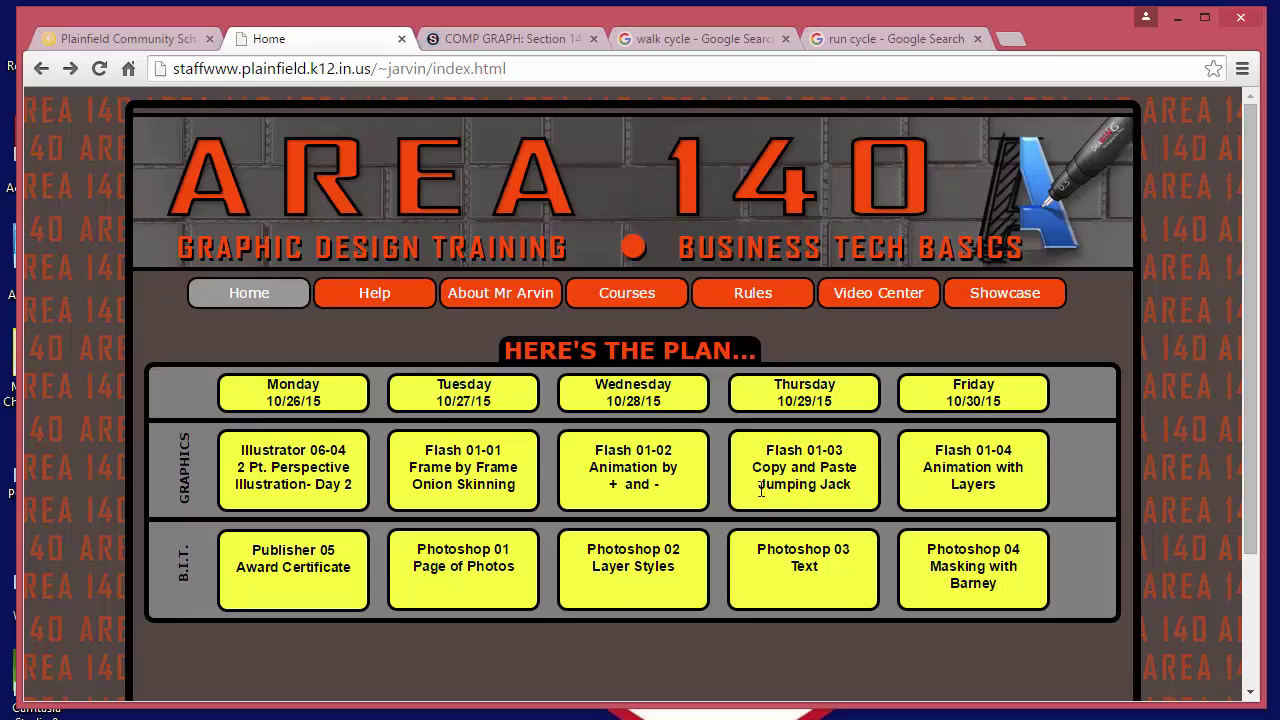
{"action": "double_click", "coordinate": [764, 487]}
{"action": "left_click", "coordinate": [845, 487], "text": "shift"}
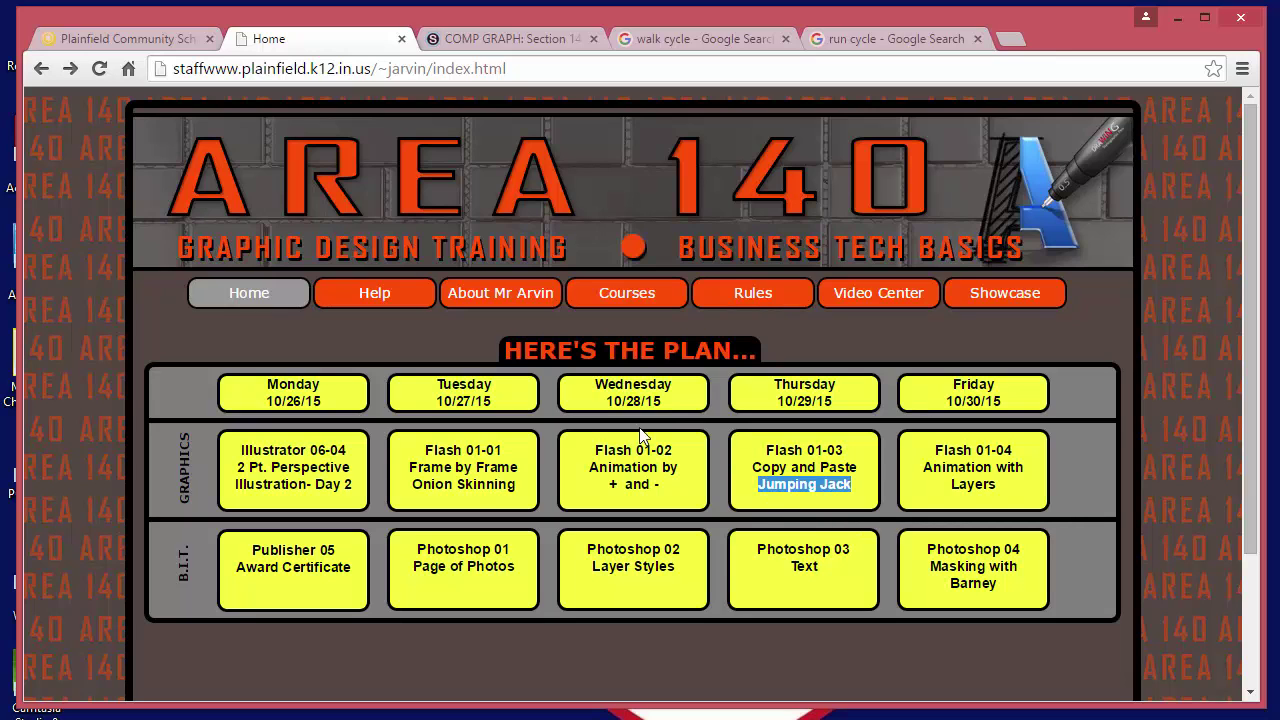
- Open the Flash 01-03: Copy and Paste Frames (Jumping Jacks) handout from the Computer Graphics help section and enlarge it for reading
{"action": "left_click", "coordinate": [378, 298]}
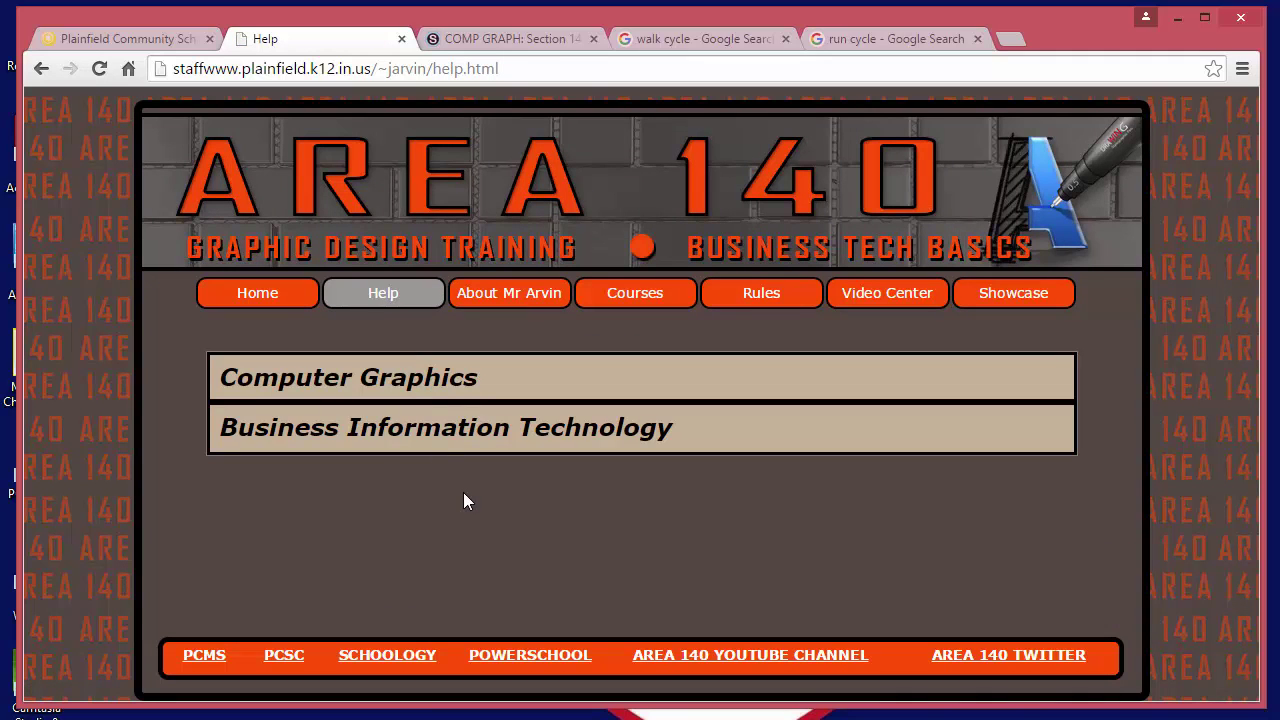
{"action": "left_click", "coordinate": [426, 390]}
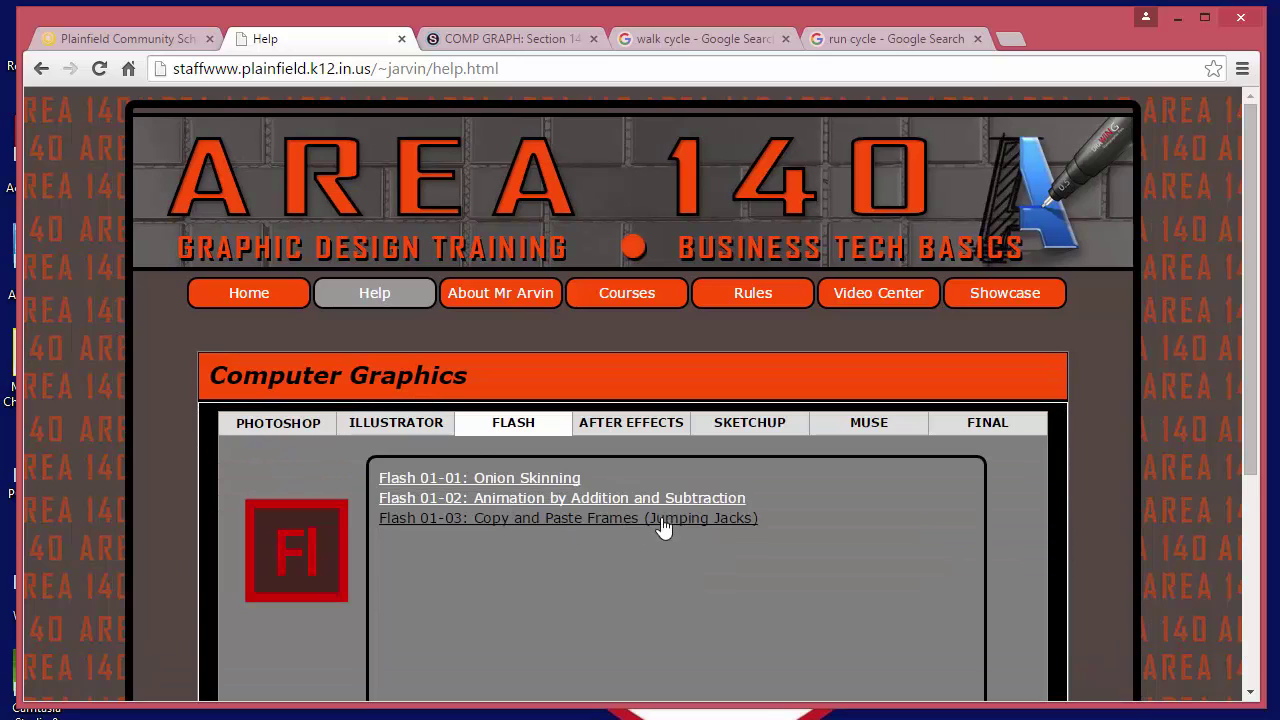
{"action": "left_click", "coordinate": [670, 521]}
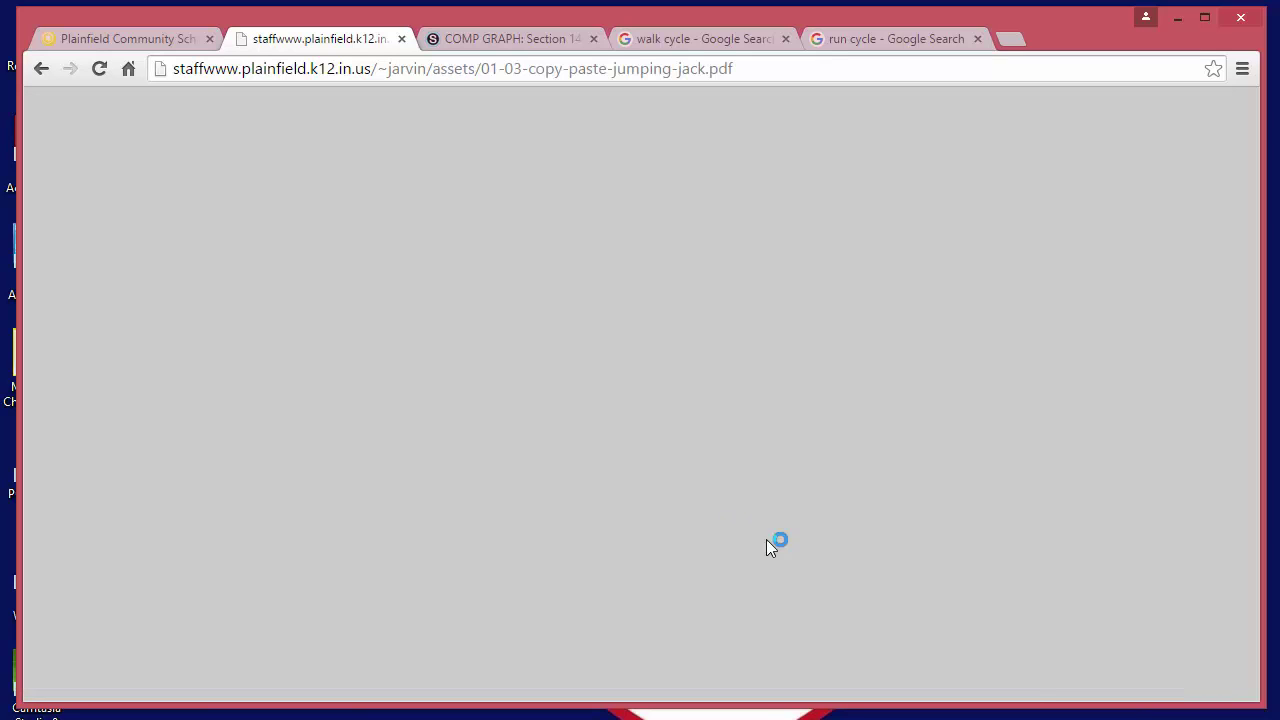
{"action": "left_click", "coordinate": [1087, 650]}
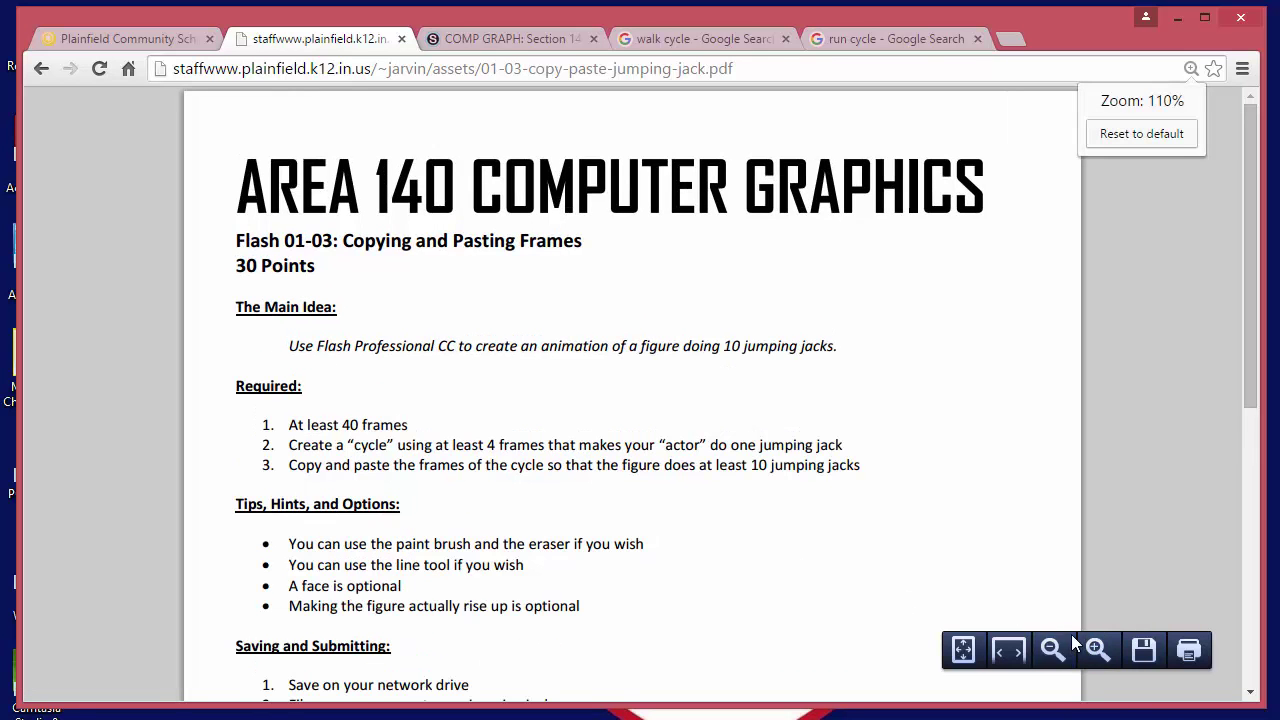
{"action": "left_click", "coordinate": [1097, 650]}
{"action": "scroll", "coordinate": [446, 495], "scroll_direction": "down", "scroll_amount": 3}
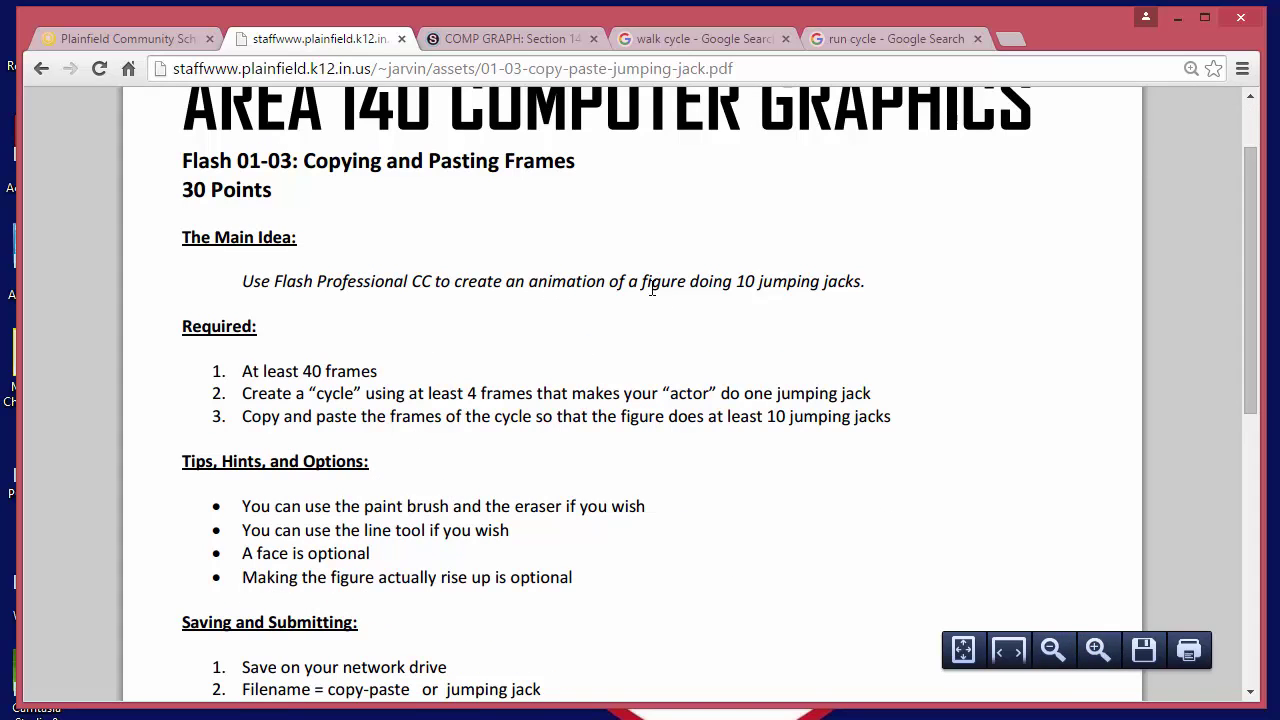
- Review the handout's main idea and required items, highlighting the frame counts, the "actor", the frame copying and the 10 jumping jacks
{"action": "left_click", "coordinate": [745, 281]}
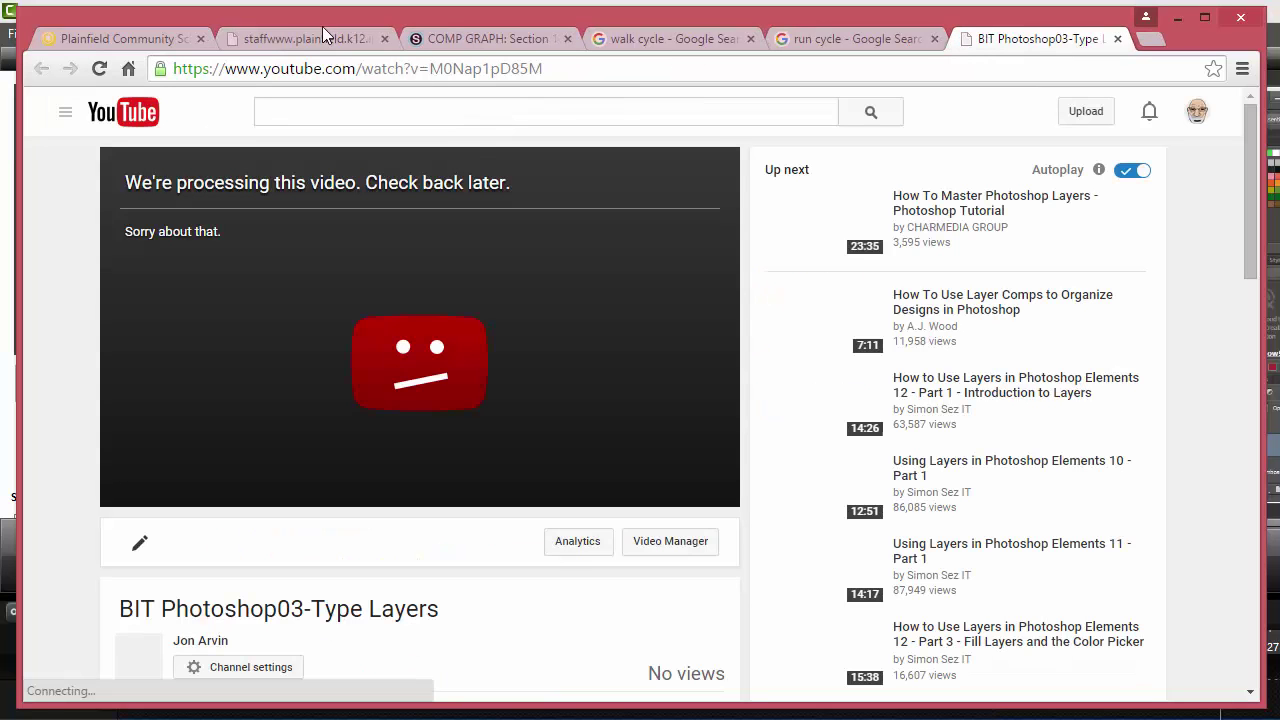
{"action": "left_click", "coordinate": [297, 36]}
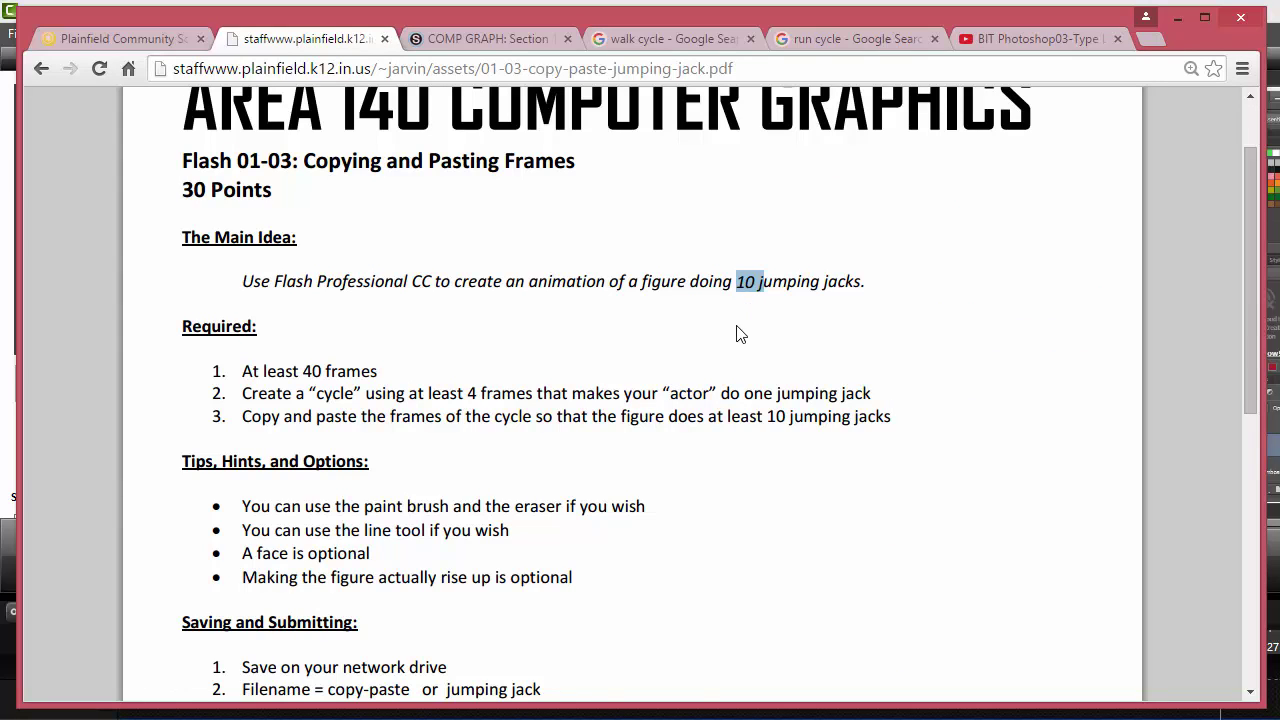
{"action": "left_click", "coordinate": [749, 285]}
{"action": "left_click_drag", "start_coordinate": [256, 372], "coordinate": [371, 372]}
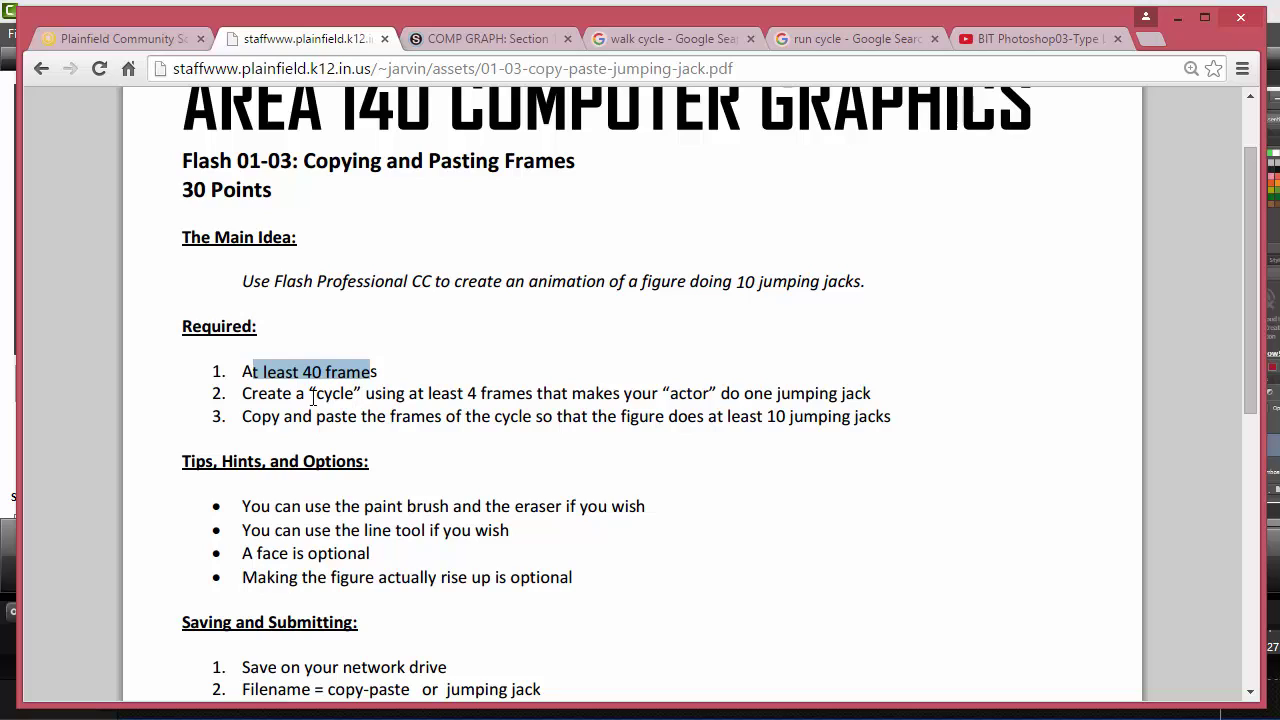
{"action": "left_click_drag", "start_coordinate": [427, 393], "coordinate": [535, 400]}
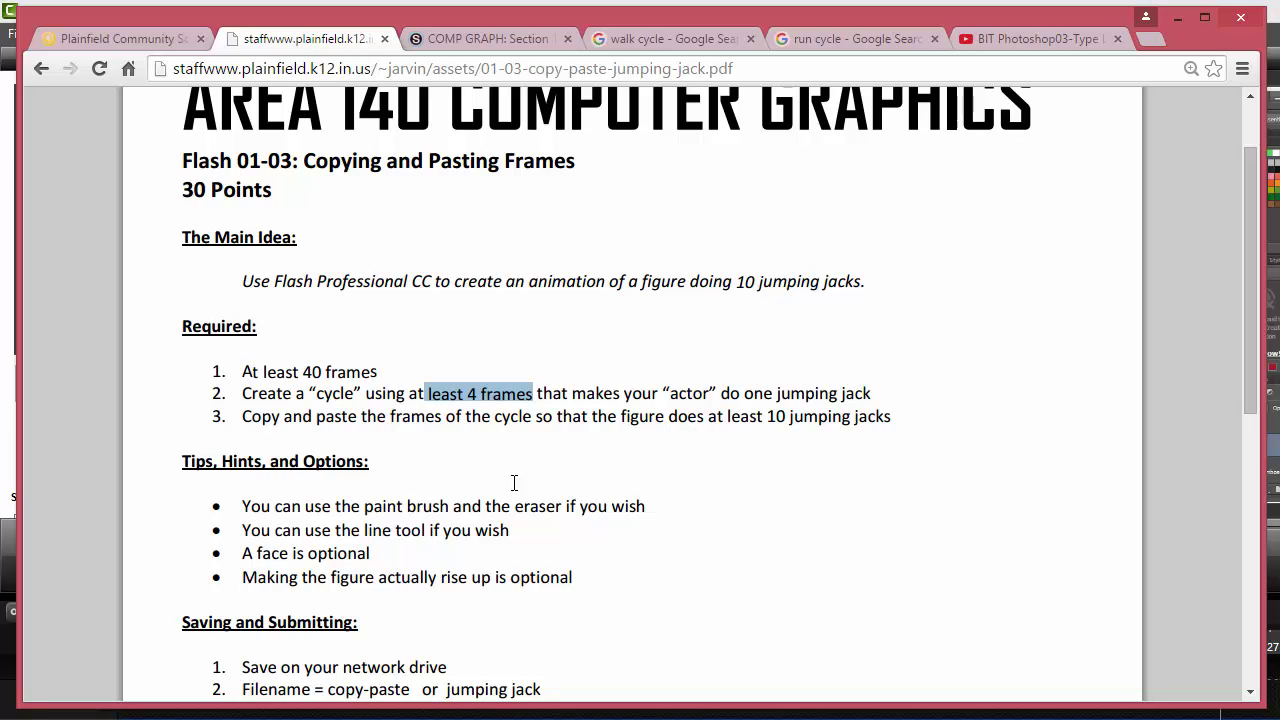
{"action": "left_click", "coordinate": [392, 405]}
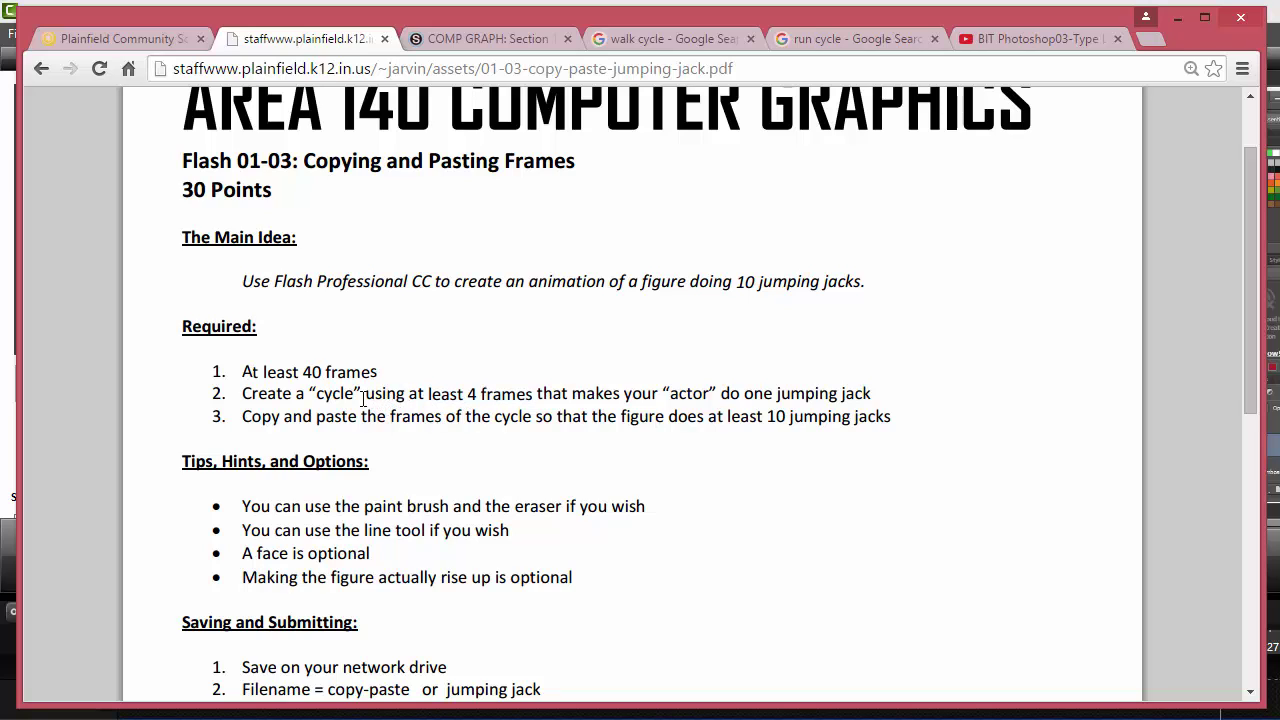
{"action": "left_click_drag", "start_coordinate": [362, 396], "coordinate": [535, 396]}
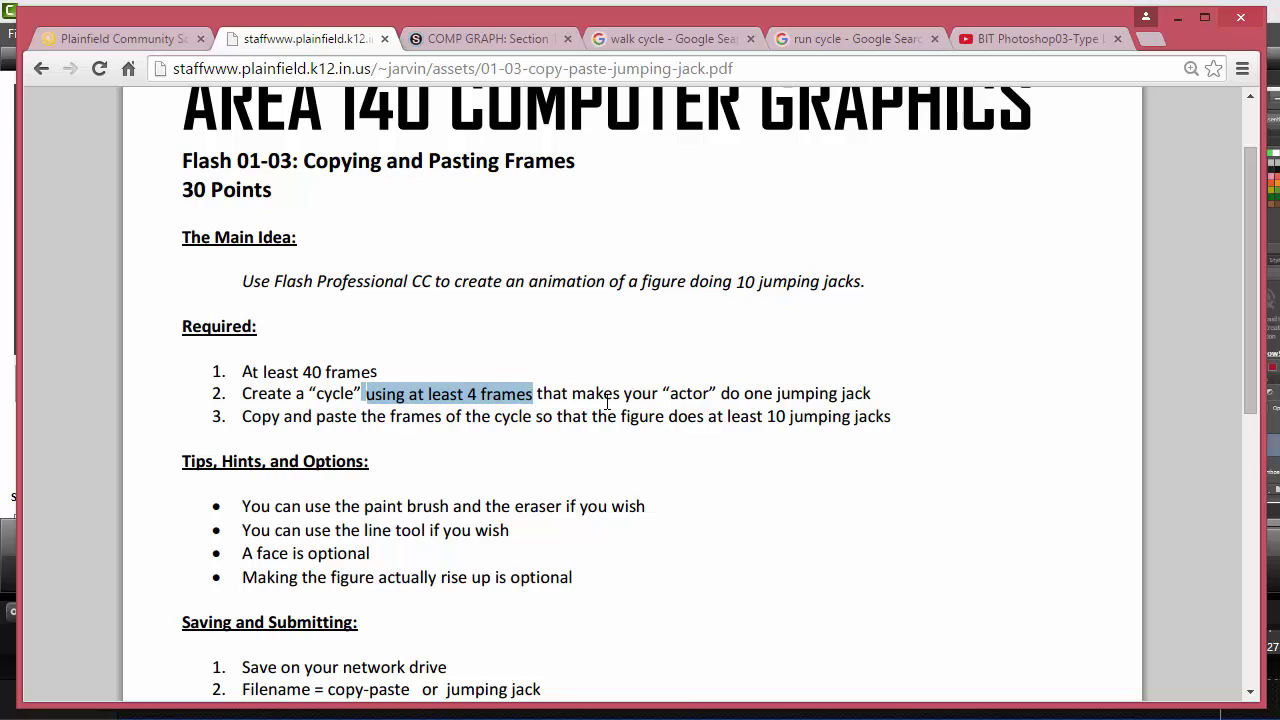
{"action": "left_click_drag", "start_coordinate": [664, 395], "coordinate": [721, 395]}
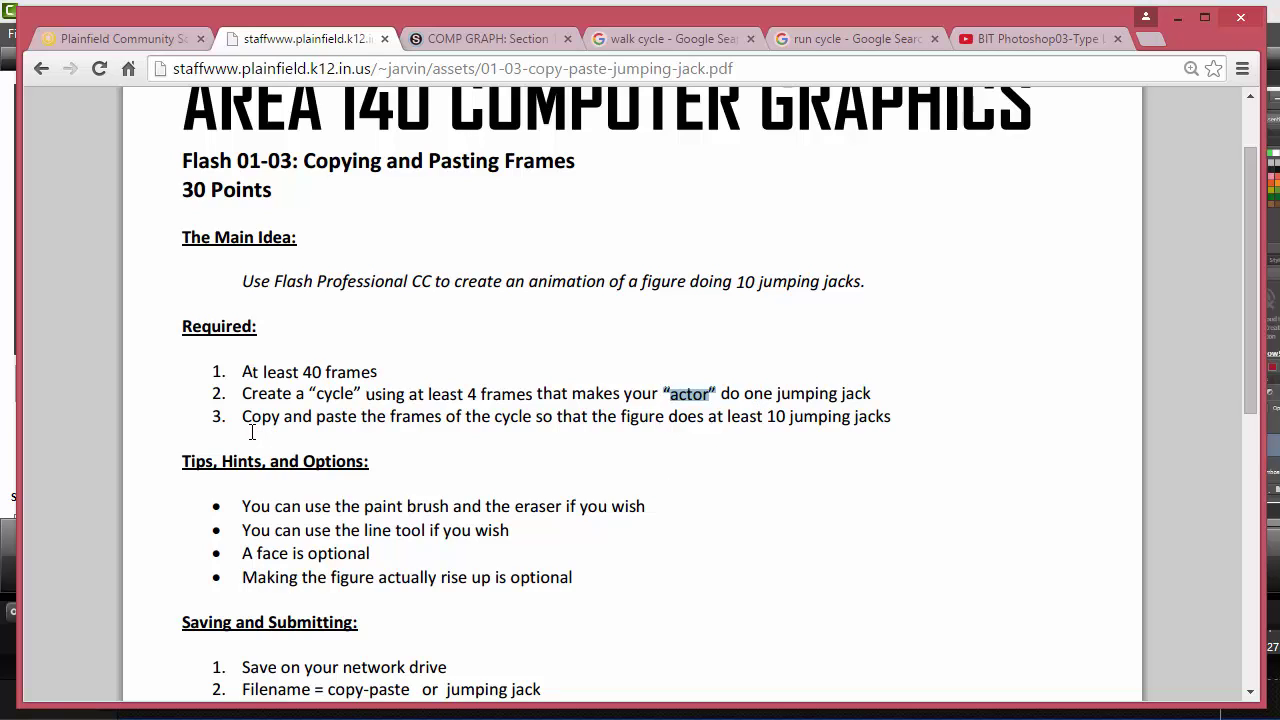
{"action": "left_click_drag", "start_coordinate": [243, 419], "coordinate": [463, 416]}
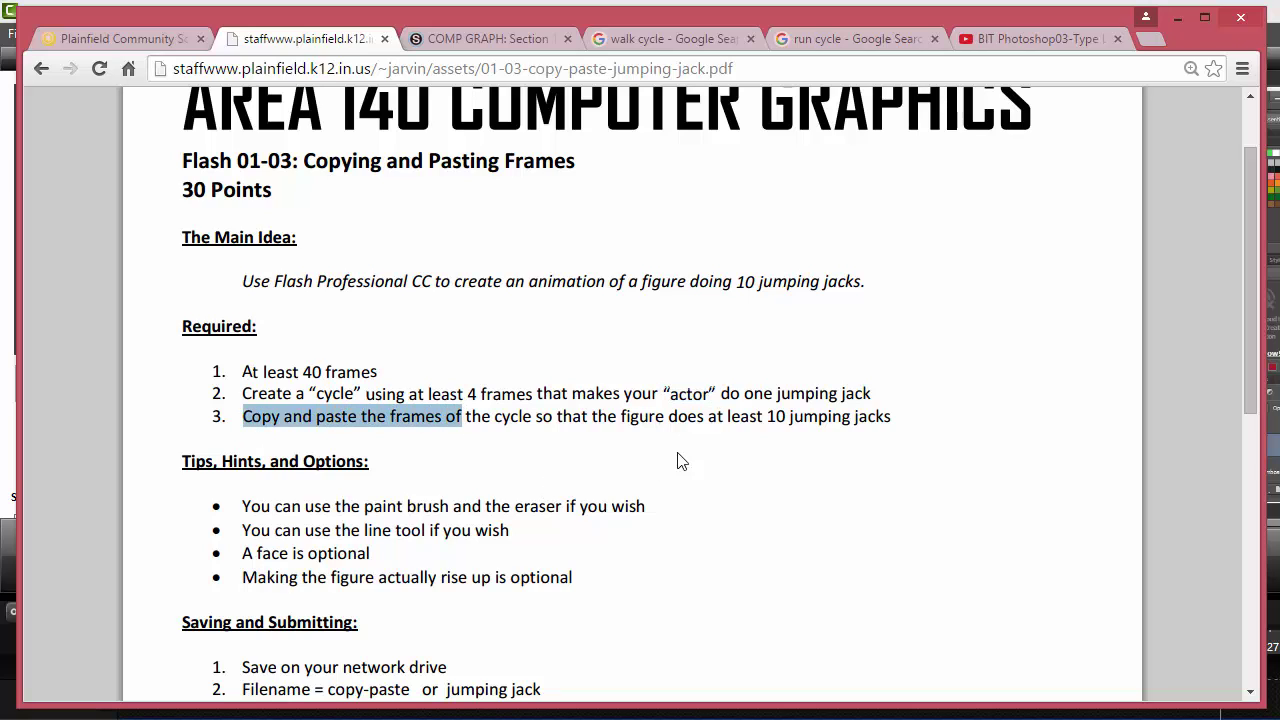
{"action": "left_click_drag", "start_coordinate": [757, 417], "coordinate": [828, 417]}
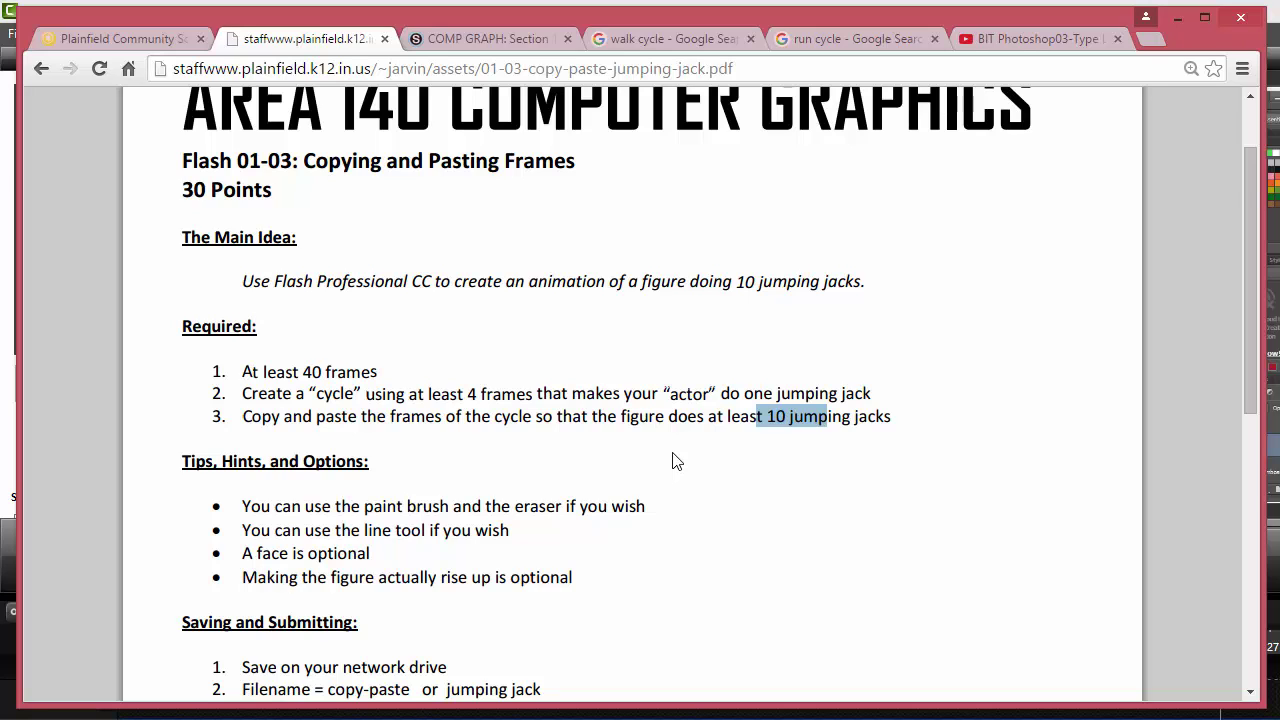
- Review the handout's tips and options, highlighting the paint brush, the line tool, the face and the rising figure
{"action": "scroll", "coordinate": [675, 461], "scroll_direction": "down", "scroll_amount": 1}
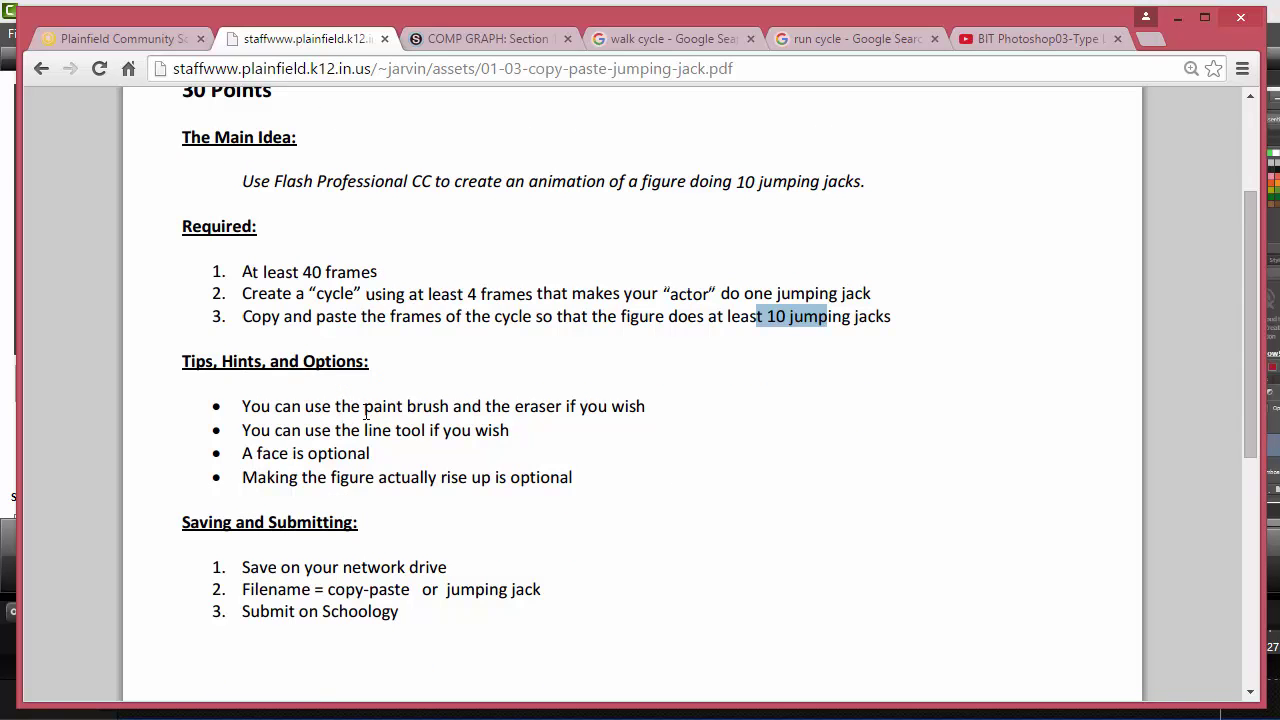
{"action": "left_click_drag", "start_coordinate": [364, 406], "coordinate": [481, 406]}
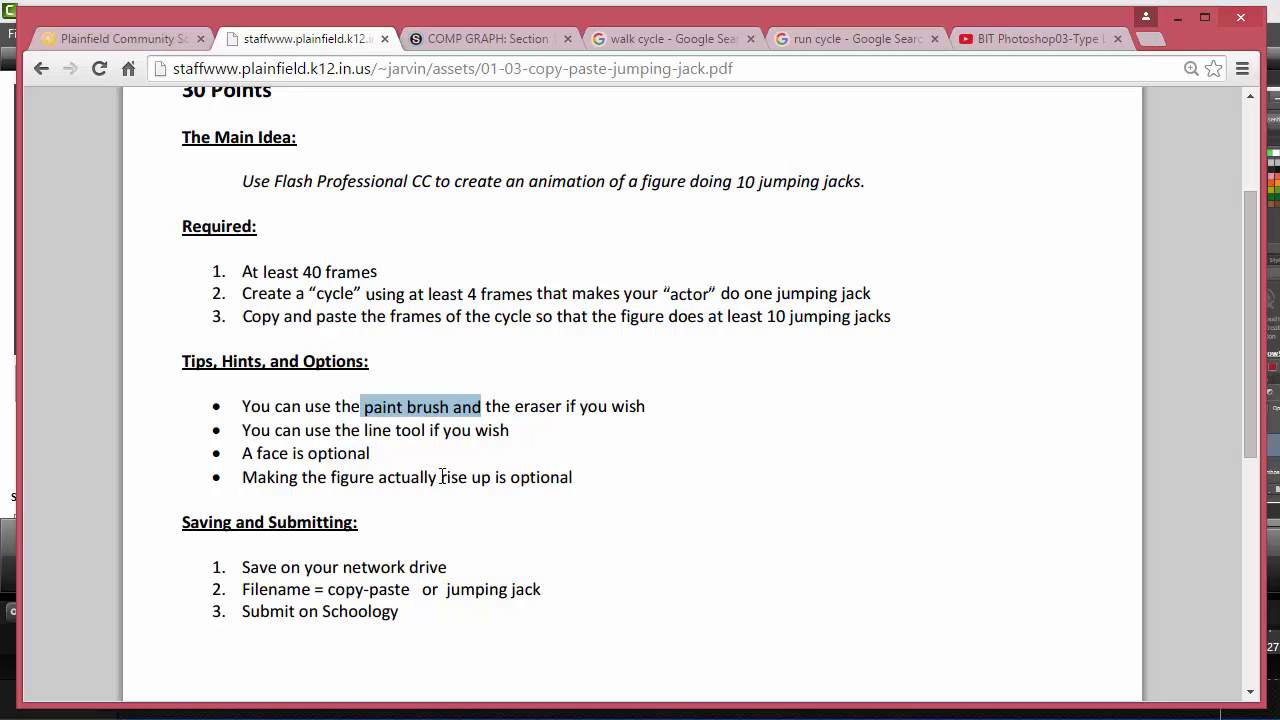
{"action": "left_click_drag", "start_coordinate": [353, 431], "coordinate": [402, 431]}
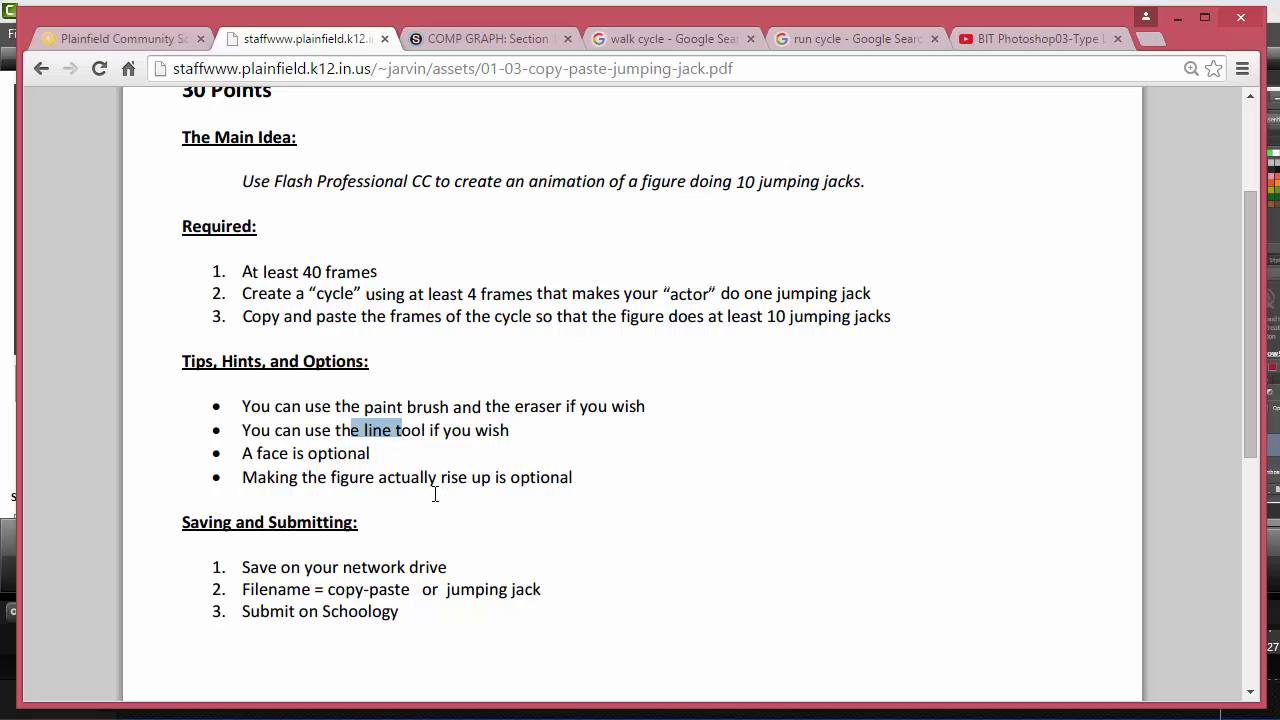
{"action": "left_click_drag", "start_coordinate": [244, 455], "coordinate": [304, 455]}
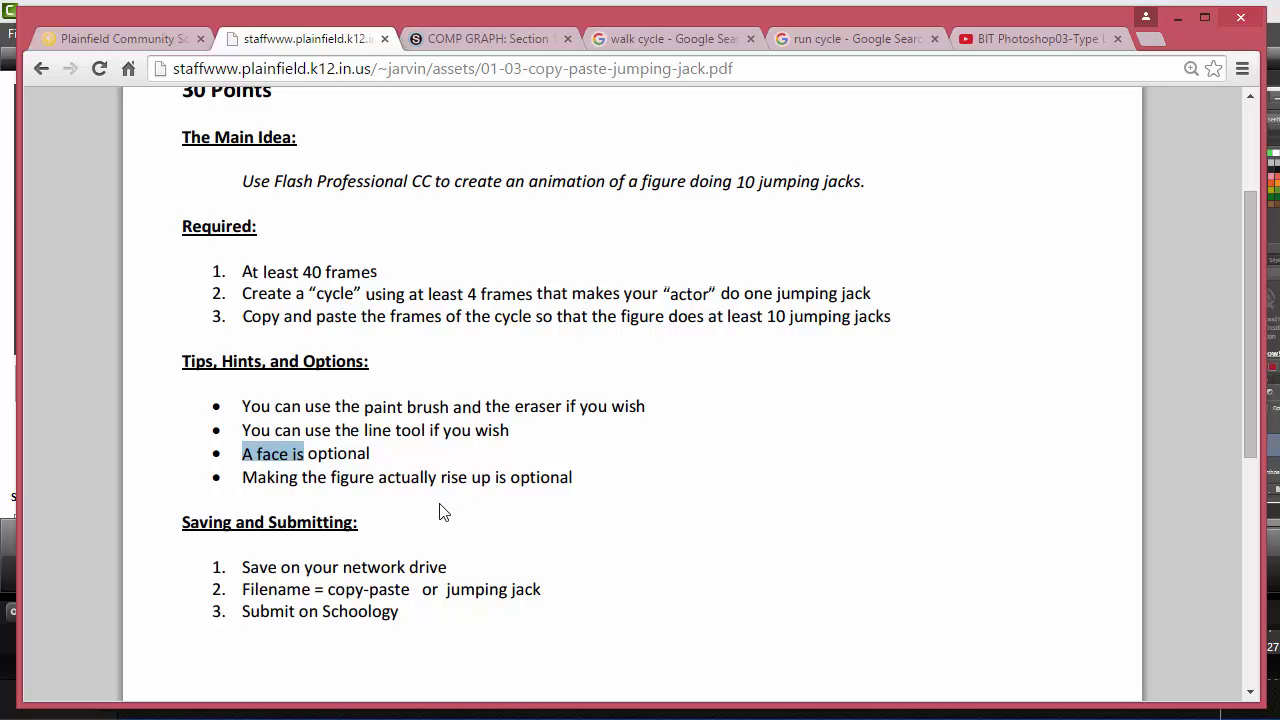
{"action": "left_click_drag", "start_coordinate": [443, 477], "coordinate": [507, 477]}
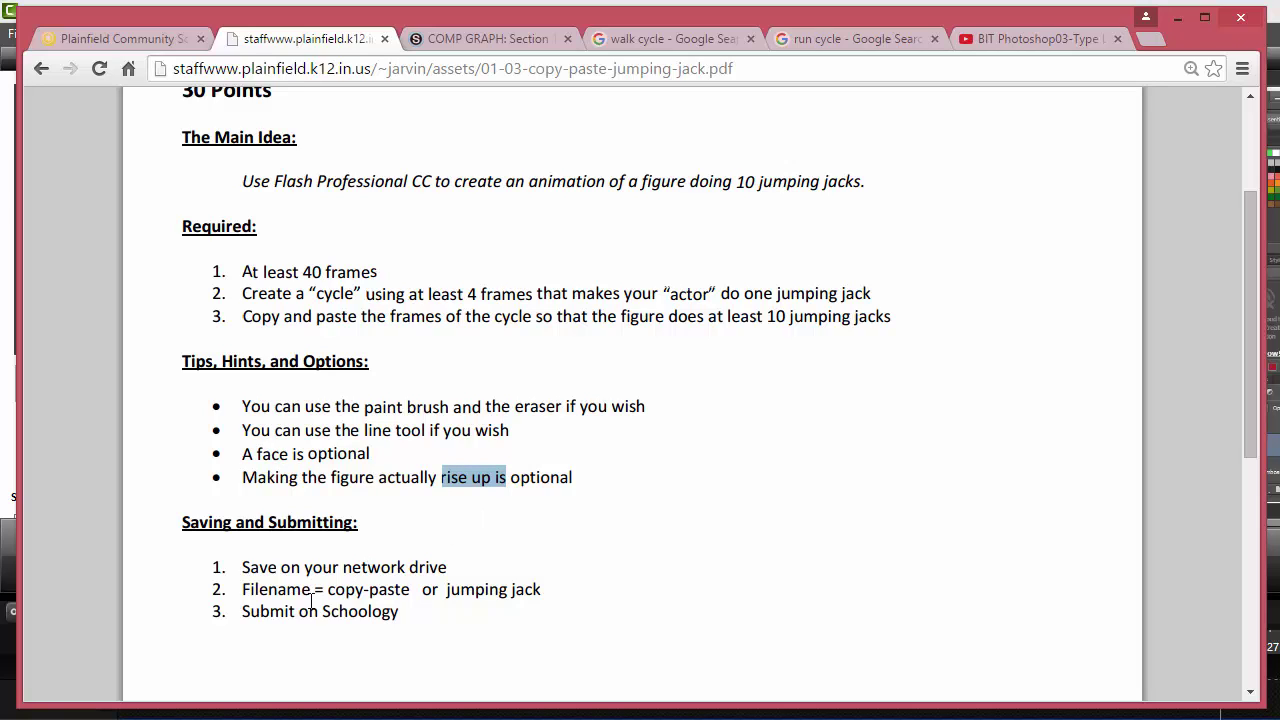
- Review the handout's saving and submitting instructions, highlighting the network drive, file names and Schoology, and switch to the COMP GRAPH course page
{"action": "left_click_drag", "start_coordinate": [344, 567], "coordinate": [410, 567]}
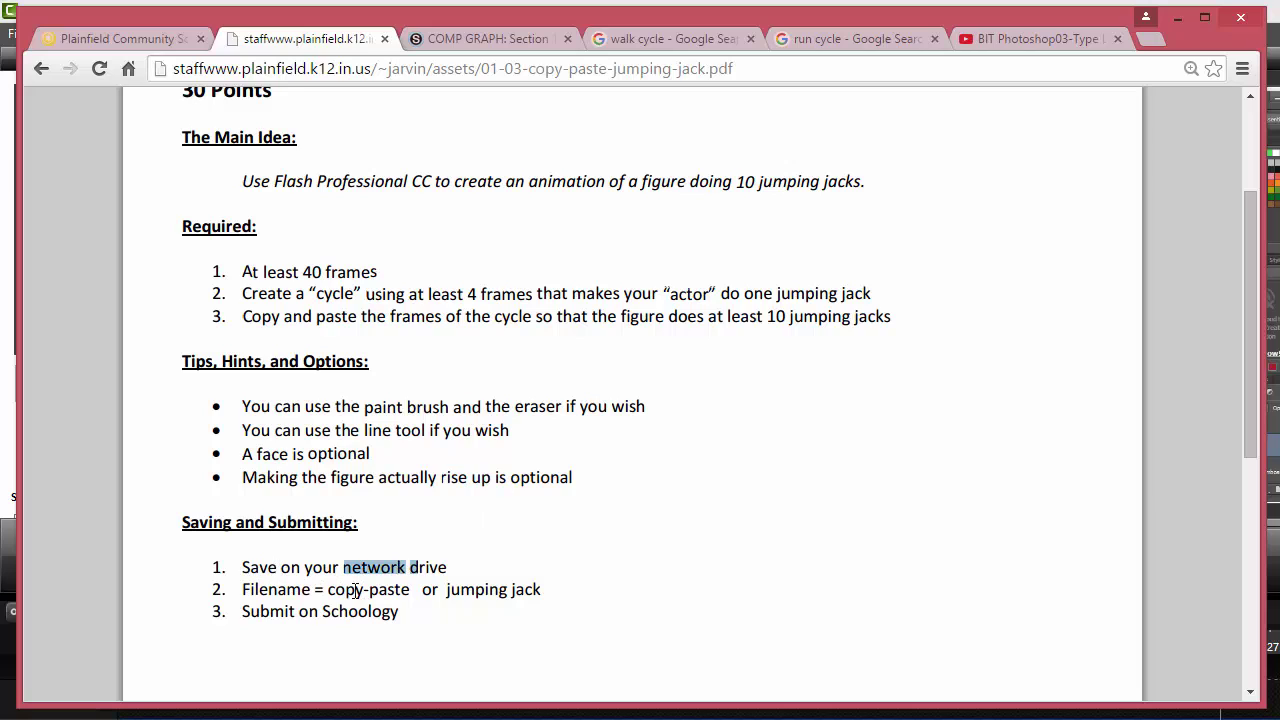
{"action": "left_click_drag", "start_coordinate": [329, 590], "coordinate": [397, 590]}
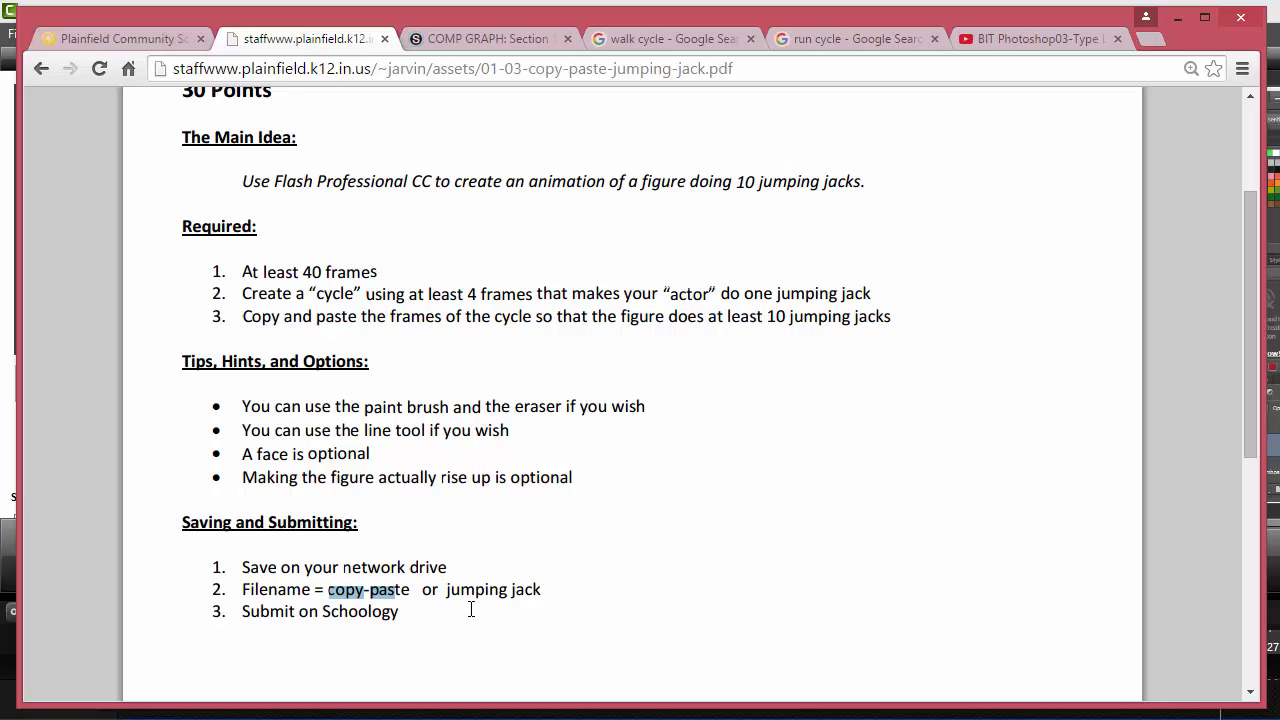
{"action": "left_click_drag", "start_coordinate": [462, 590], "coordinate": [524, 590]}
{"action": "left_click_drag", "start_coordinate": [346, 611], "coordinate": [449, 600]}
{"action": "left_click", "coordinate": [363, 622]}
{"action": "double_click", "coordinate": [363, 618]}
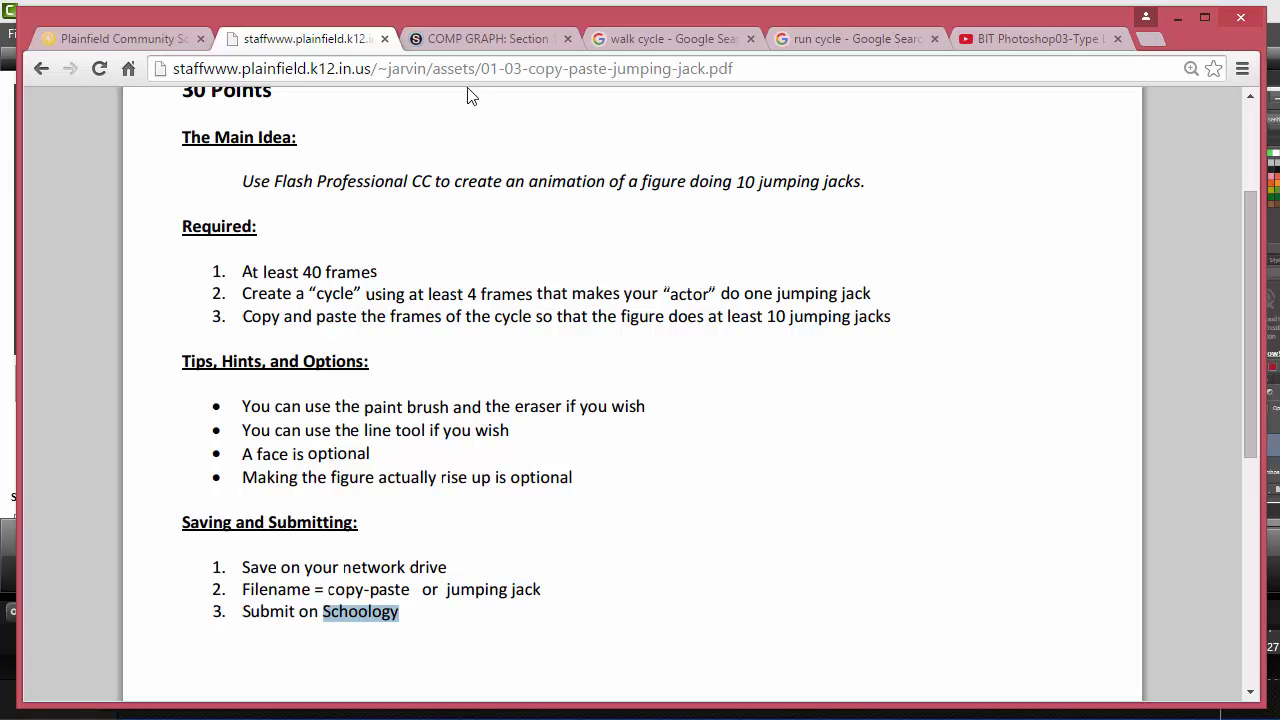
{"action": "left_click", "coordinate": [498, 36]}
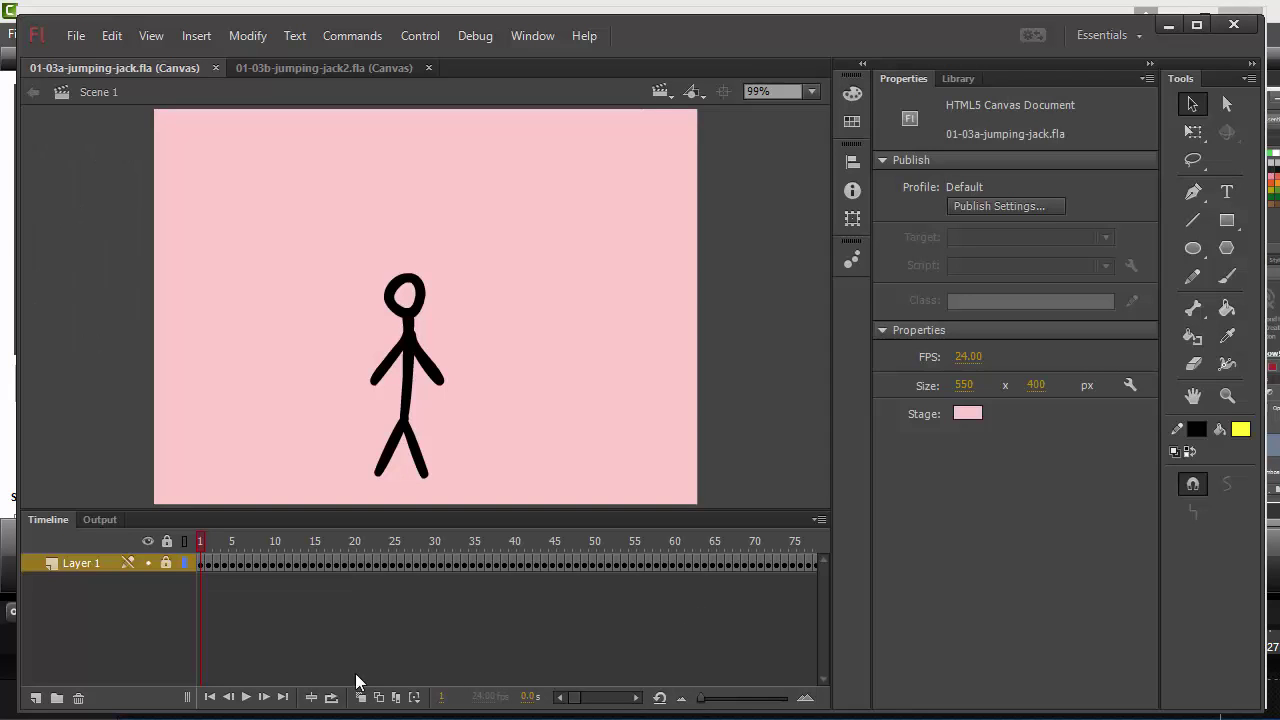
- Play the pink-stage jumping jack animation in 01-03a-jumping-jack.fla twice in Flash
{"action": "left_click", "coordinate": [245, 697]}
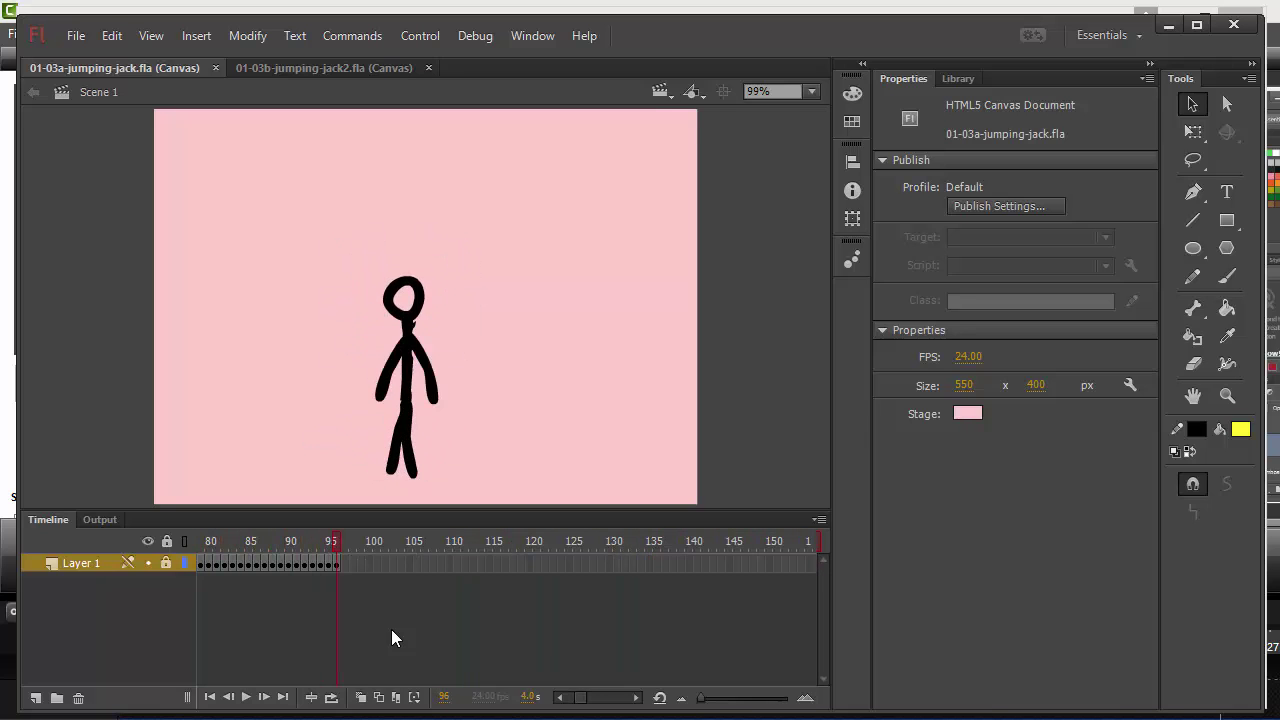
{"action": "left_click", "coordinate": [245, 697]}
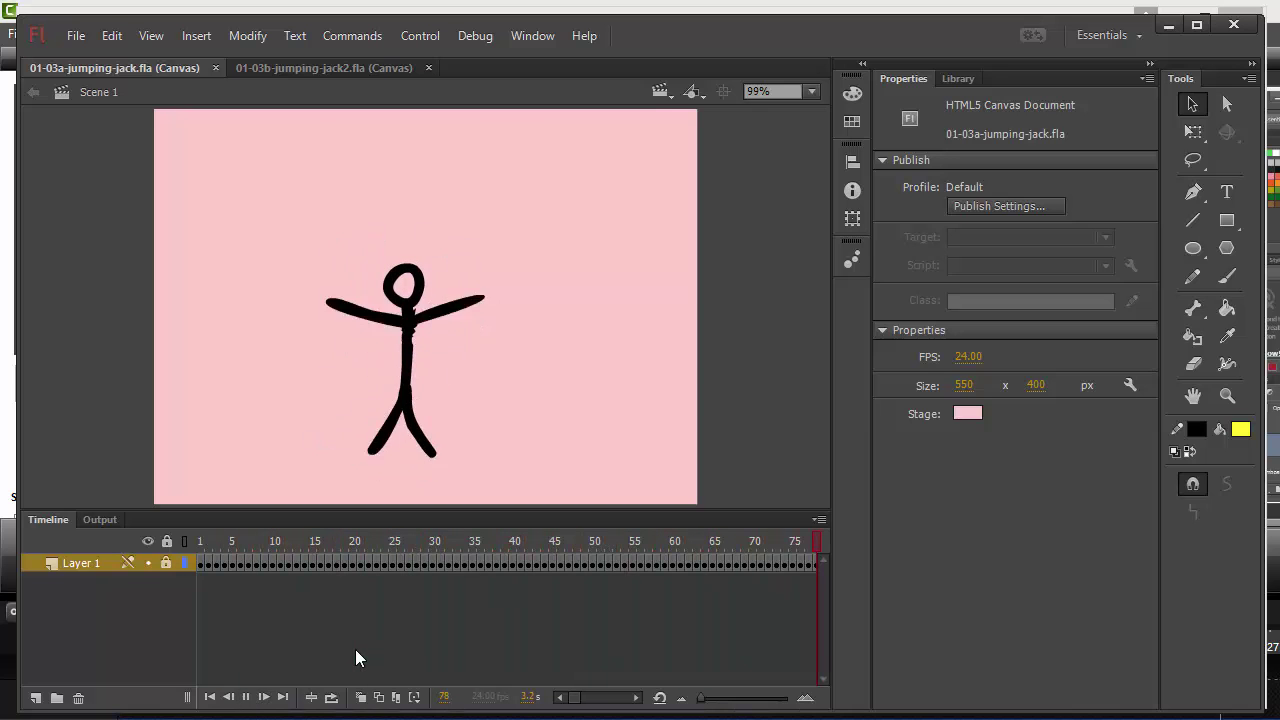
- Fit the 01-03b-jumping-jack2.fla stage in the window and play its animation, and return to 01-03a-jumping-jack.fla
{"action": "left_click", "coordinate": [304, 68]}
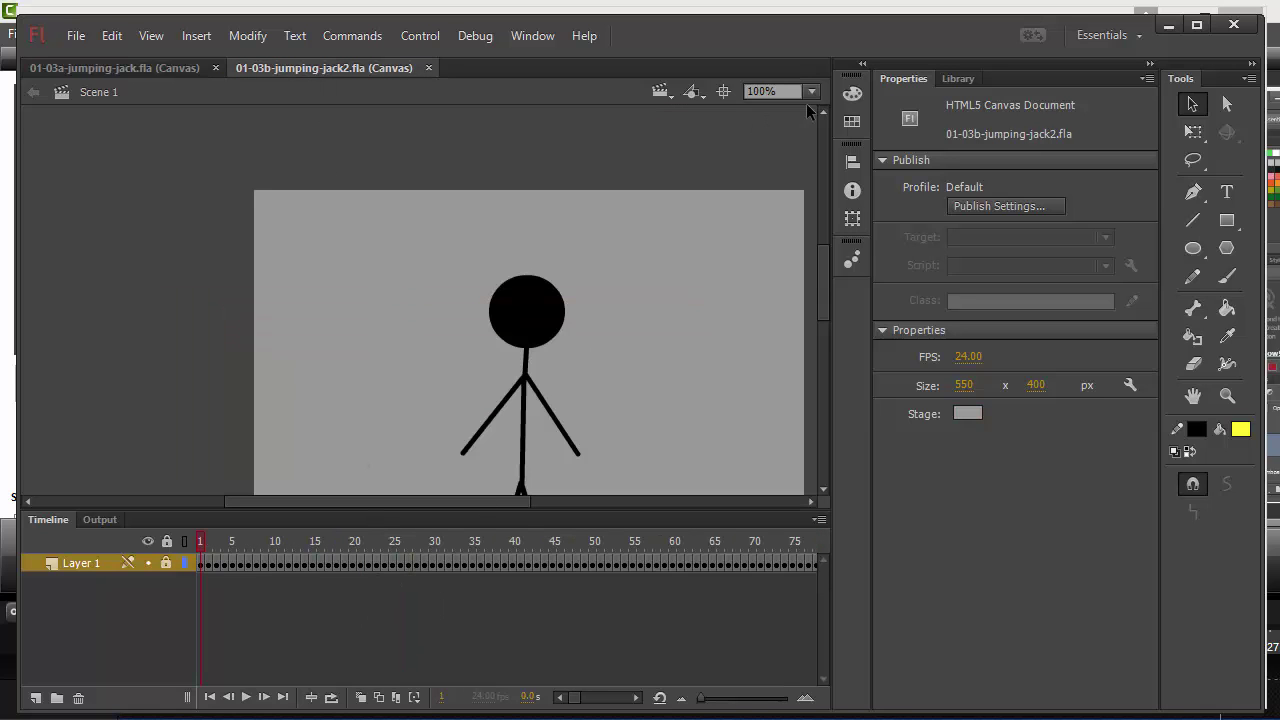
{"action": "left_click", "coordinate": [813, 91]}
{"action": "left_click", "coordinate": [768, 103]}
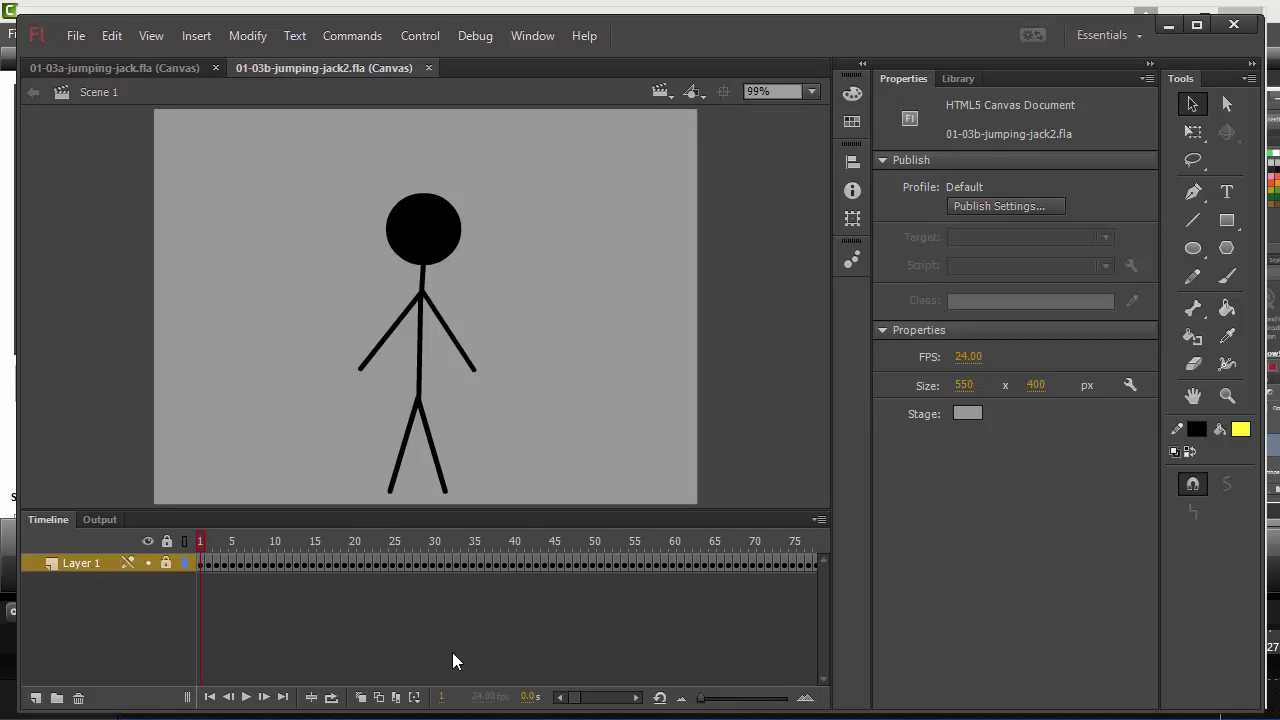
{"action": "left_click", "coordinate": [245, 697]}
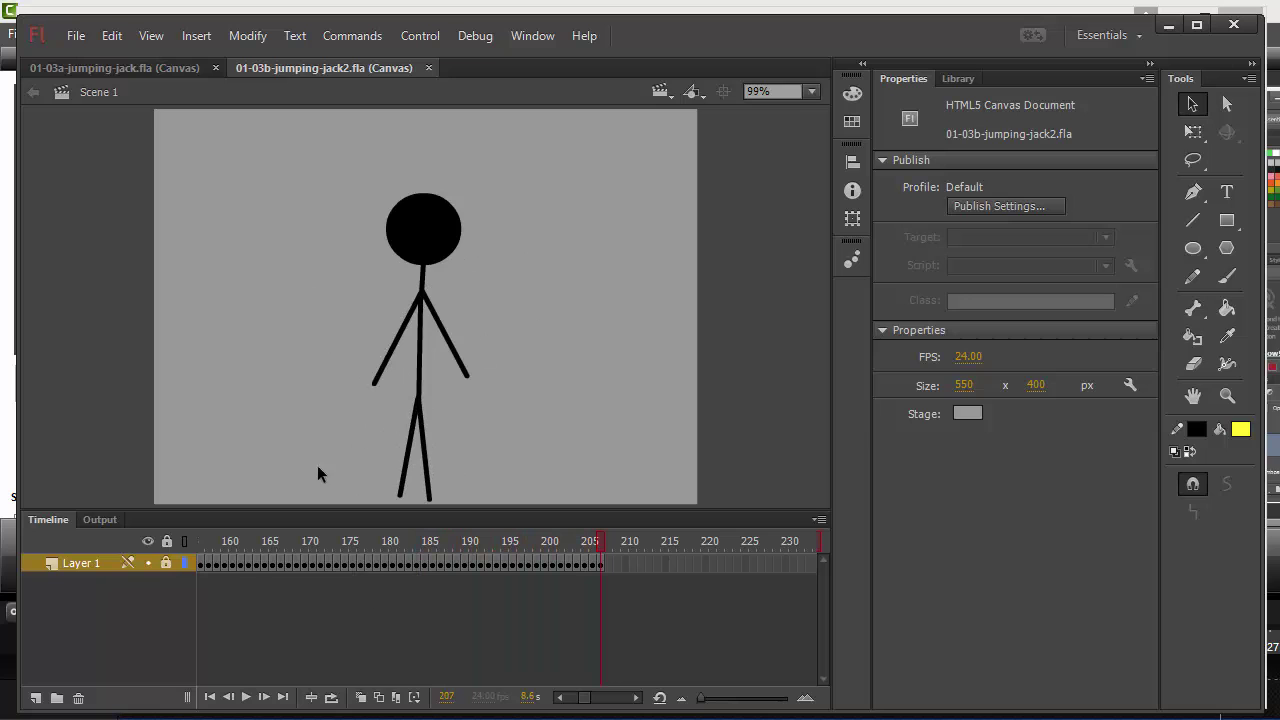
{"action": "left_click", "coordinate": [130, 64]}
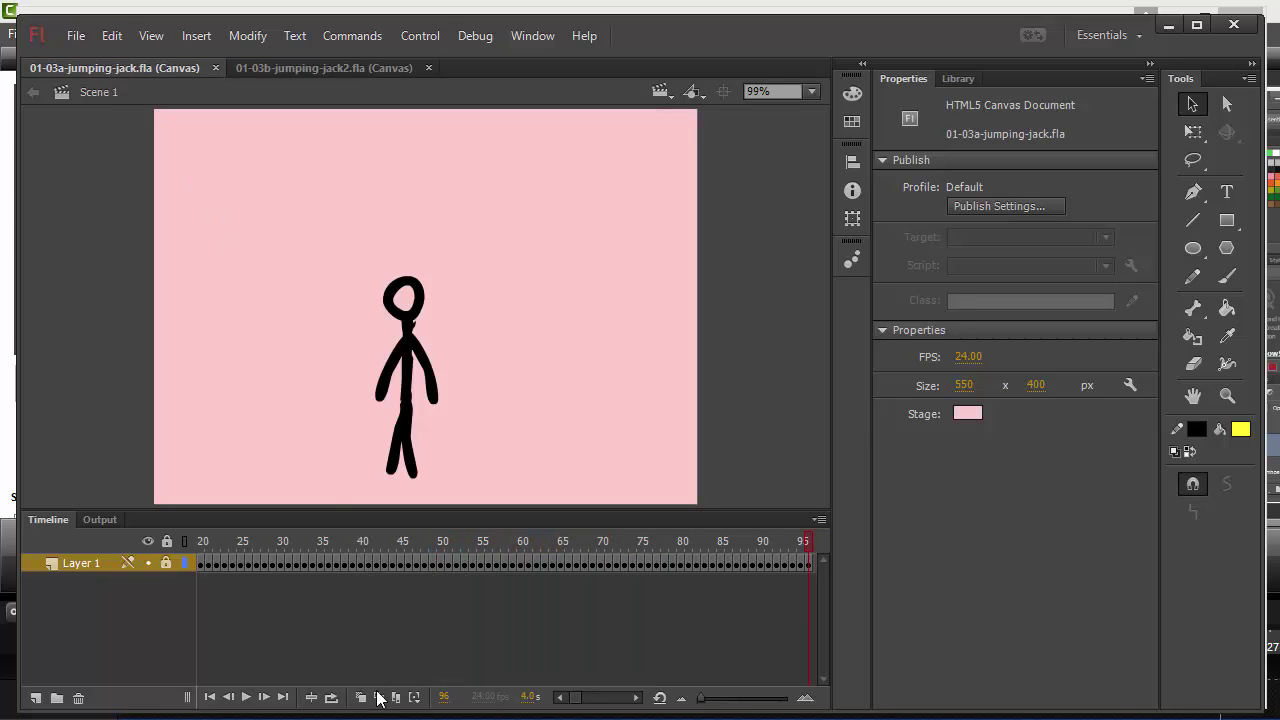
- Play the pink-stage jumping jack animation once more and close 01-03b-jumping-jack2.fla and 01-03a-jumping-jack.fla
{"action": "left_click", "coordinate": [246, 697]}
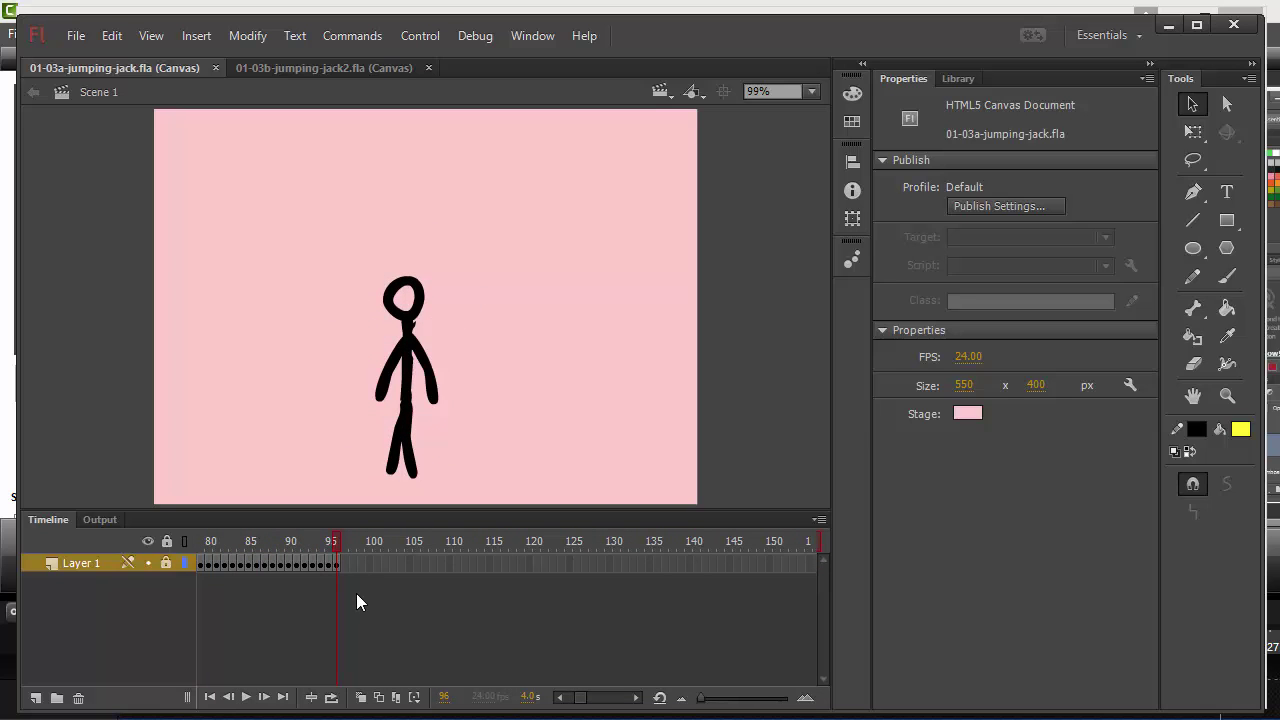
{"action": "left_click", "coordinate": [330, 68]}
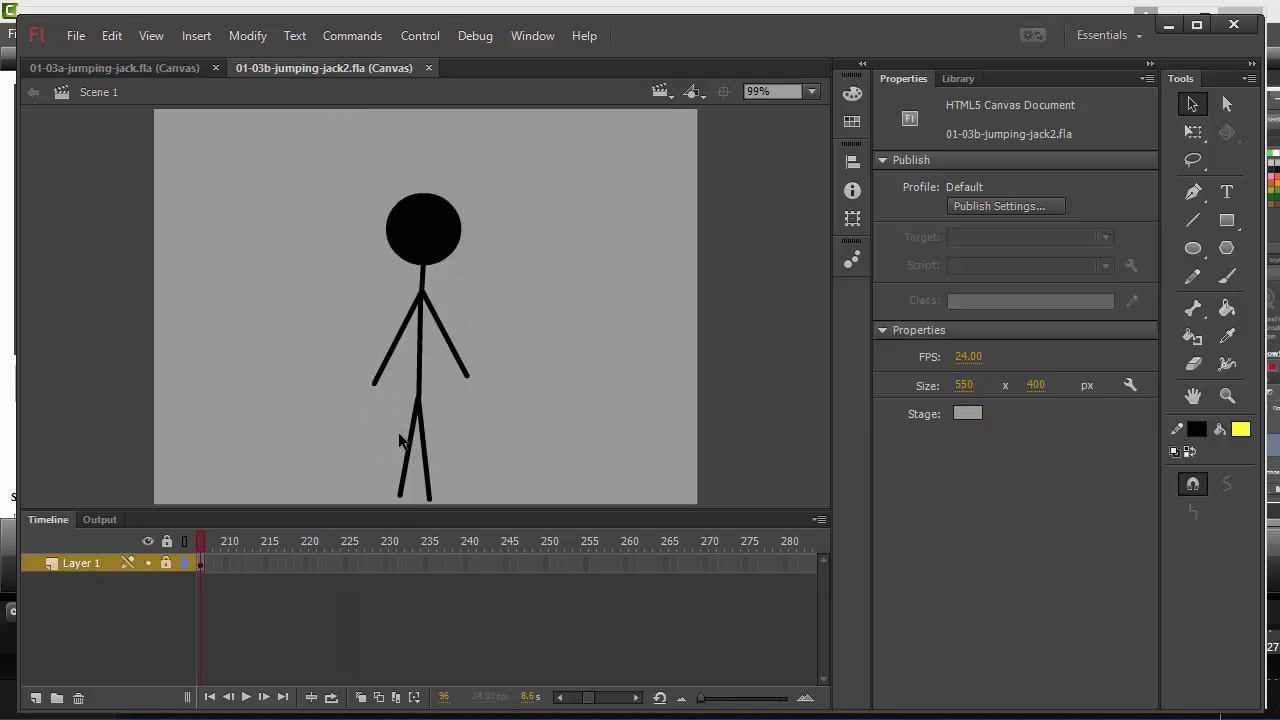
{"action": "left_click", "coordinate": [429, 68]}
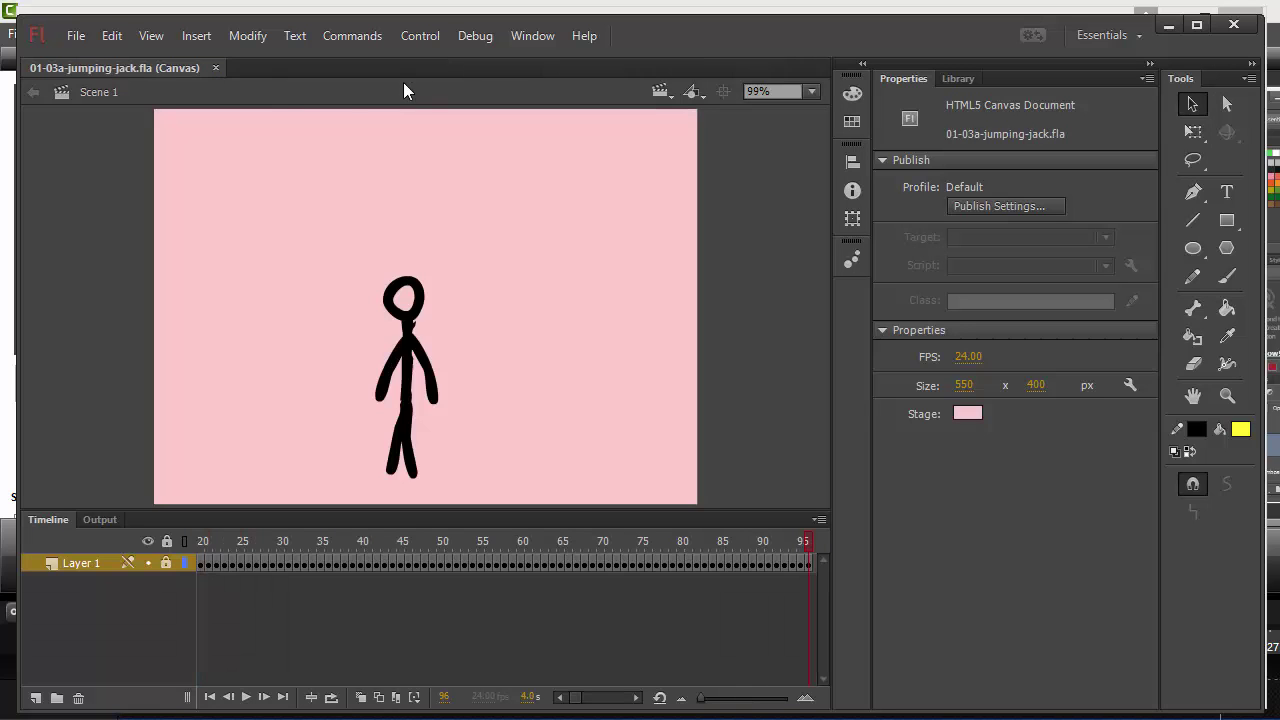
{"action": "left_click", "coordinate": [215, 68]}
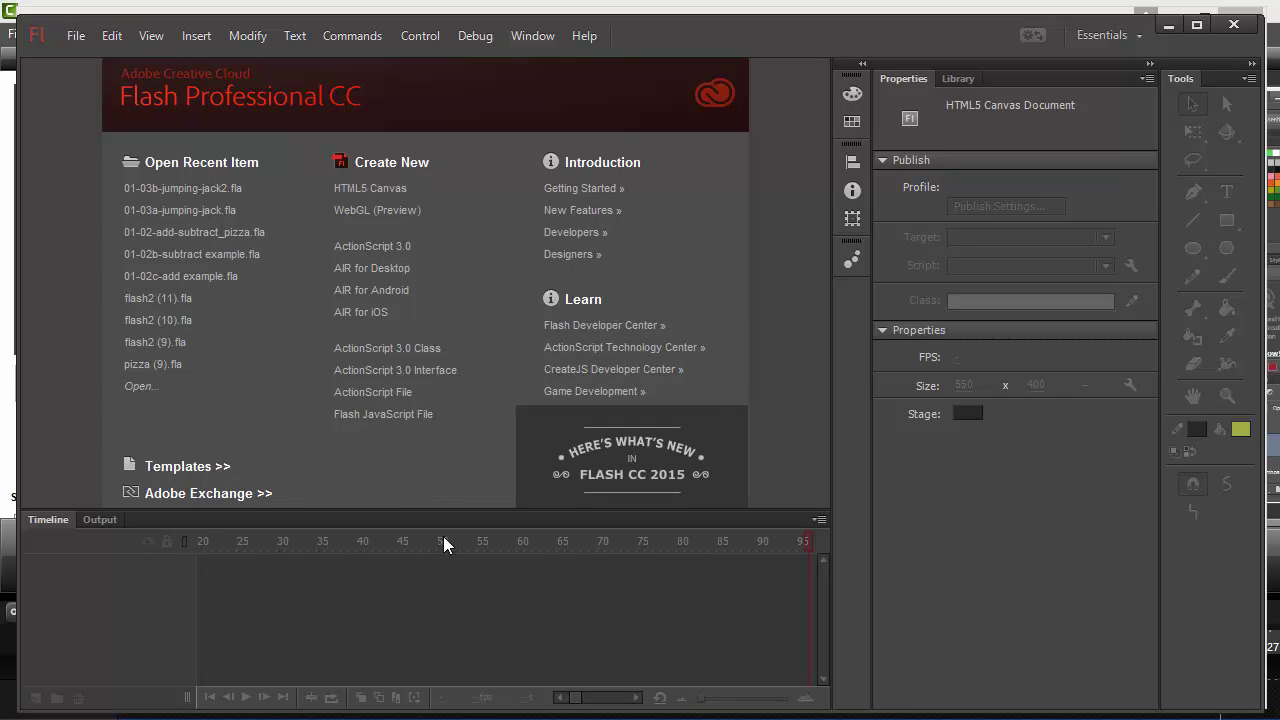
- Create an ActionScript 3.0 document and draw a yellow oval head with a black outline in the stage's upper middle
{"action": "left_click", "coordinate": [385, 248]}
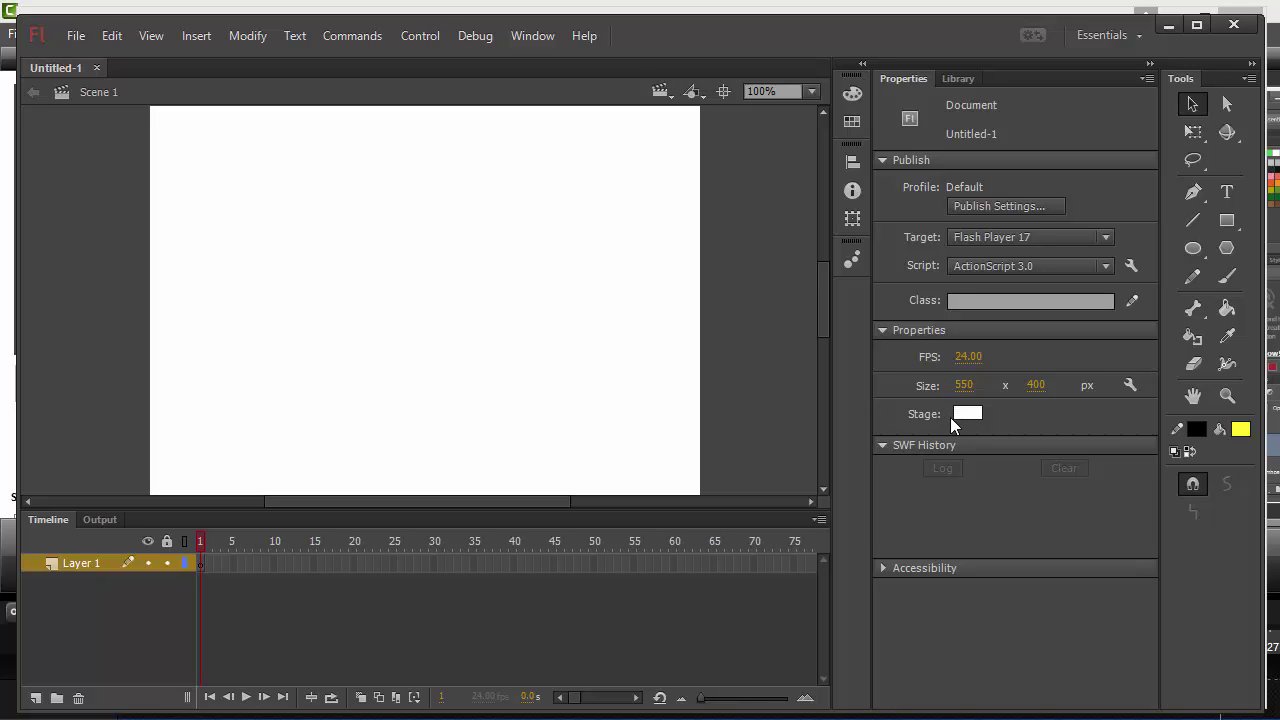
{"action": "left_click", "coordinate": [1190, 250]}
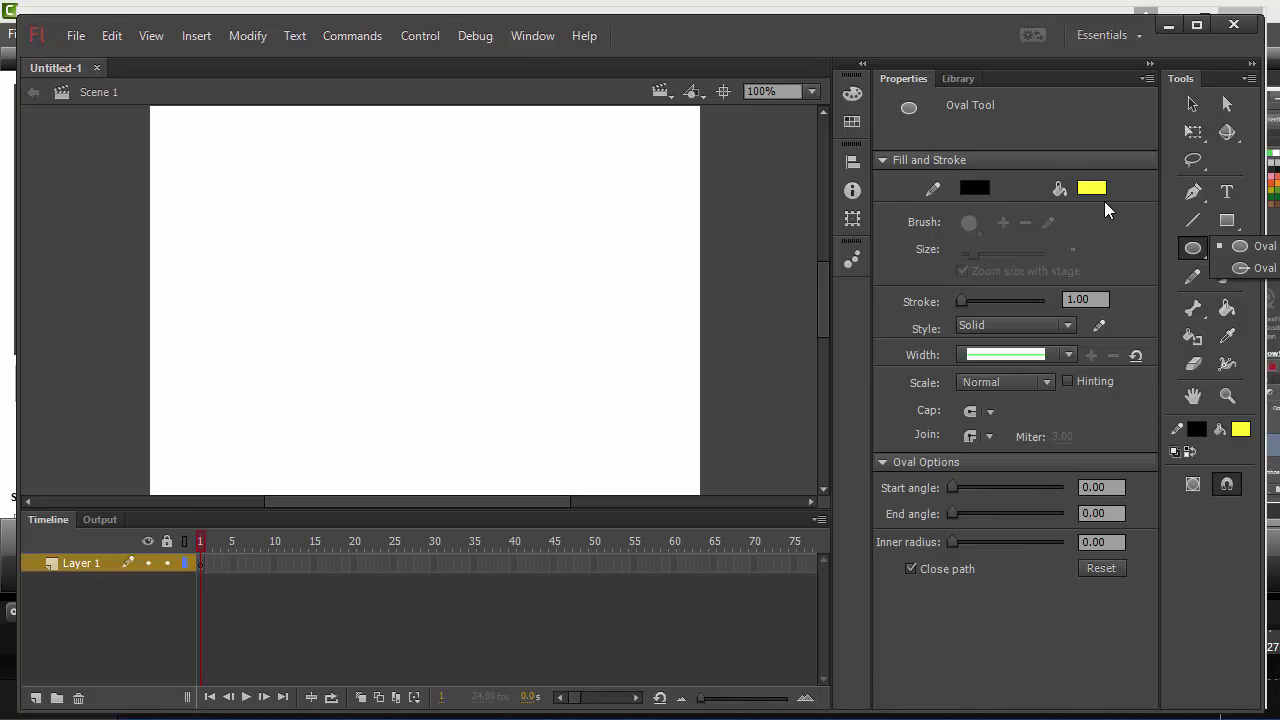
{"action": "left_click", "coordinate": [349, 200]}
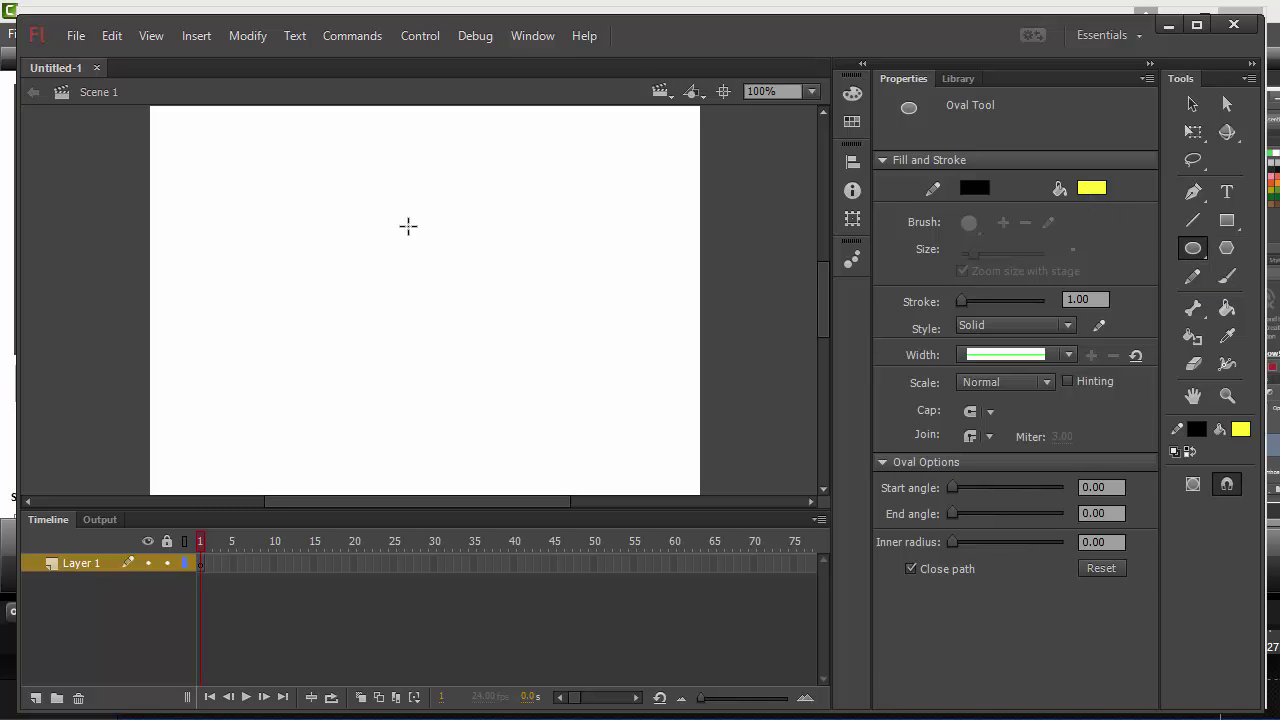
{"action": "left_click_drag", "start_coordinate": [353, 189], "coordinate": [450, 265]}
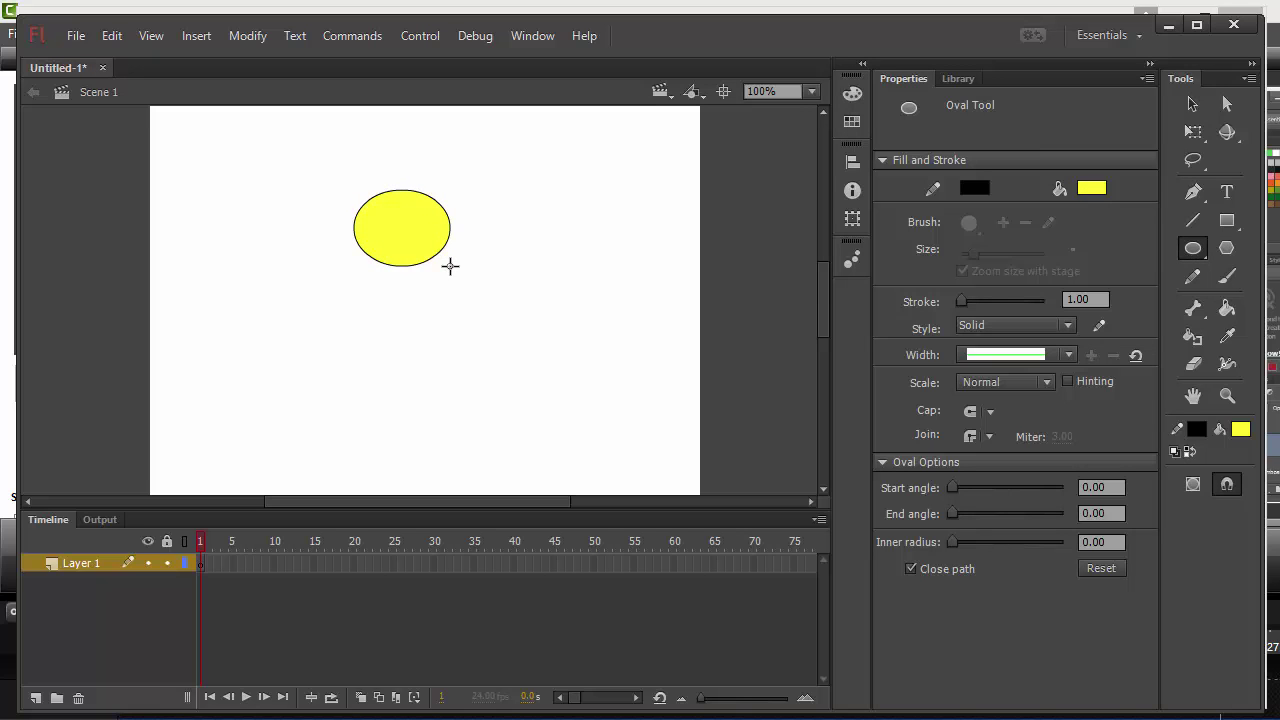
- Draw the stick figure's neck, raised arms, torso and spread legs below the head with black lines of stroke 8
{"action": "left_click", "coordinate": [1193, 221]}
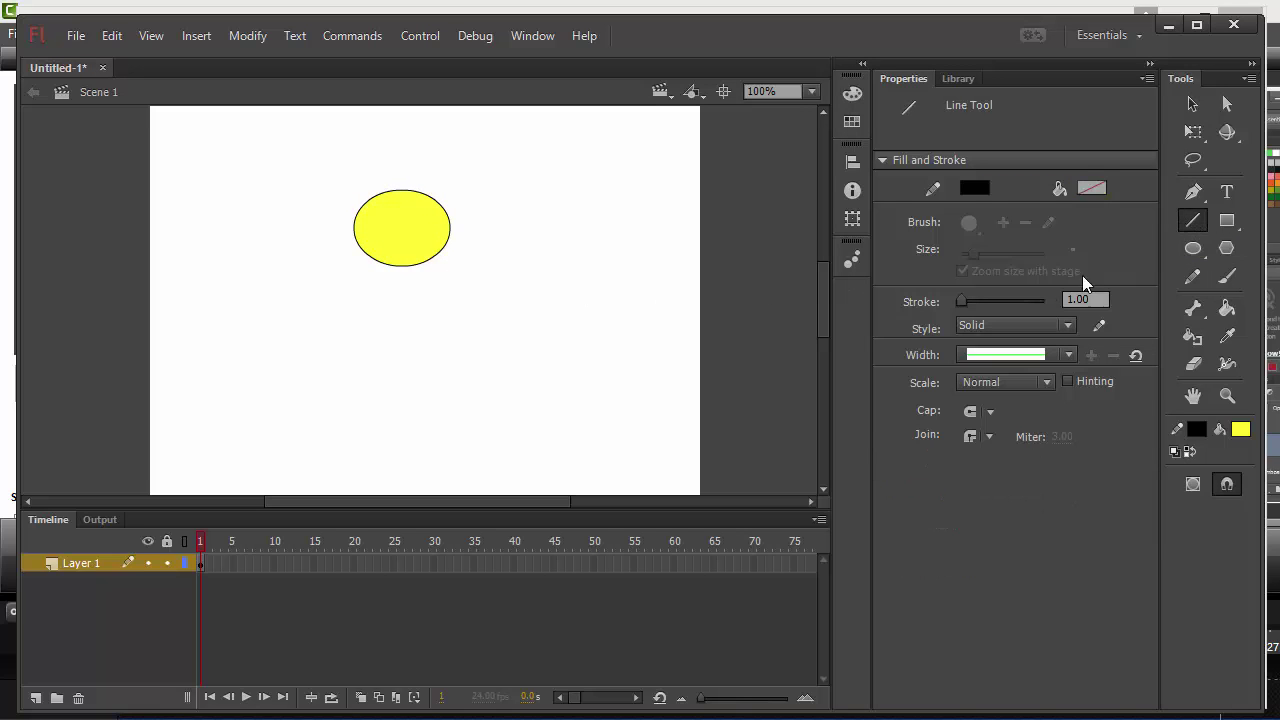
{"action": "left_click_drag", "start_coordinate": [964, 303], "coordinate": [971, 303]}
{"action": "type", "text": "8"}
{"action": "key", "text": "Return"}
{"action": "mouse_move", "coordinate": [400, 264]}
{"action": "left_mouse_down"}
{"action": "mouse_move", "coordinate": [399, 287]}
{"action": "mouse_move", "coordinate": [516, 263]}
{"action": "left_mouse_up"}
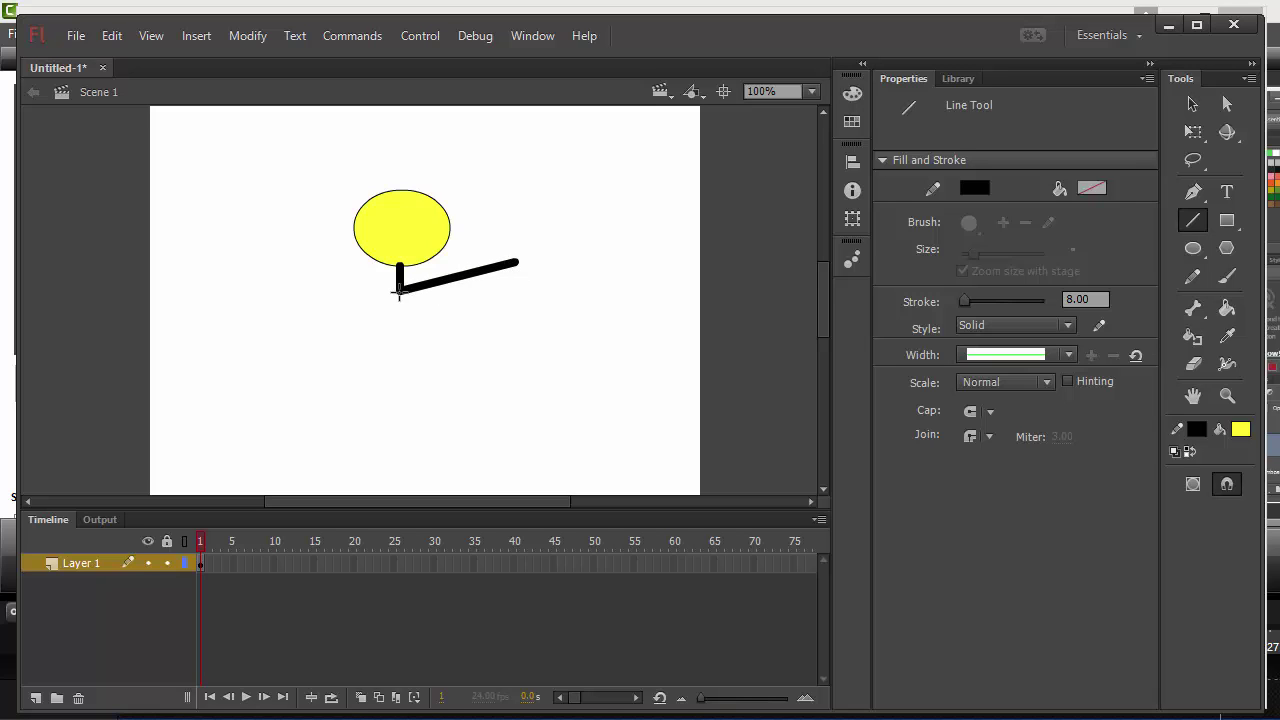
{"action": "mouse_move", "coordinate": [399, 291]}
{"action": "left_mouse_down"}
{"action": "mouse_move", "coordinate": [329, 297]}
{"action": "mouse_move", "coordinate": [291, 270]}
{"action": "left_mouse_up"}
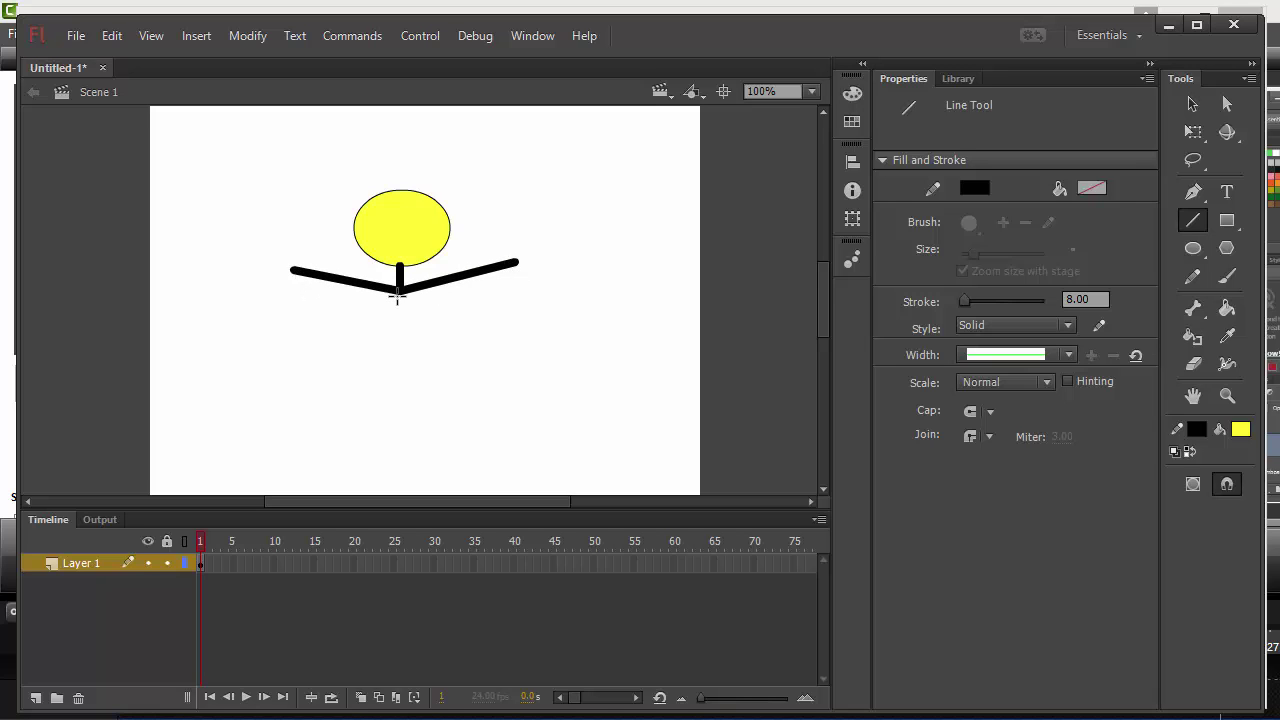
{"action": "mouse_move", "coordinate": [397, 294]}
{"action": "left_mouse_down"}
{"action": "mouse_move", "coordinate": [398, 389]}
{"action": "mouse_move", "coordinate": [344, 459]}
{"action": "left_mouse_up"}
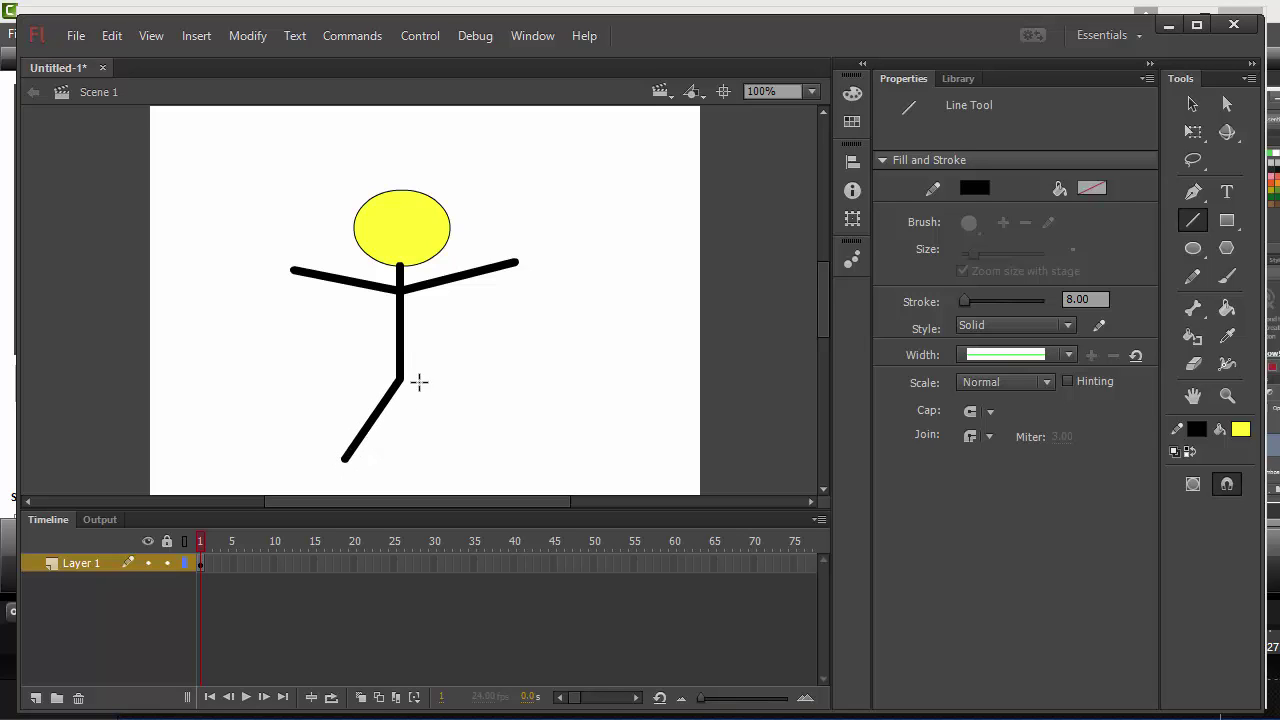
{"action": "left_click_drag", "start_coordinate": [399, 379], "coordinate": [446, 464]}
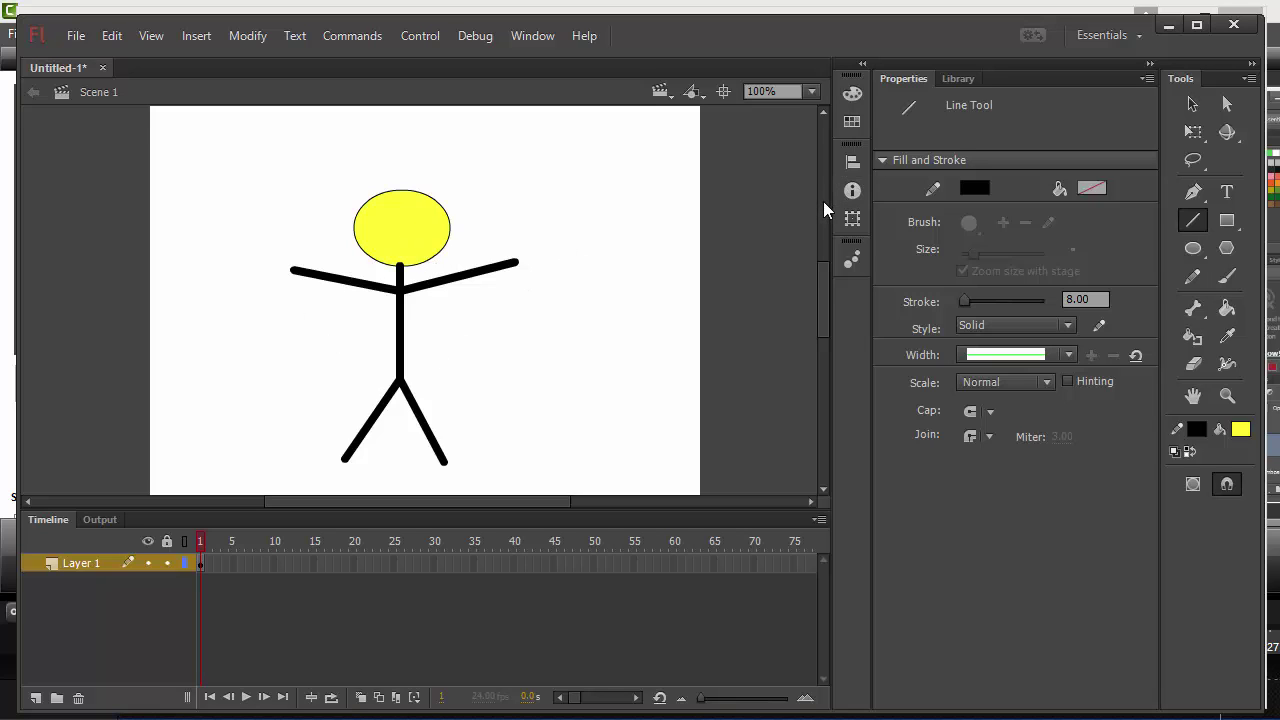
- Add a keyframe at frame 2 and repose the figure with both arms lowered and the legs closer together
{"action": "key", "text": "F6"}
{"action": "left_click", "coordinate": [1192, 104]}
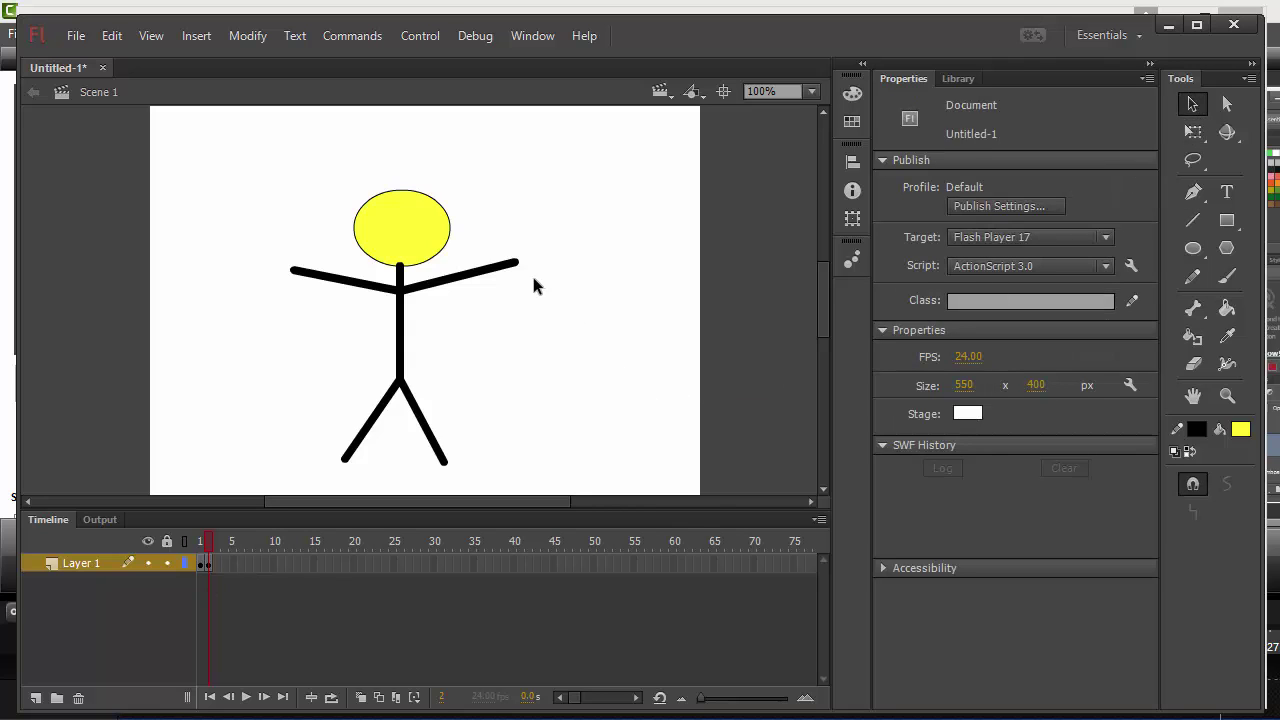
{"action": "left_click_drag", "start_coordinate": [518, 265], "coordinate": [452, 405]}
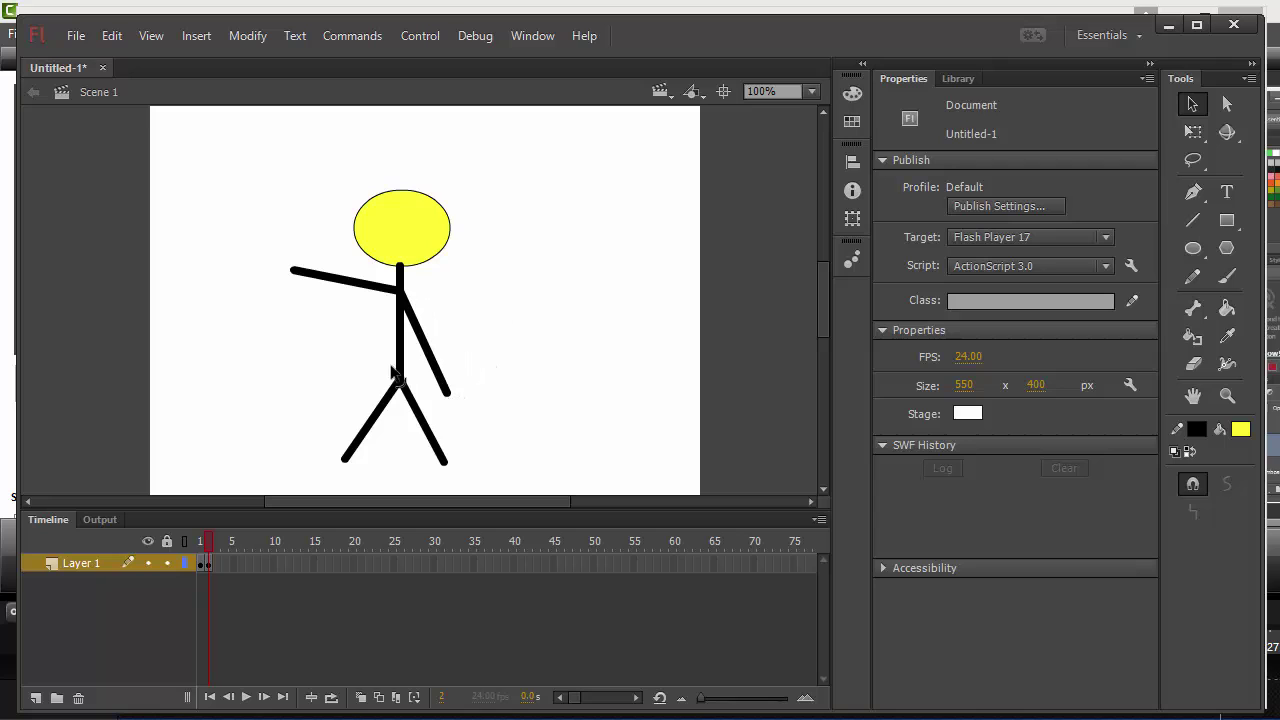
{"action": "left_click_drag", "start_coordinate": [296, 278], "coordinate": [360, 389]}
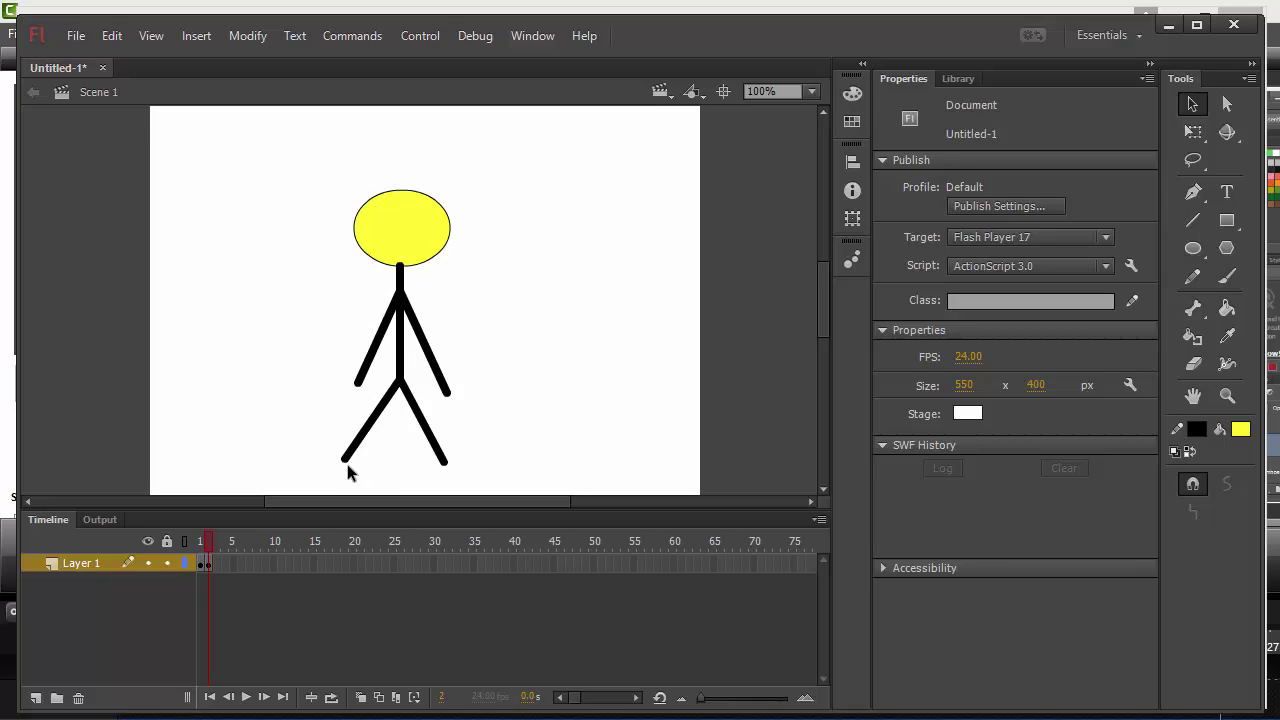
{"action": "left_click_drag", "start_coordinate": [347, 464], "coordinate": [414, 469]}
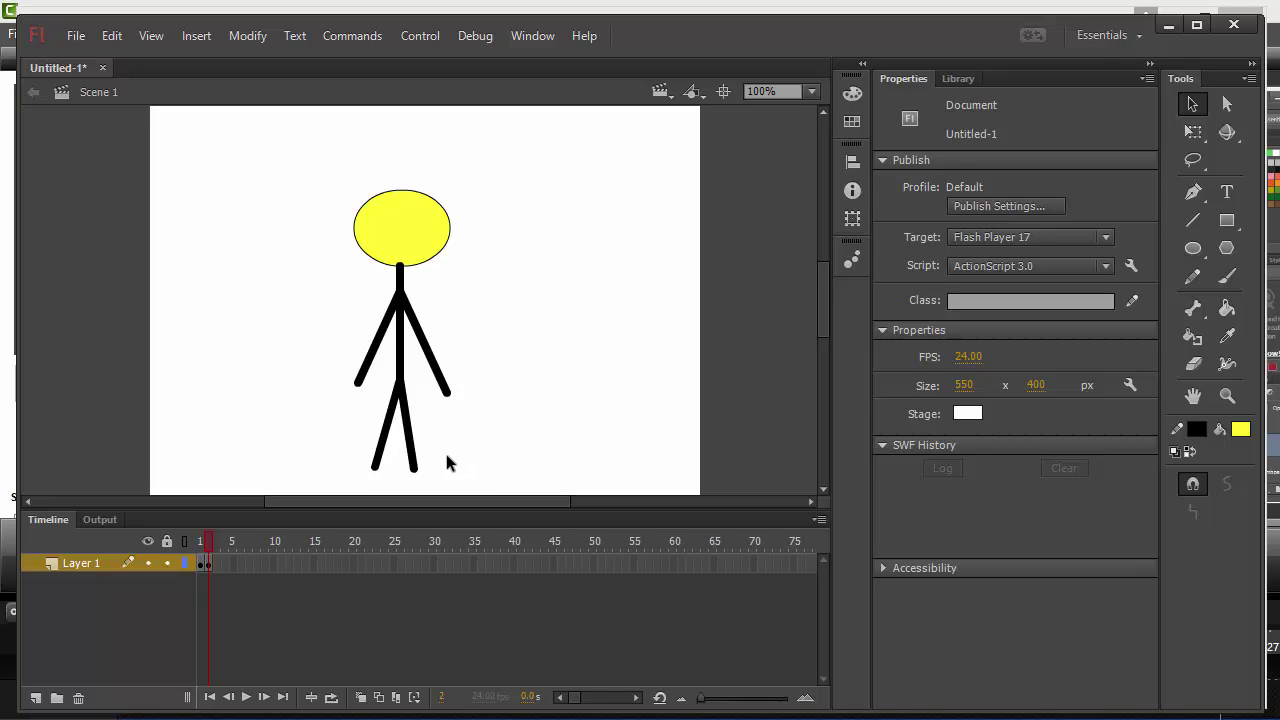
- Add a keyframe at frame 3 and move both arms outward and the legs slightly farther apart
{"action": "key", "text": "F6"}
{"action": "left_click_drag", "start_coordinate": [450, 400], "coordinate": [479, 369]}
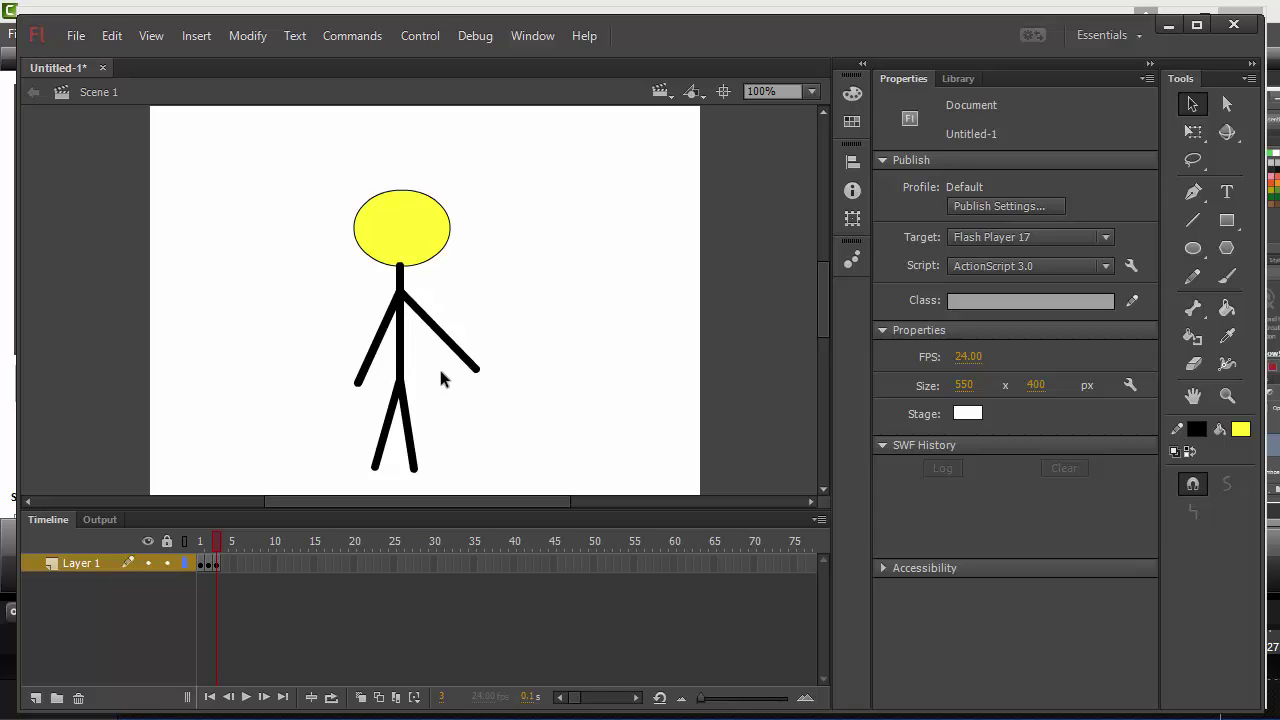
{"action": "left_click_drag", "start_coordinate": [362, 385], "coordinate": [330, 368]}
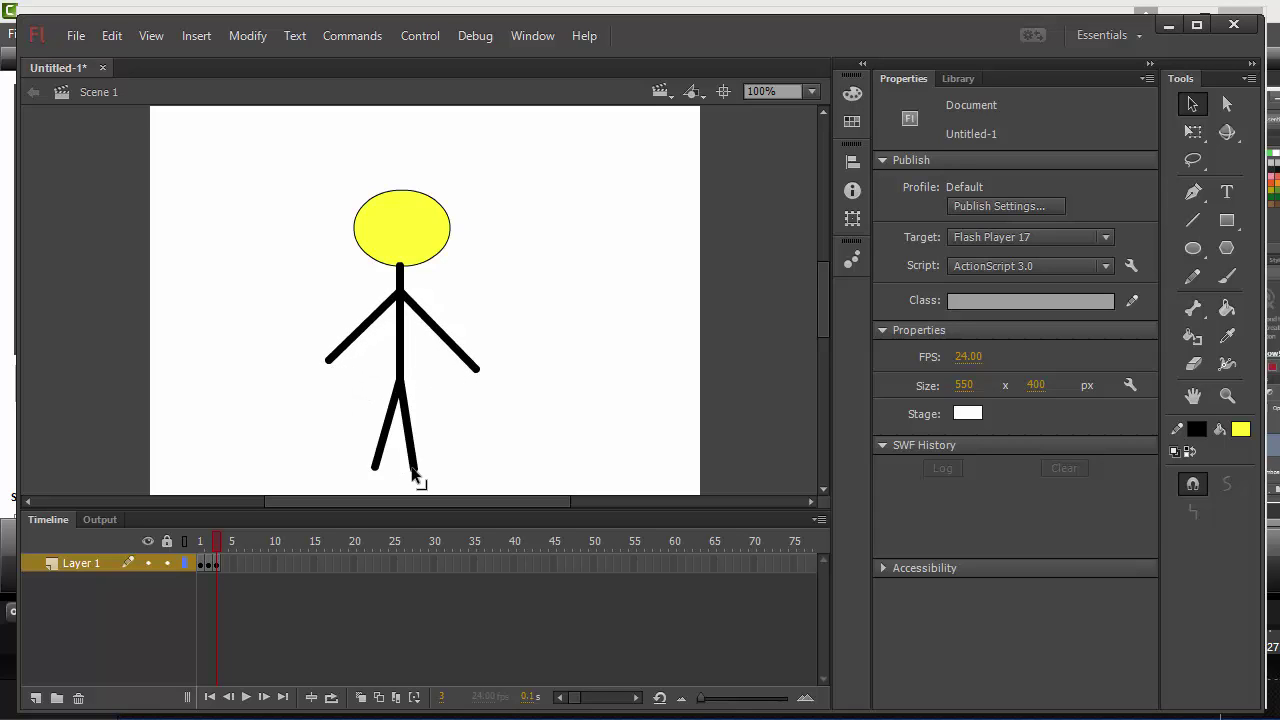
{"action": "left_click_drag", "start_coordinate": [413, 470], "coordinate": [357, 468]}
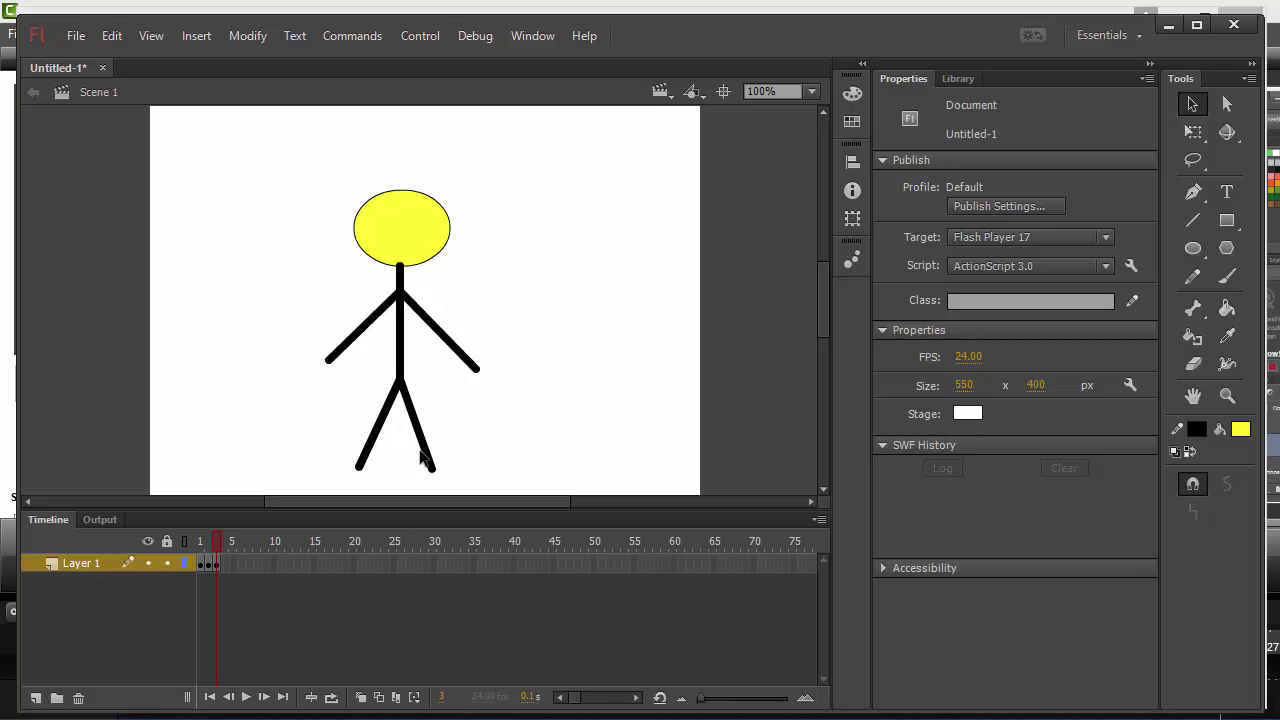
- Add a keyframe at frame 4, raise both arms a little higher and spread the legs a bit more
{"action": "key", "text": "F6"}
{"action": "left_click_drag", "start_coordinate": [329, 364], "coordinate": [315, 336]}
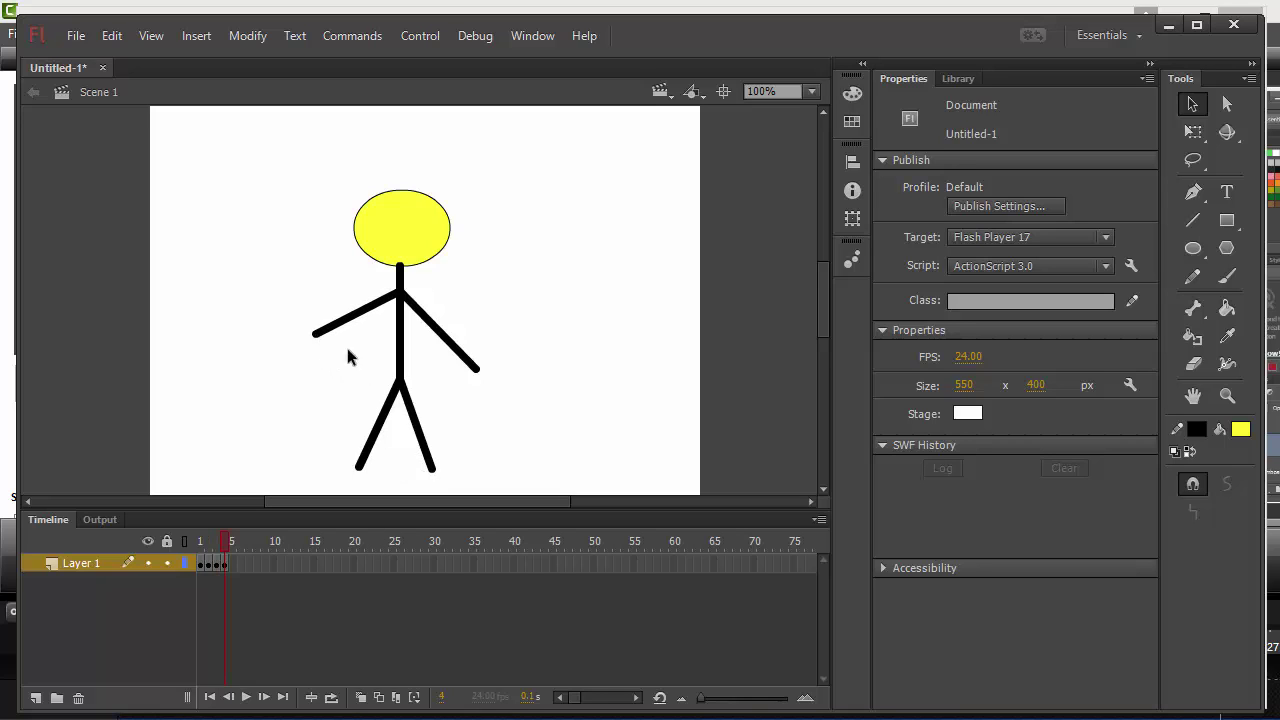
{"action": "mouse_move", "coordinate": [470, 370]}
{"action": "left_mouse_down"}
{"action": "mouse_move", "coordinate": [490, 372]}
{"action": "mouse_move", "coordinate": [488, 359]}
{"action": "left_mouse_up"}
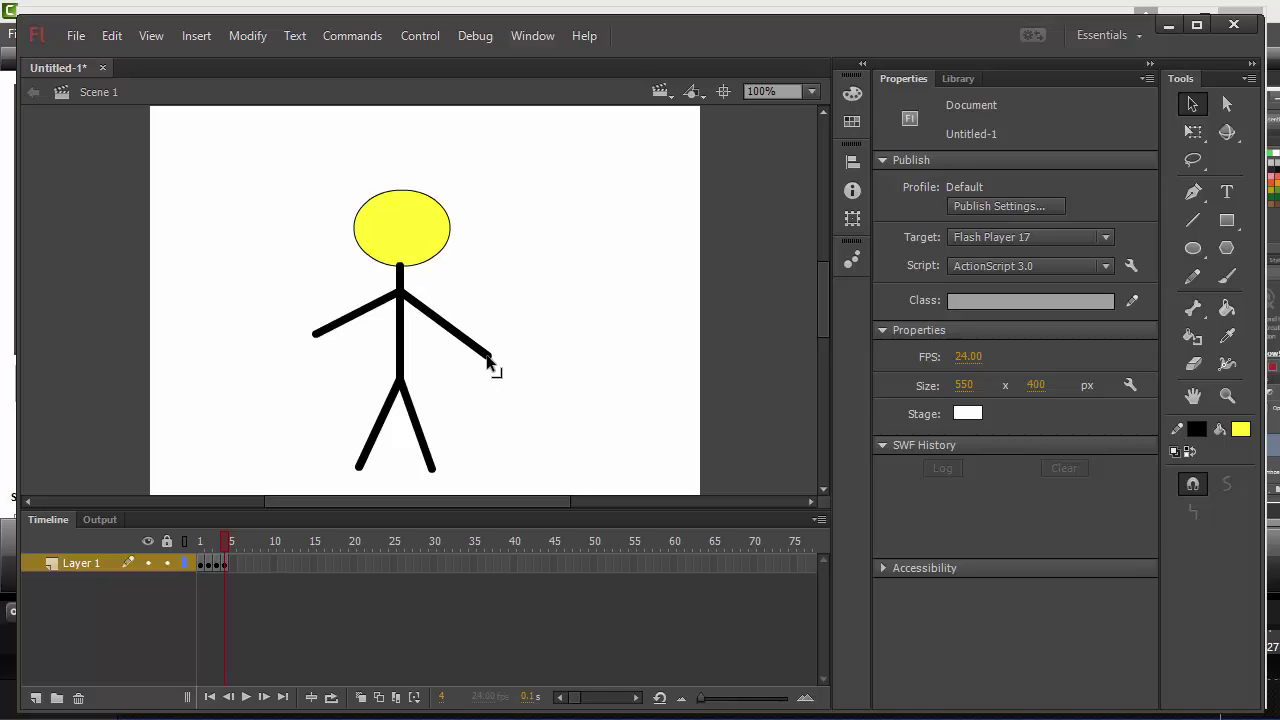
{"action": "left_click_drag", "start_coordinate": [435, 476], "coordinate": [448, 475]}
{"action": "left_click_drag", "start_coordinate": [363, 471], "coordinate": [352, 469]}
- Add a keyframe at frame 5, raising the left arm to horizontal and the right arm slightly above horizontal
{"action": "key", "text": "F6"}
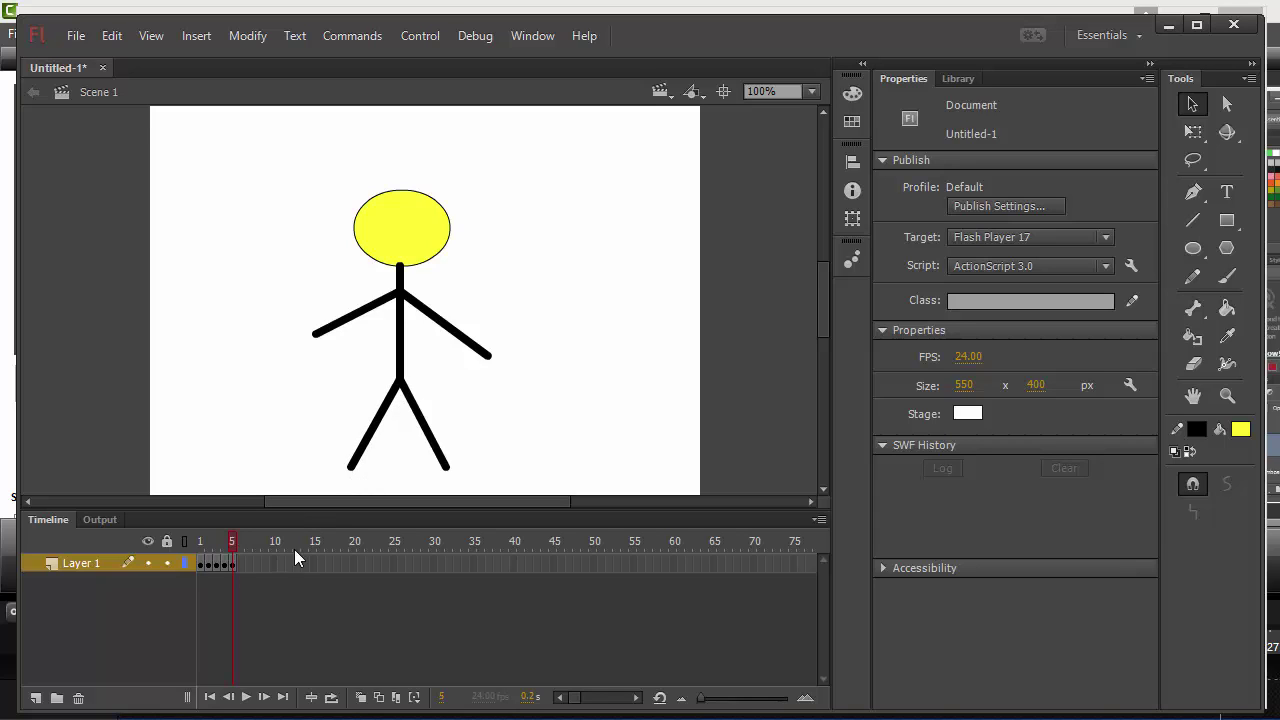
{"action": "left_click_drag", "start_coordinate": [317, 336], "coordinate": [310, 300]}
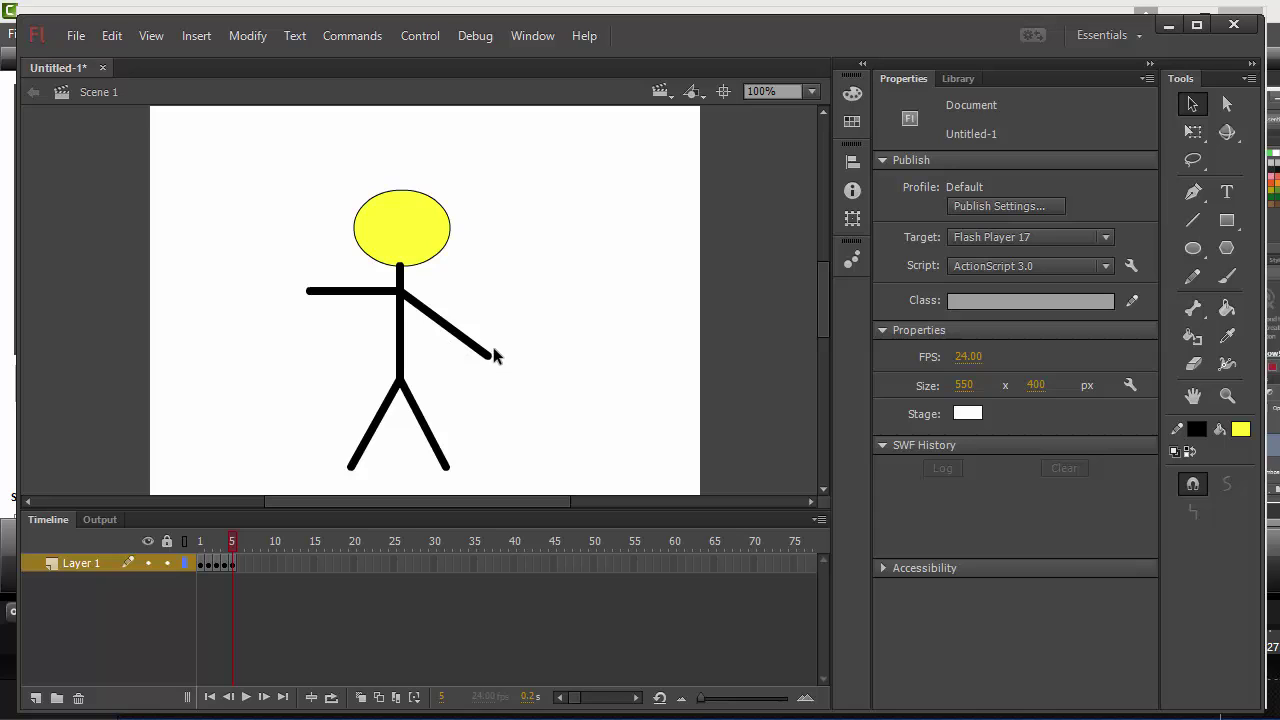
{"action": "left_click_drag", "start_coordinate": [494, 354], "coordinate": [507, 294]}
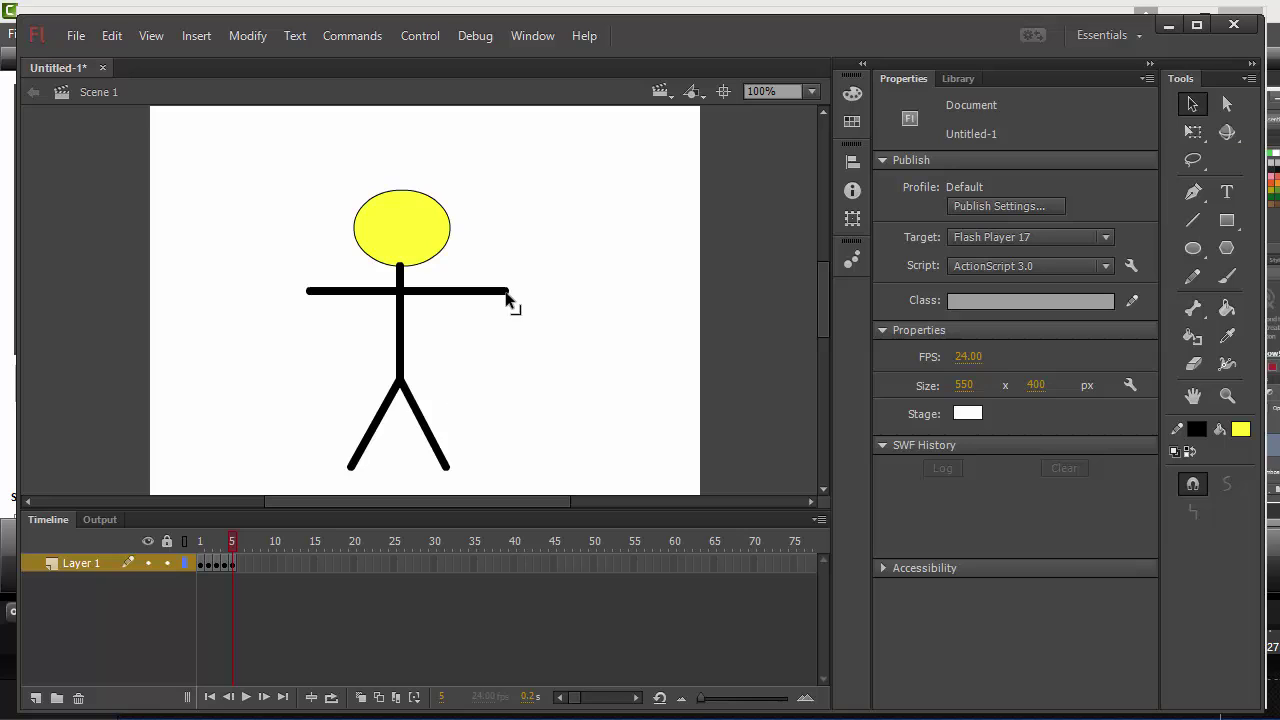
{"action": "left_click_drag", "start_coordinate": [504, 299], "coordinate": [496, 269]}
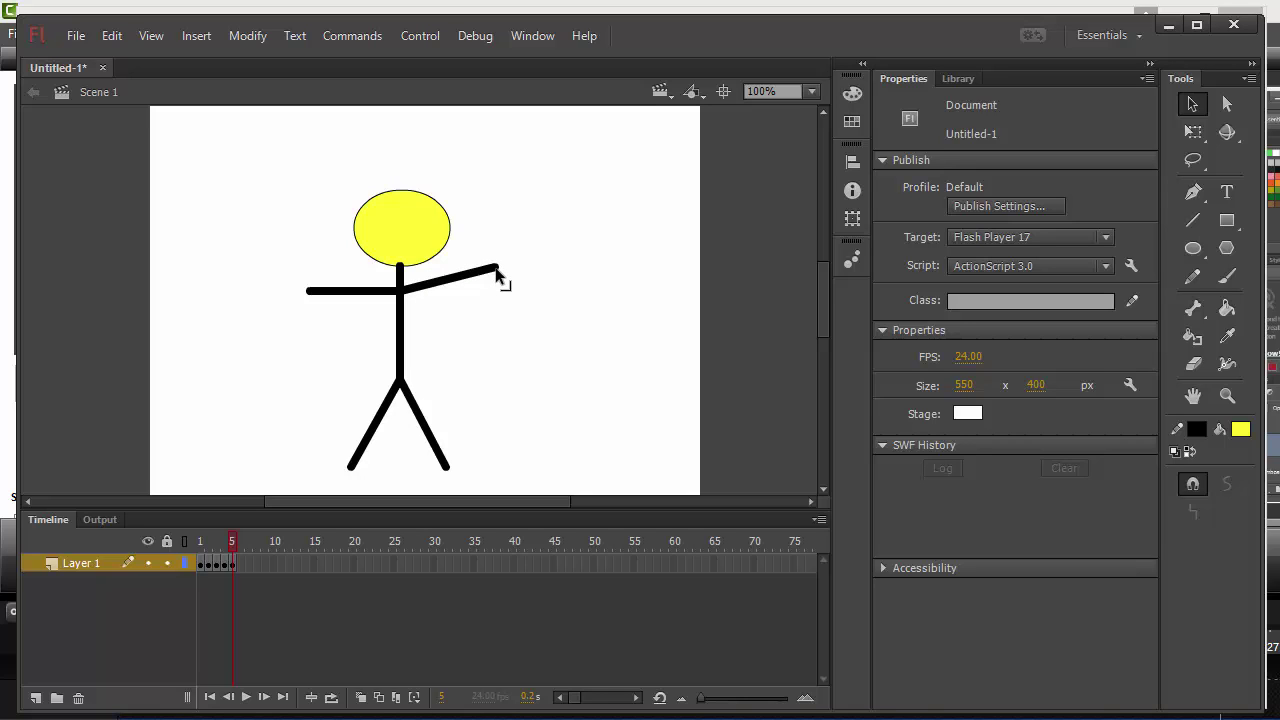
- Create a second ActionScript 3.0 document and set the Brush tool's fill color to black
{"action": "left_click", "coordinate": [76, 38]}
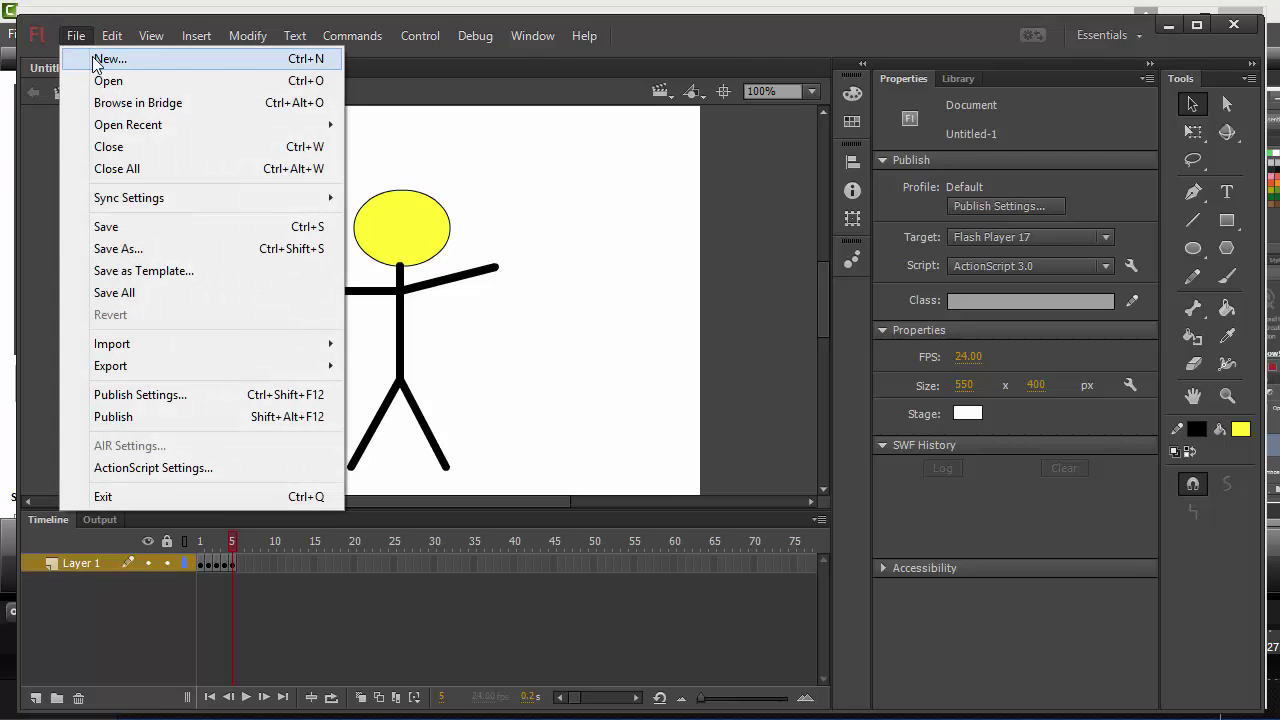
{"action": "left_click", "coordinate": [108, 59]}
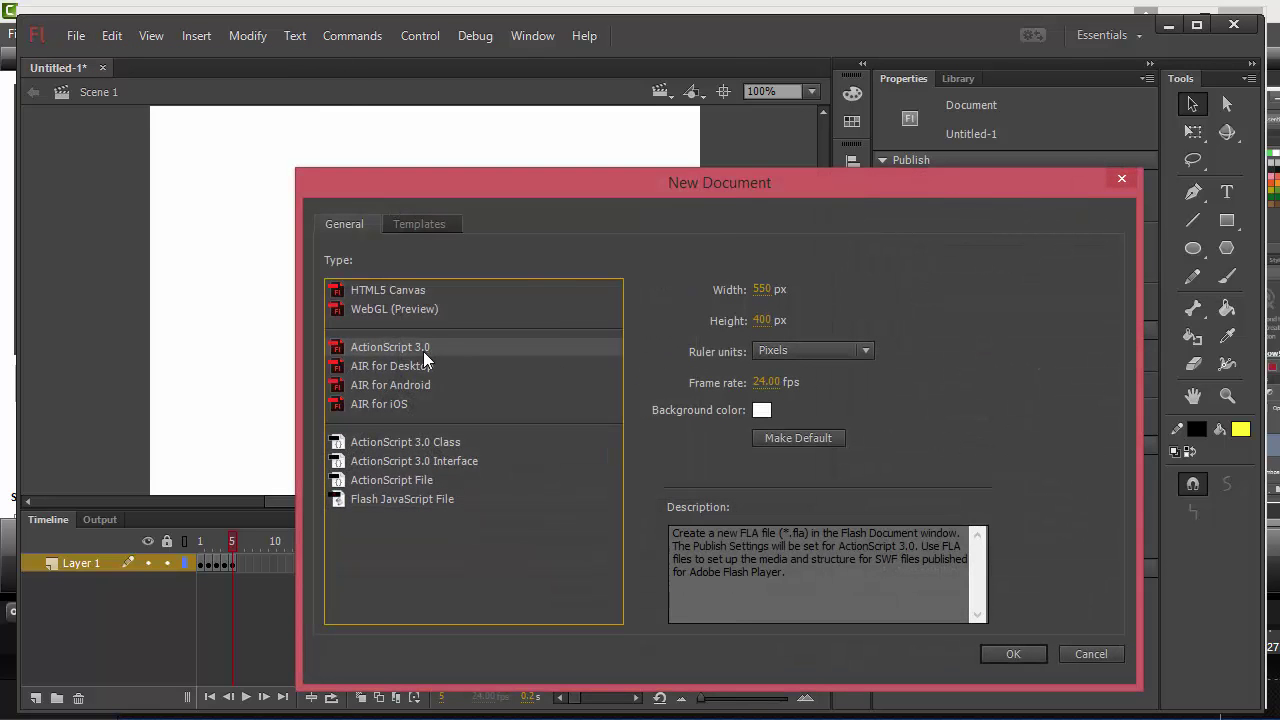
{"action": "left_click", "coordinate": [1028, 656]}
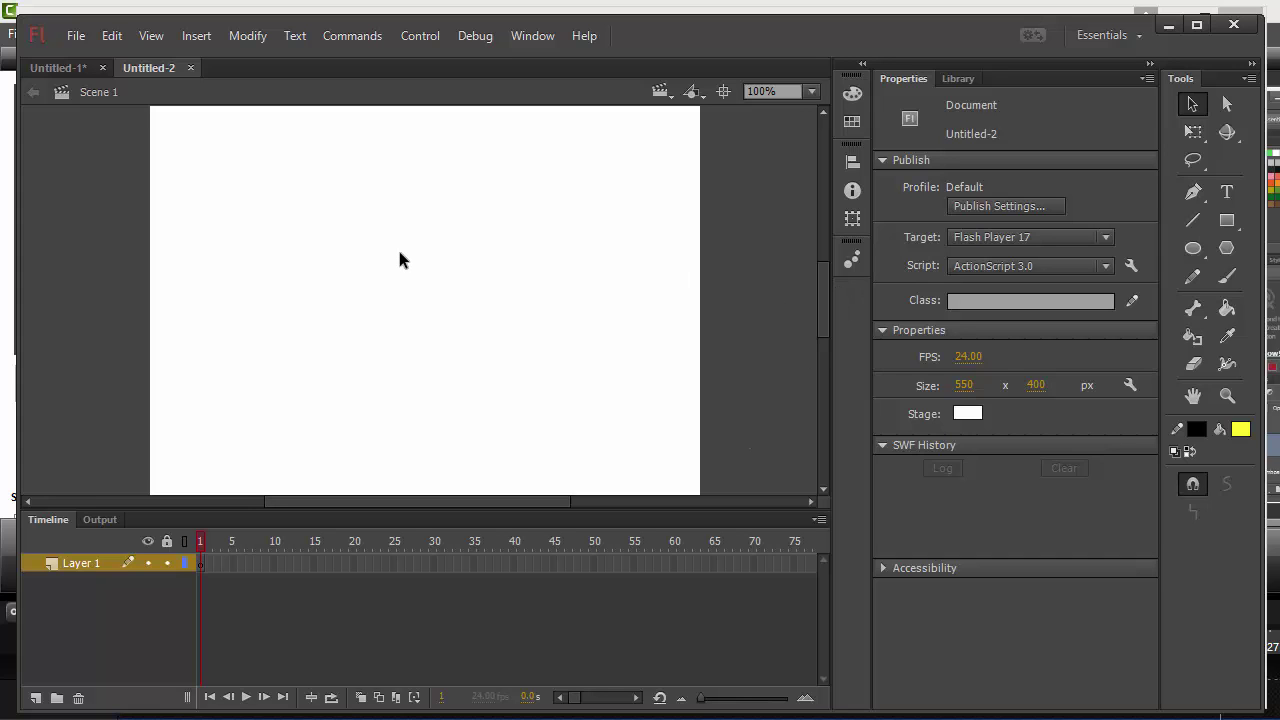
{"action": "left_click", "coordinate": [1227, 277]}
{"action": "left_click", "coordinate": [1091, 189]}
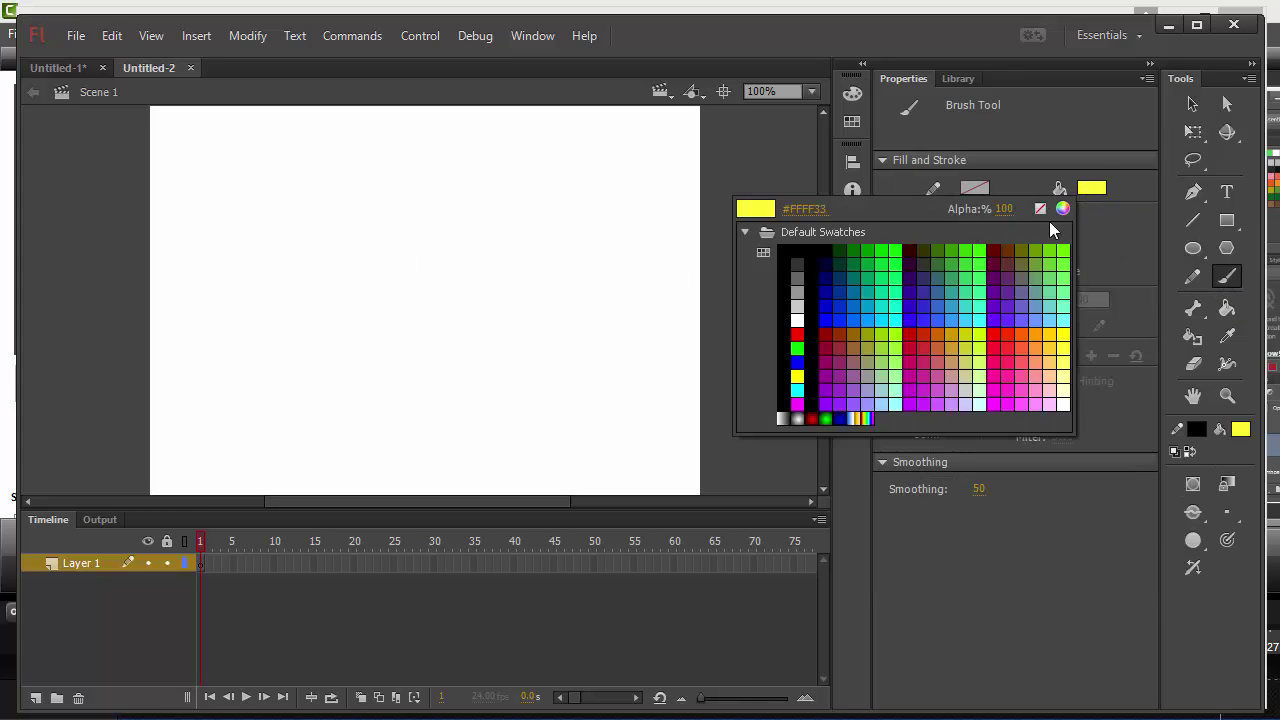
{"action": "left_click", "coordinate": [781, 245]}
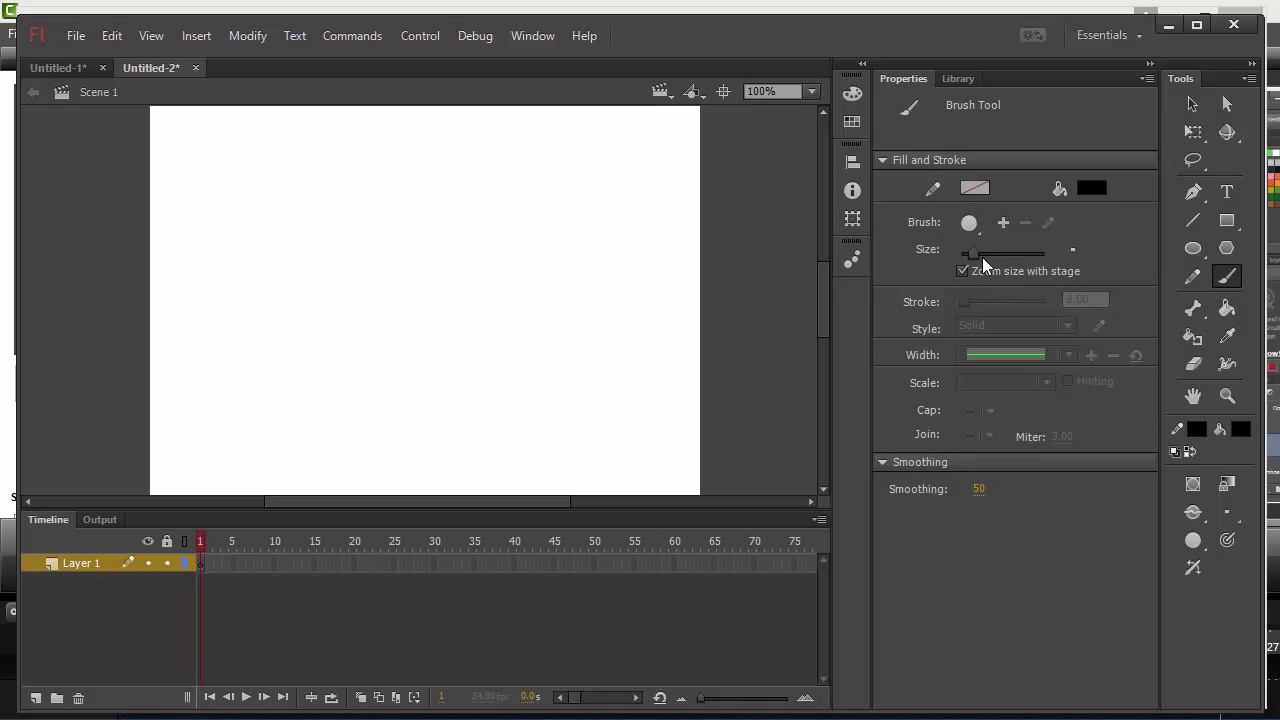
- Set the brush to a medium thickness, making a trial stroke on the stage and undoing it between size adjustments
{"action": "left_click_drag", "start_coordinate": [975, 252], "coordinate": [1009, 254]}
{"action": "mouse_move", "coordinate": [397, 202]}
{"action": "left_mouse_down"}
{"action": "mouse_move", "coordinate": [394, 240]}
{"action": "mouse_move", "coordinate": [428, 222]}
{"action": "mouse_move", "coordinate": [400, 203]}
{"action": "left_mouse_up"}
{"action": "key", "text": "ctrl+z"}
{"action": "left_click_drag", "start_coordinate": [1007, 250], "coordinate": [998, 252]}
- Paint a black stick figure with a round outlined head, neck, lowered arms, torso and spread legs
{"action": "mouse_move", "coordinate": [405, 192]}
{"action": "left_mouse_down"}
{"action": "mouse_move", "coordinate": [408, 249]}
{"action": "mouse_move", "coordinate": [408, 200]}
{"action": "left_mouse_up"}
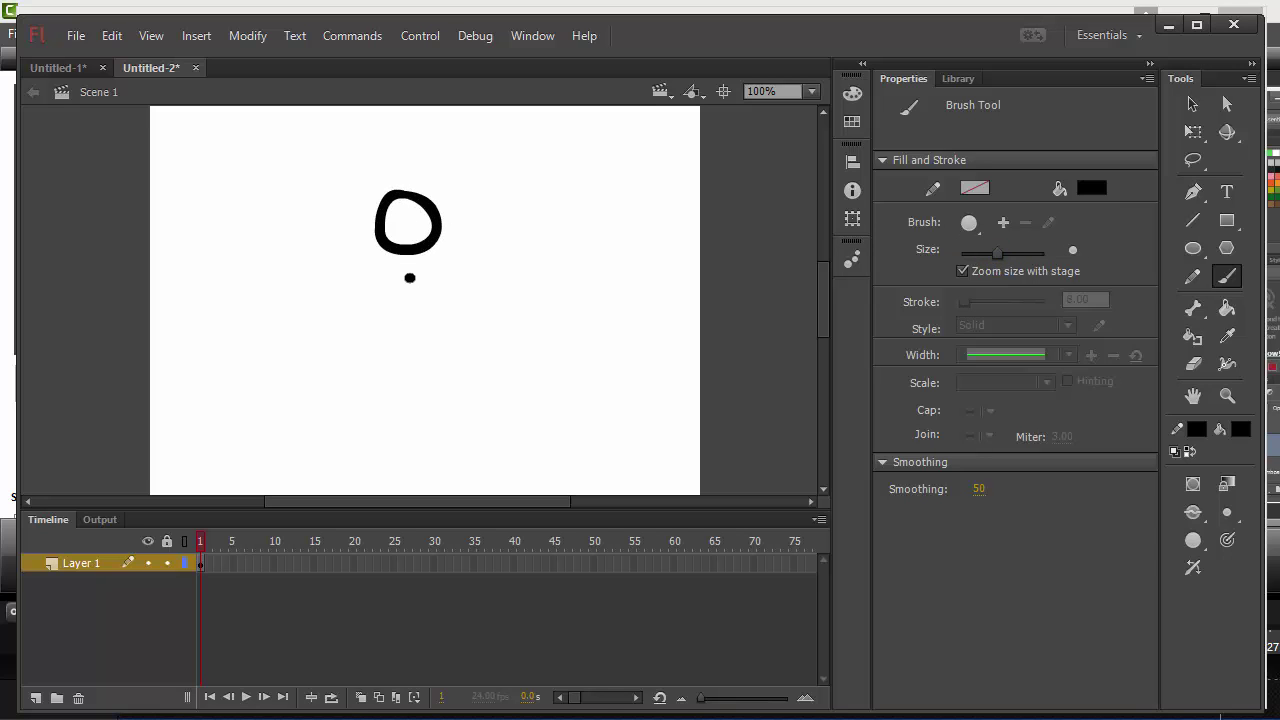
{"action": "mouse_move", "coordinate": [405, 256]}
{"action": "left_mouse_down"}
{"action": "mouse_move", "coordinate": [405, 276]}
{"action": "mouse_move", "coordinate": [484, 373]}
{"action": "left_mouse_up"}
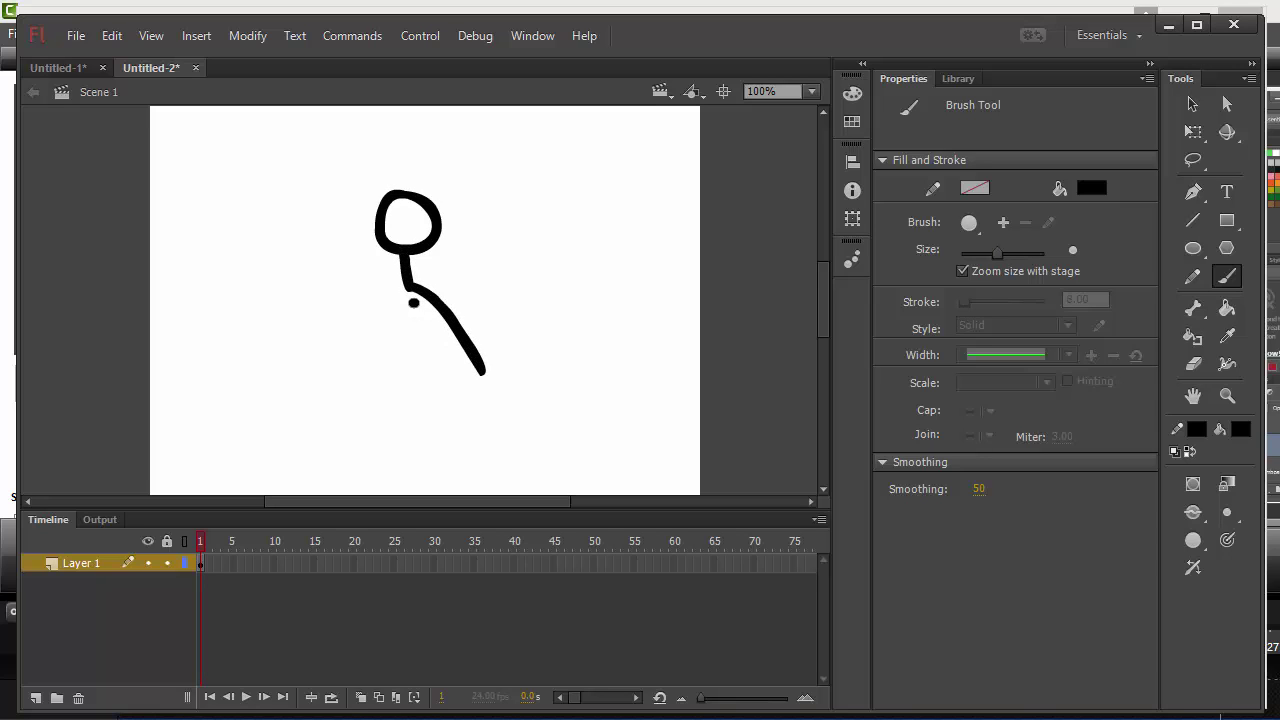
{"action": "left_click_drag", "start_coordinate": [398, 296], "coordinate": [340, 383]}
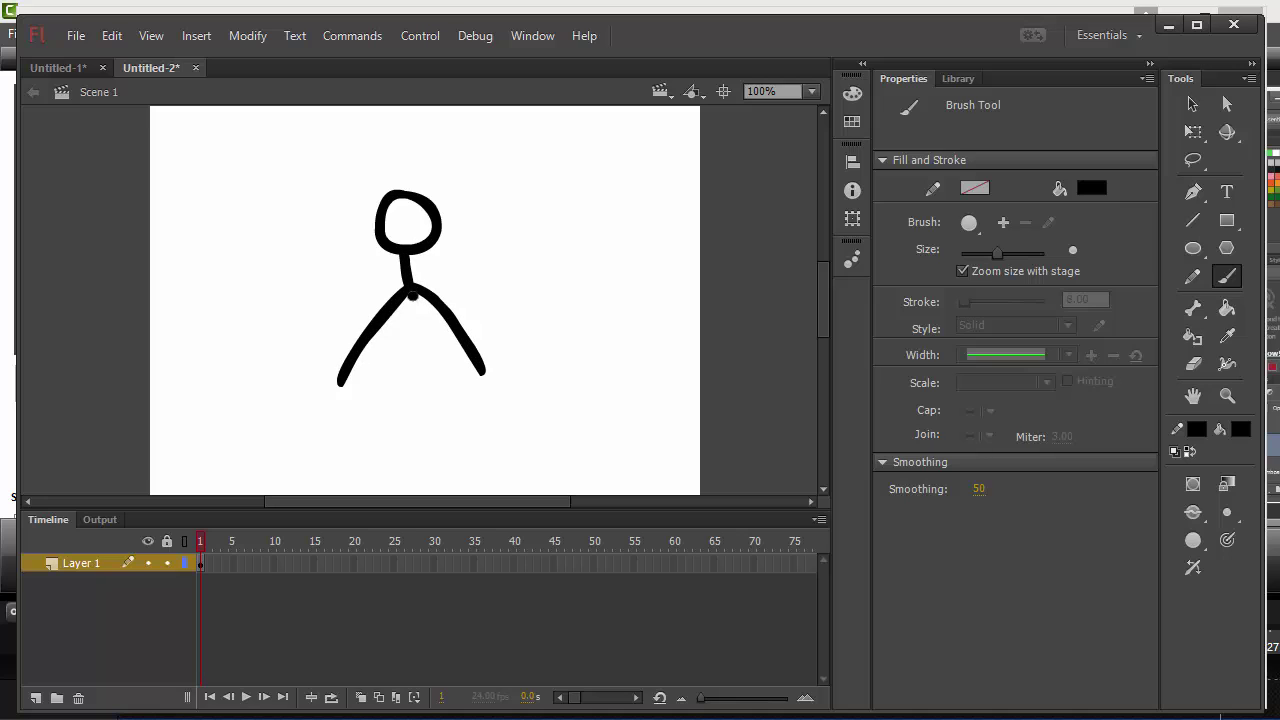
{"action": "mouse_move", "coordinate": [412, 292]}
{"action": "left_mouse_down"}
{"action": "mouse_move", "coordinate": [415, 408]}
{"action": "mouse_move", "coordinate": [377, 473]}
{"action": "left_mouse_up"}
{"action": "left_click_drag", "start_coordinate": [413, 398], "coordinate": [454, 475]}
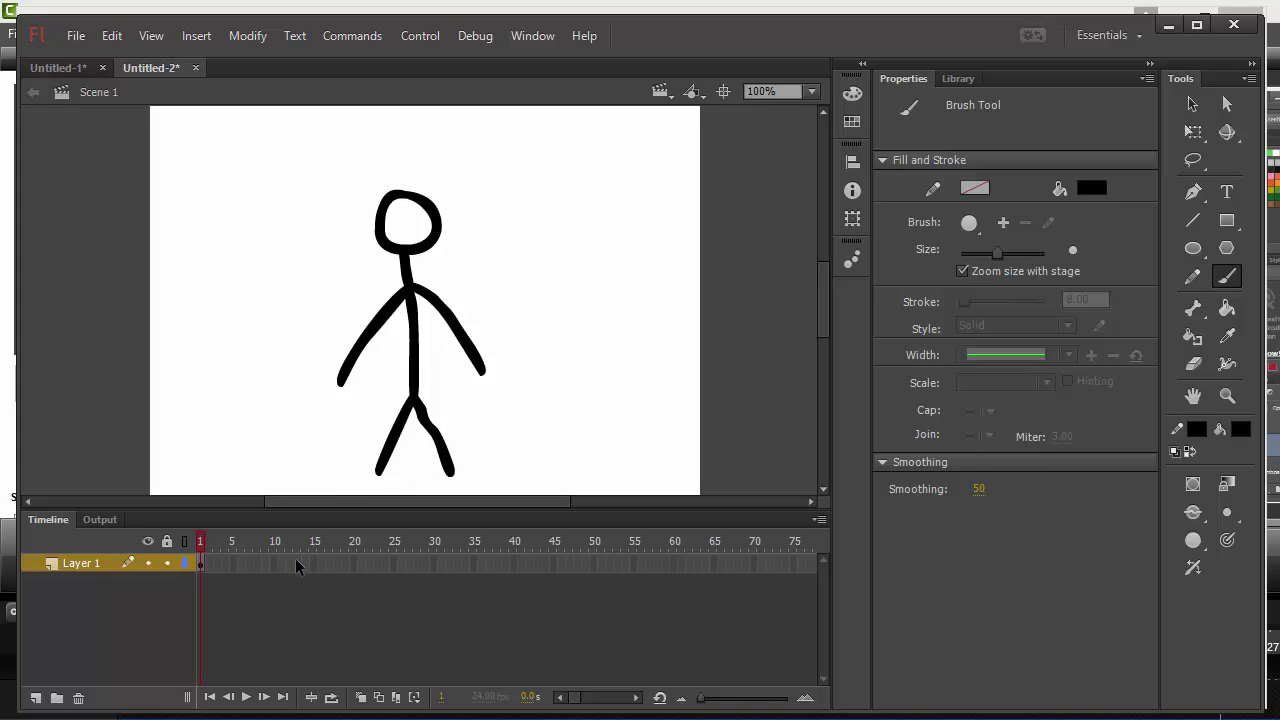
- Add a keyframe at frame 2, replacing the lowered arms with ones raised to slightly below horizontal and erasing both legs
{"action": "key", "text": "F6"}
{"action": "key", "text": "e"}
{"action": "mouse_move", "coordinate": [340, 378]}
{"action": "left_mouse_down"}
{"action": "mouse_move", "coordinate": [352, 333]}
{"action": "mouse_move", "coordinate": [372, 331]}
{"action": "mouse_move", "coordinate": [394, 290]}
{"action": "mouse_move", "coordinate": [395, 305]}
{"action": "mouse_move", "coordinate": [474, 275]}
{"action": "mouse_move", "coordinate": [440, 283]}
{"action": "mouse_move", "coordinate": [438, 300]}
{"action": "mouse_move", "coordinate": [425, 287]}
{"action": "mouse_move", "coordinate": [480, 369]}
{"action": "left_mouse_up"}
{"action": "mouse_move", "coordinate": [417, 414]}
{"action": "left_mouse_down"}
{"action": "mouse_move", "coordinate": [408, 404]}
{"action": "mouse_move", "coordinate": [437, 423]}
{"action": "mouse_move", "coordinate": [425, 440]}
{"action": "mouse_move", "coordinate": [443, 440]}
{"action": "mouse_move", "coordinate": [457, 467]}
{"action": "left_mouse_up"}
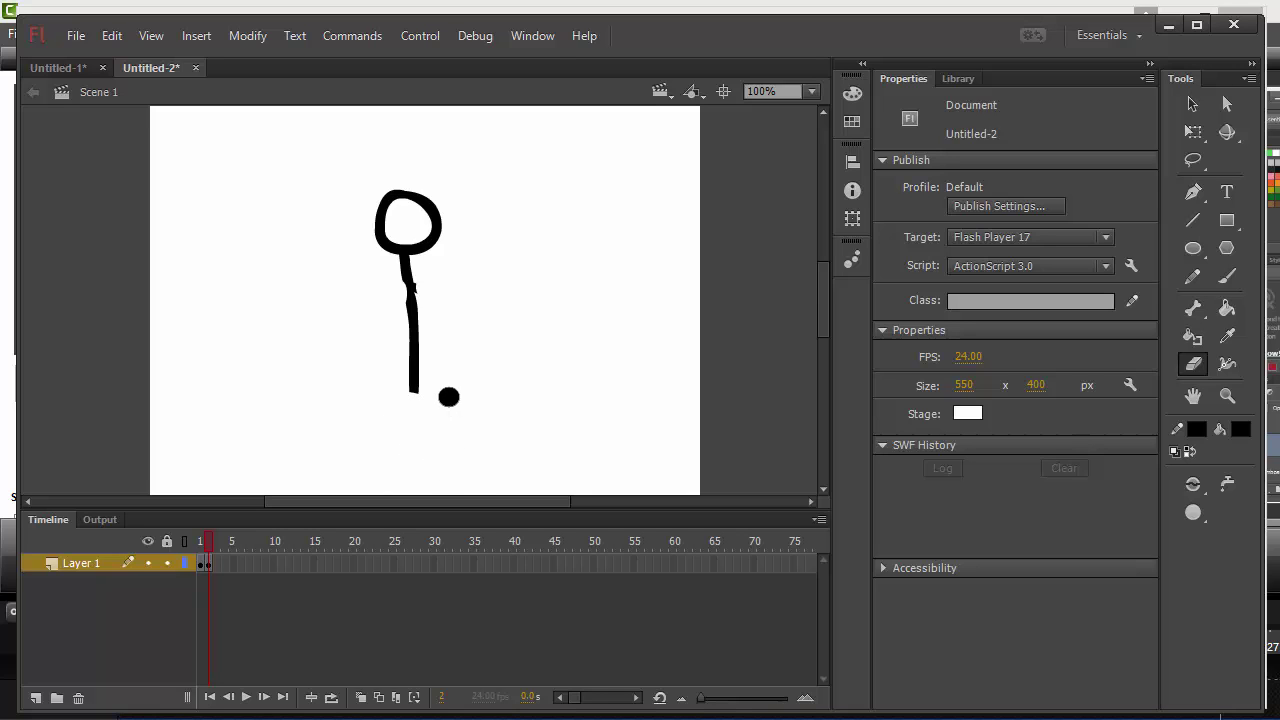
{"action": "key", "text": "b"}
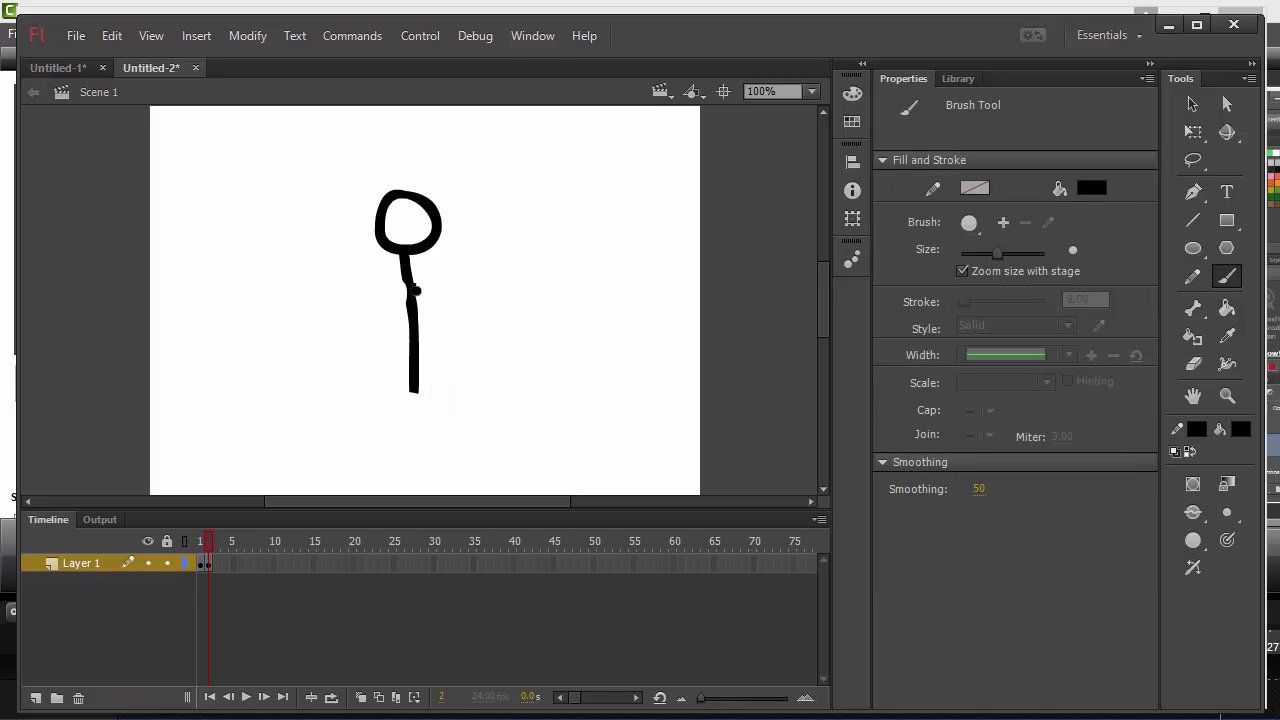
{"action": "mouse_move", "coordinate": [431, 291]}
{"action": "left_mouse_down"}
{"action": "mouse_move", "coordinate": [507, 321]}
{"action": "mouse_move", "coordinate": [403, 290]}
{"action": "mouse_move", "coordinate": [331, 330]}
{"action": "left_mouse_up"}
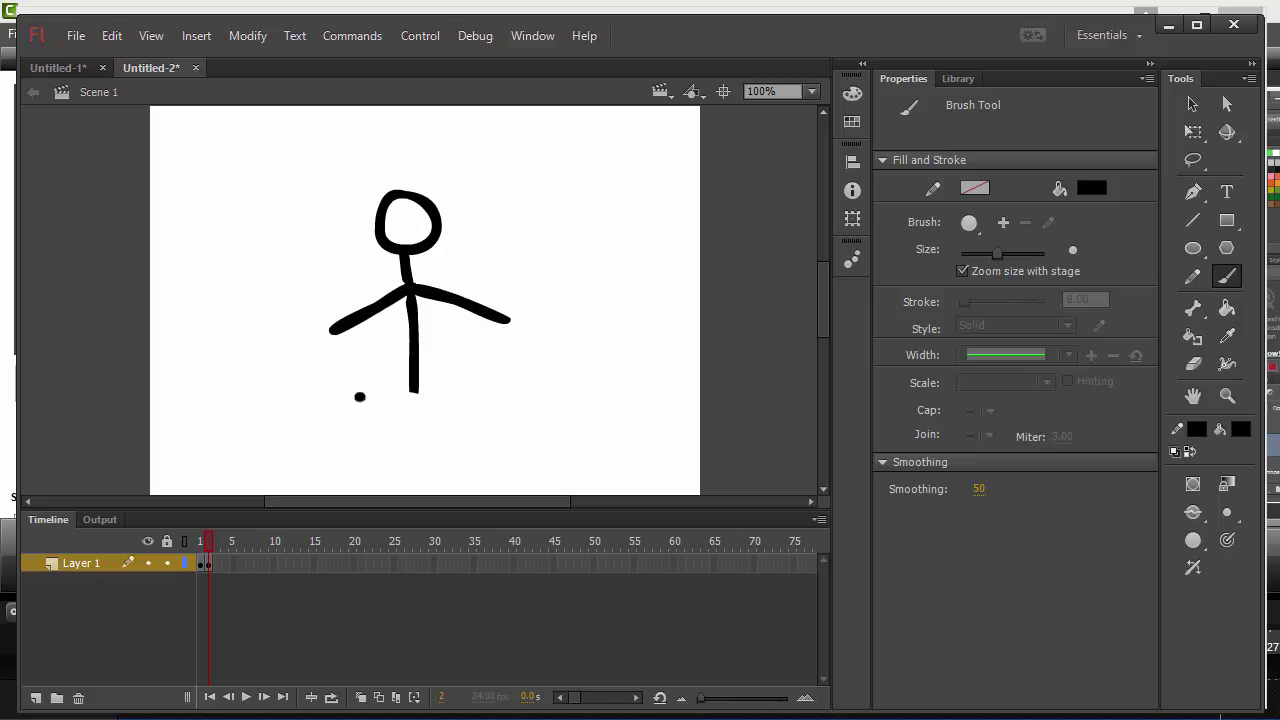
- Turn on onion skinning with a marker range of 5 and paint frame 2's legs spread slightly wider than in frame 1
{"action": "left_click", "coordinate": [363, 698]}
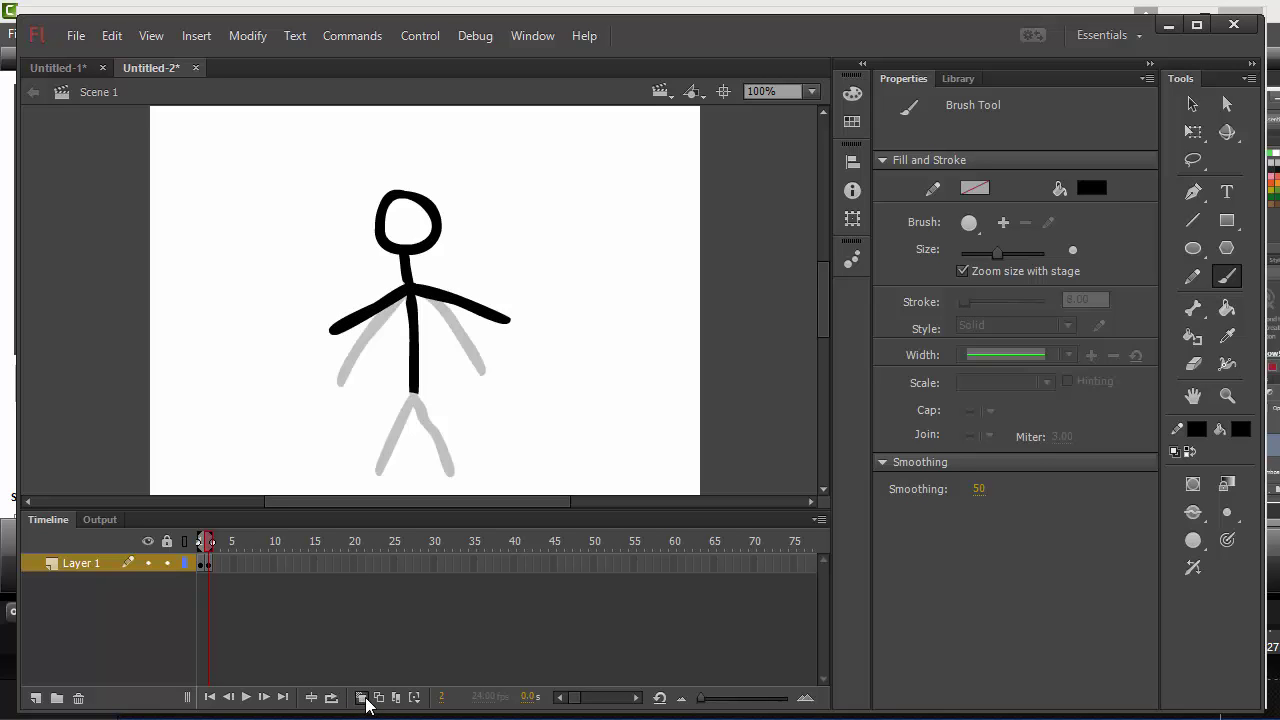
{"action": "left_click", "coordinate": [416, 698]}
{"action": "left_click", "coordinate": [479, 635]}
{"action": "left_click_drag", "start_coordinate": [411, 395], "coordinate": [358, 471]}
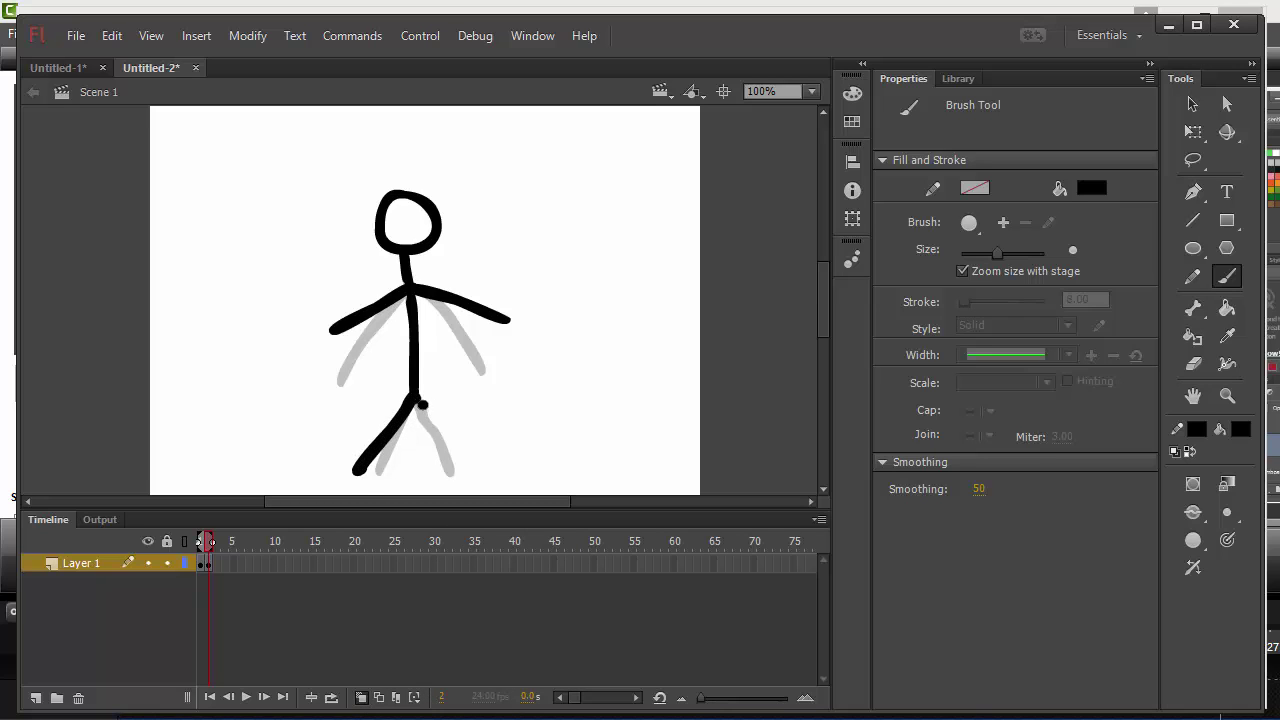
{"action": "left_click_drag", "start_coordinate": [422, 404], "coordinate": [474, 479]}
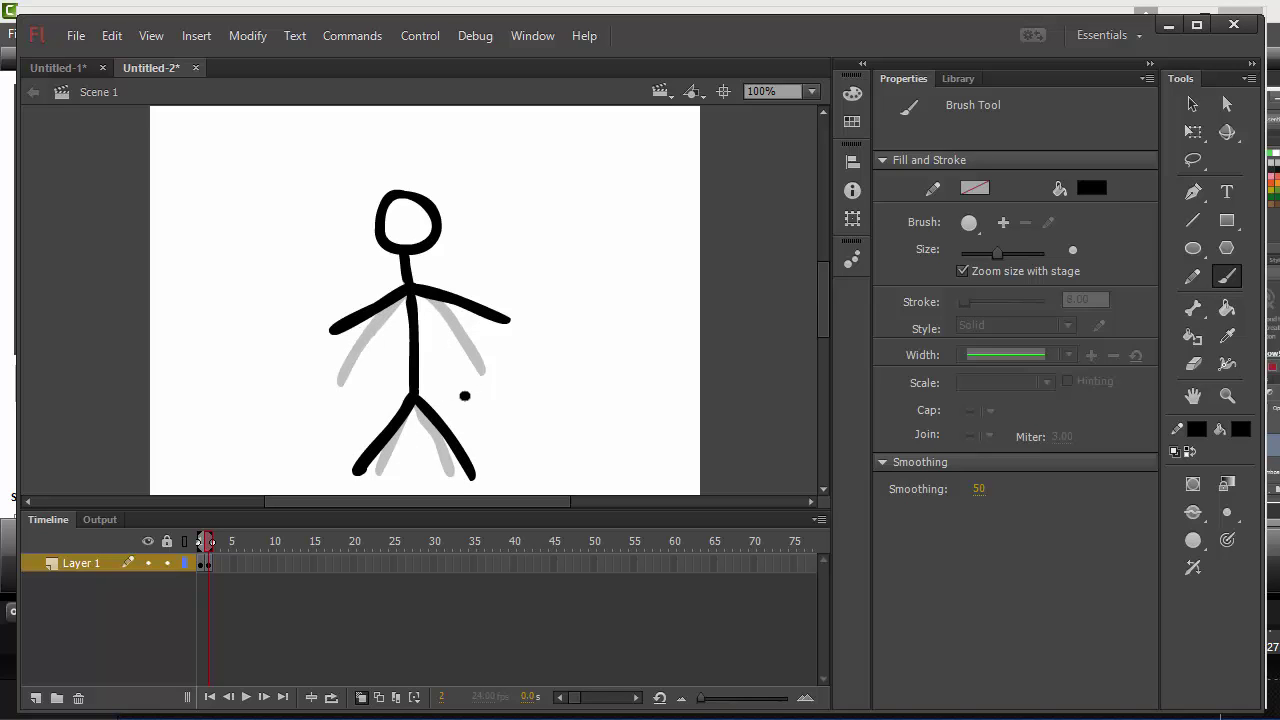
- Add a keyframe at frame 3 and erase the figure's arms and legs, keeping the head, neck and torso
{"action": "key", "text": "F6"}
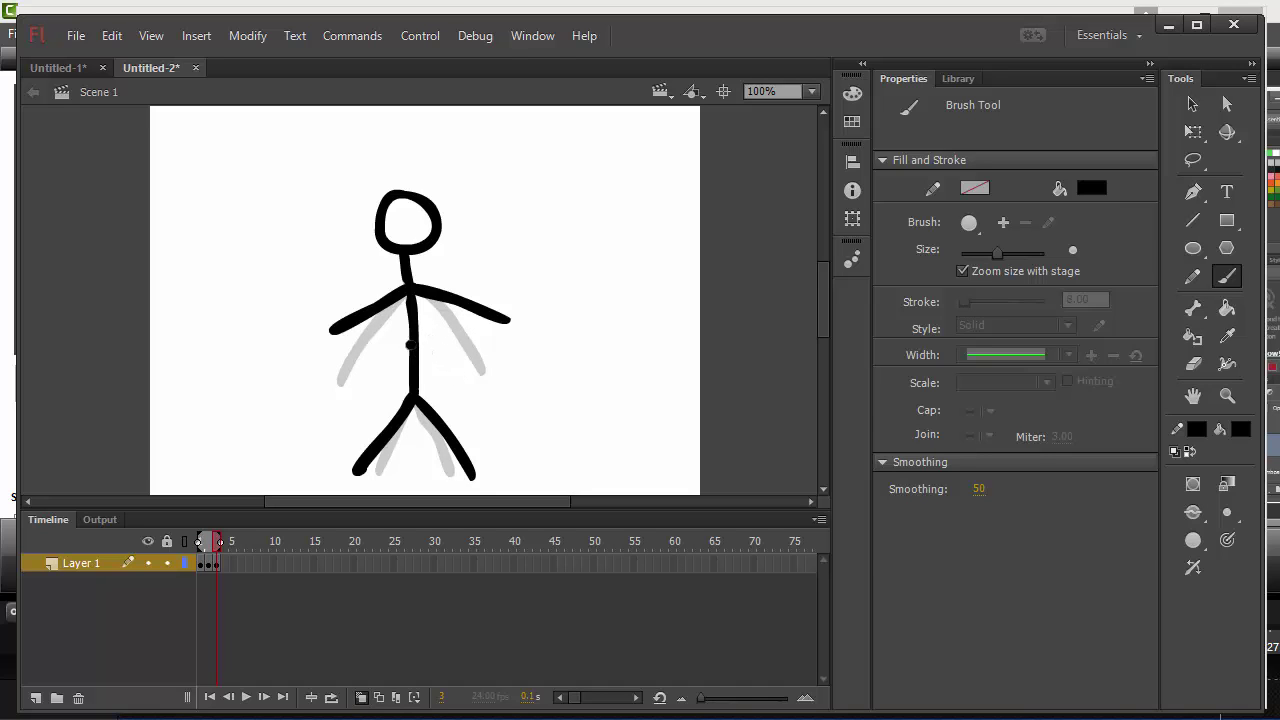
{"action": "key", "text": "e"}
{"action": "mouse_move", "coordinate": [398, 288]}
{"action": "left_mouse_down"}
{"action": "mouse_move", "coordinate": [367, 320]}
{"action": "mouse_move", "coordinate": [349, 317]}
{"action": "left_mouse_up"}
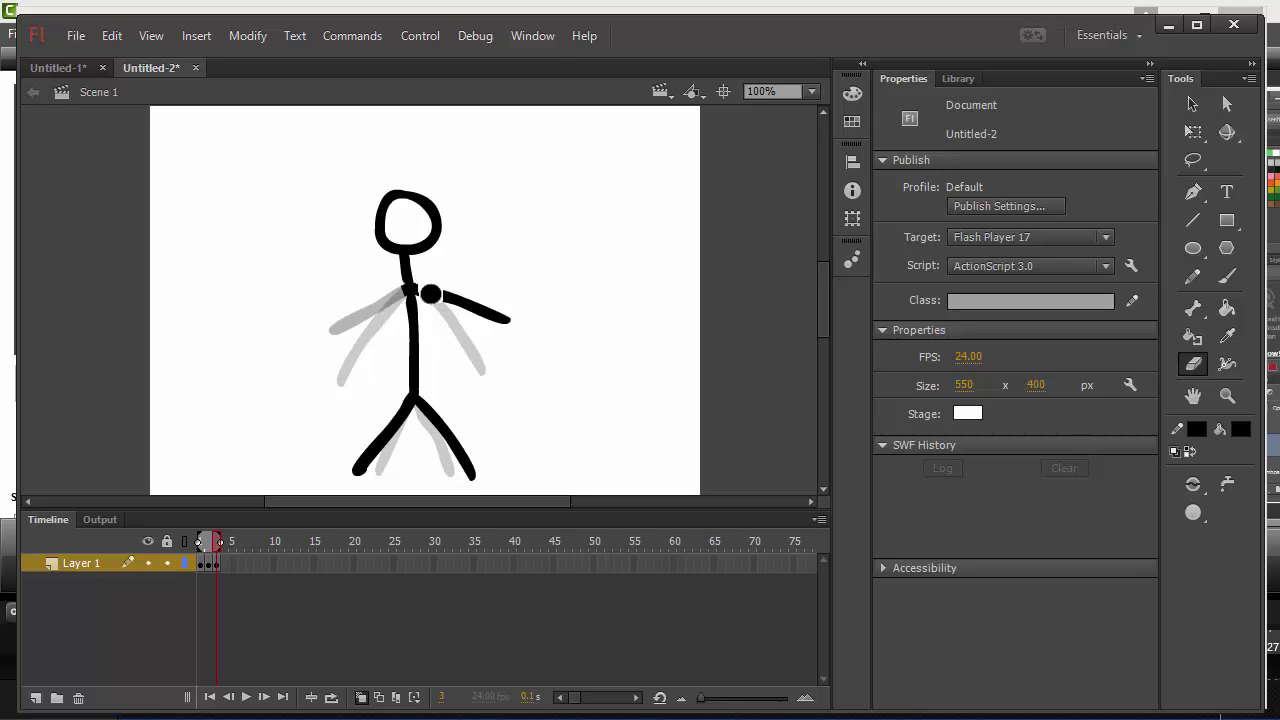
{"action": "mouse_move", "coordinate": [430, 293]}
{"action": "left_mouse_down"}
{"action": "mouse_move", "coordinate": [463, 286]}
{"action": "mouse_move", "coordinate": [497, 309]}
{"action": "mouse_move", "coordinate": [506, 337]}
{"action": "left_mouse_up"}
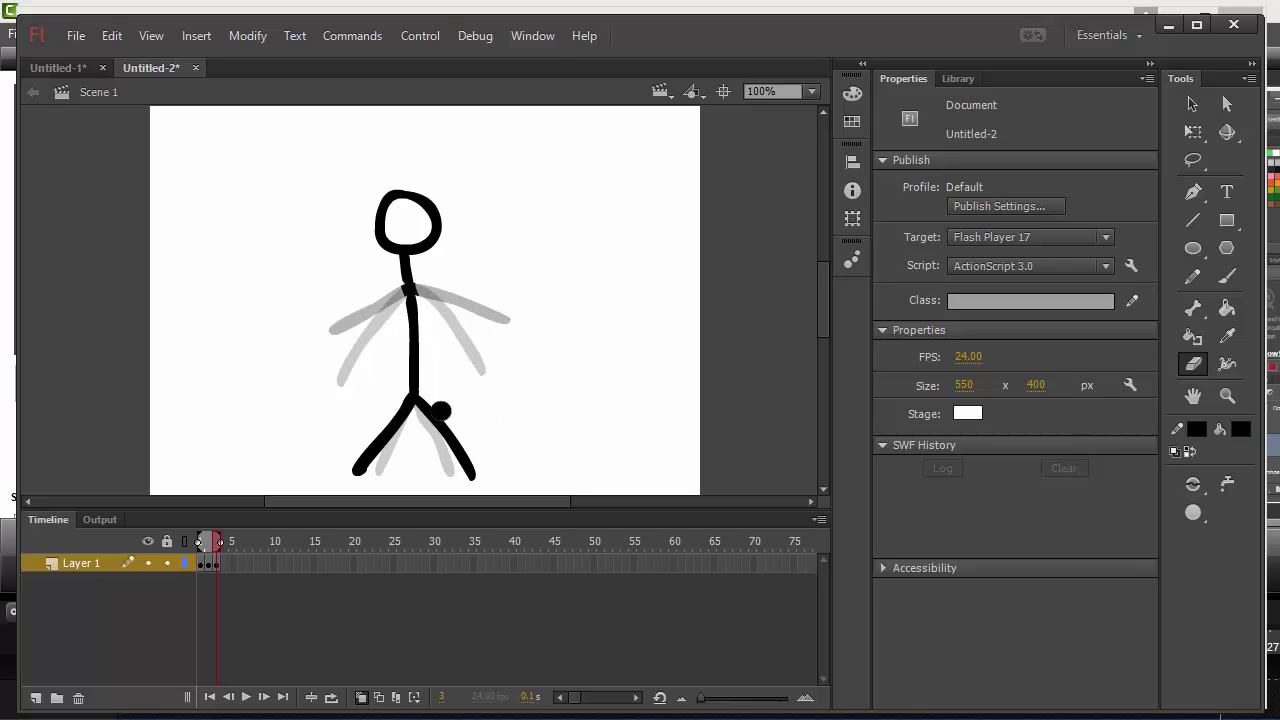
{"action": "mouse_move", "coordinate": [441, 410]}
{"action": "left_mouse_down"}
{"action": "mouse_move", "coordinate": [416, 404]}
{"action": "mouse_move", "coordinate": [467, 486]}
{"action": "left_mouse_up"}
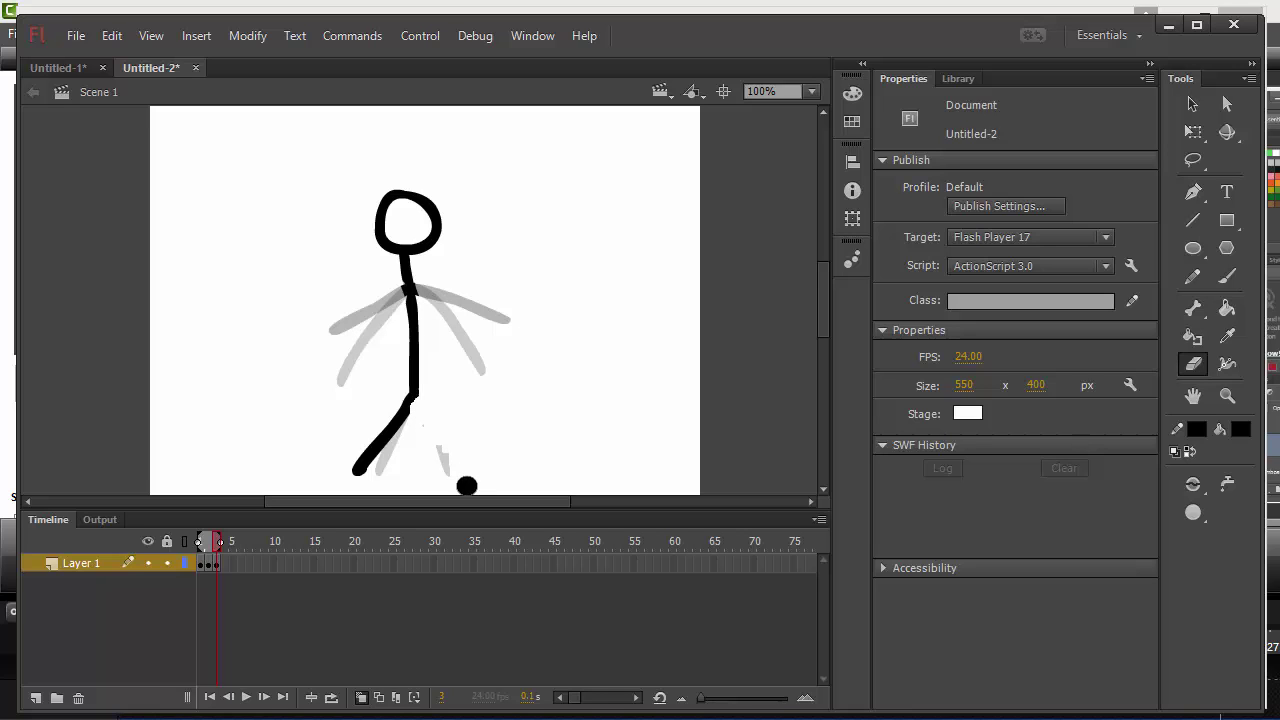
{"action": "mouse_move", "coordinate": [384, 401]}
{"action": "left_mouse_down"}
{"action": "mouse_move", "coordinate": [417, 426]}
{"action": "mouse_move", "coordinate": [397, 408]}
{"action": "mouse_move", "coordinate": [410, 420]}
{"action": "mouse_move", "coordinate": [360, 466]}
{"action": "left_mouse_up"}
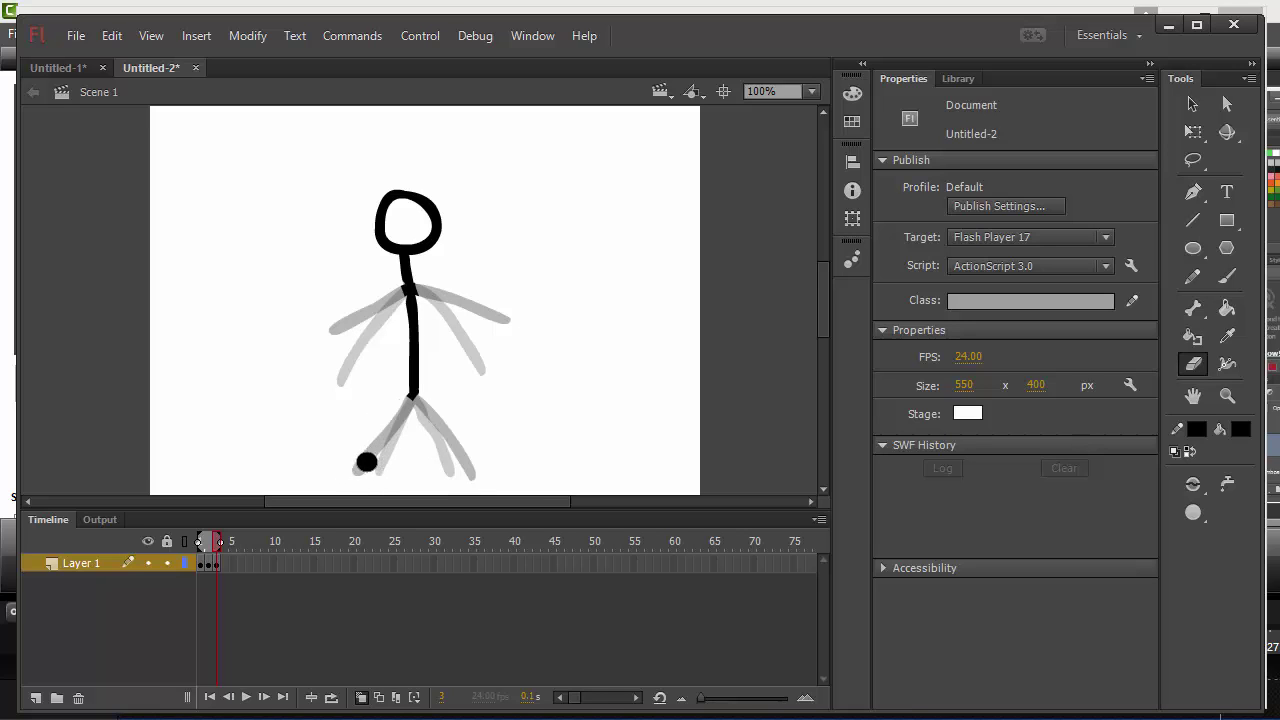
- Paint frame 3's arms angled above horizontal and its legs spread wider than in frame 2
{"action": "key", "text": "b"}
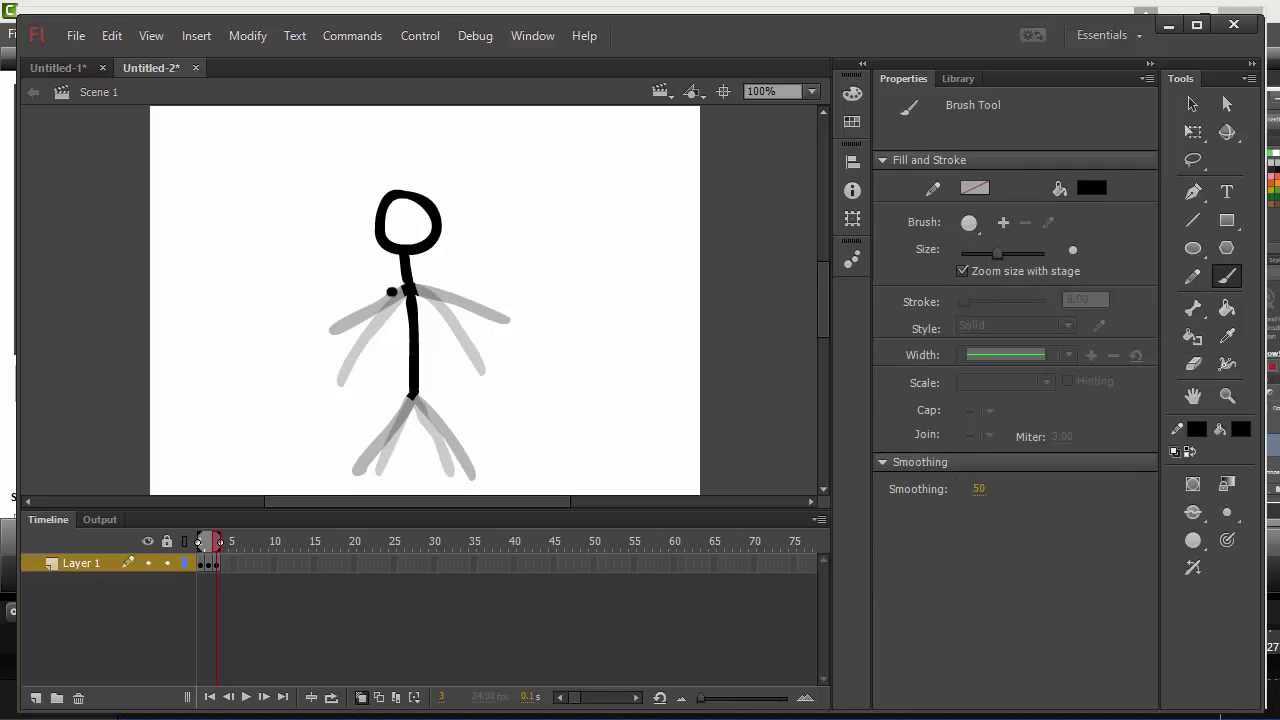
{"action": "left_click_drag", "start_coordinate": [395, 289], "coordinate": [310, 262]}
{"action": "left_click_drag", "start_coordinate": [413, 292], "coordinate": [510, 247]}
{"action": "left_click_drag", "start_coordinate": [408, 398], "coordinate": [329, 473]}
{"action": "mouse_move", "coordinate": [413, 396]}
{"action": "left_mouse_down"}
{"action": "mouse_move", "coordinate": [480, 434]}
{"action": "mouse_move", "coordinate": [517, 479]}
{"action": "left_mouse_up"}
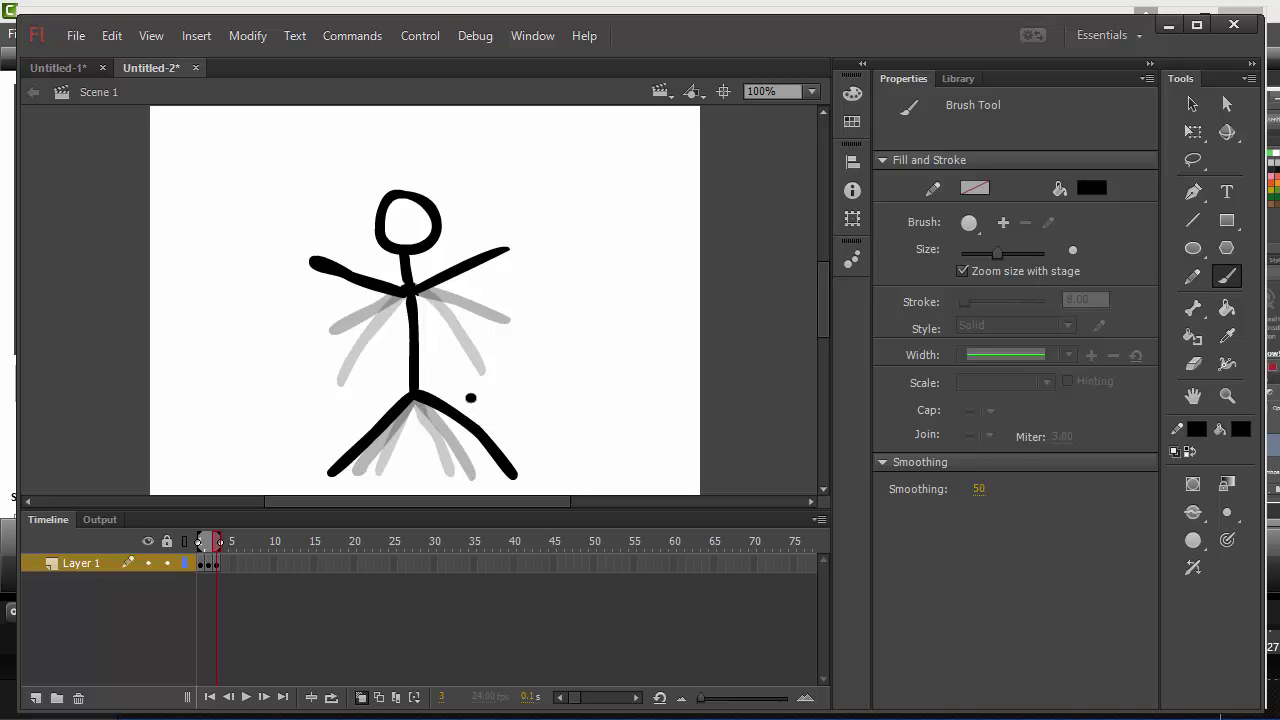
- Add a keyframe at frame 4 and erase the raised arms and spread legs
{"action": "key", "text": "F6"}
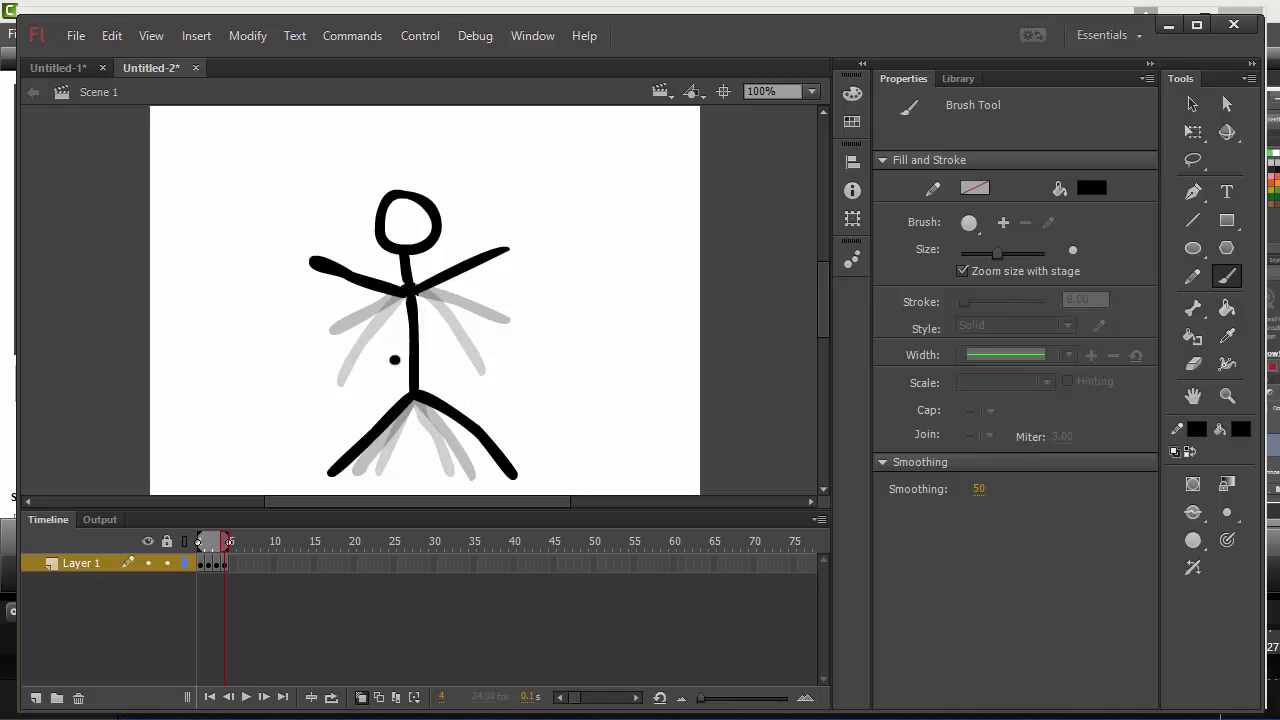
{"action": "key", "text": "e"}
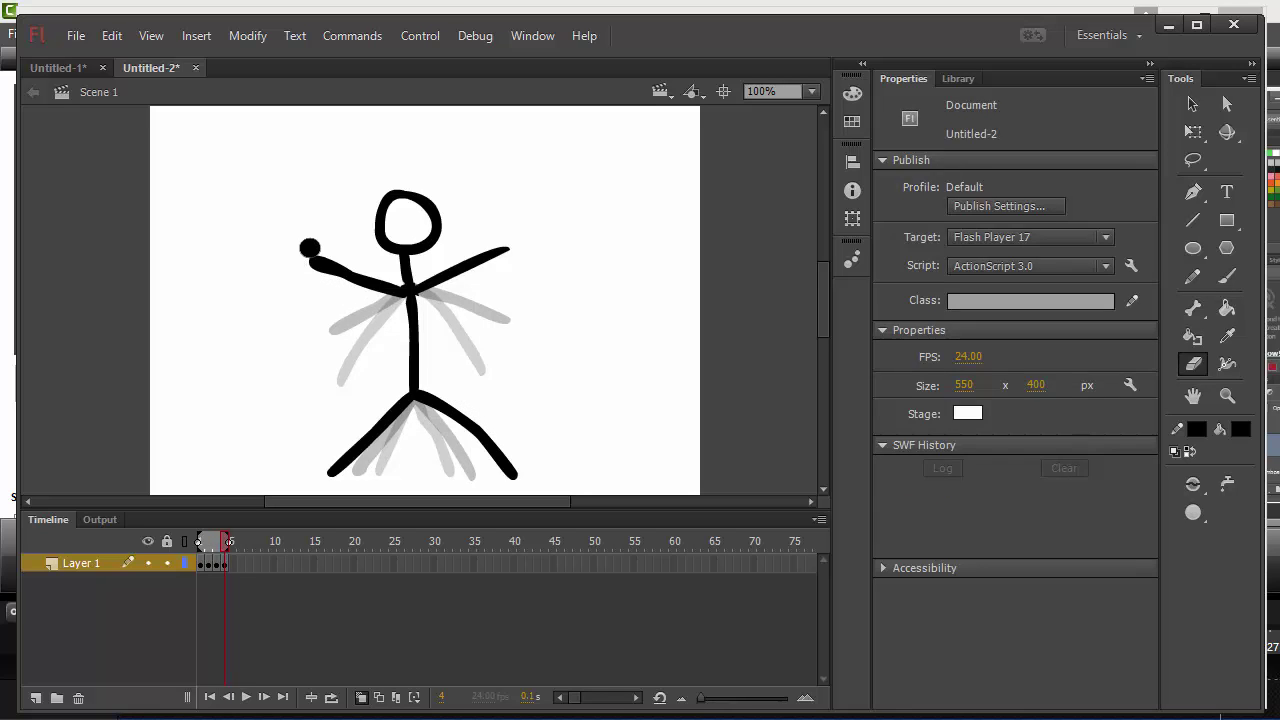
{"action": "mouse_move", "coordinate": [306, 254]}
{"action": "left_mouse_down"}
{"action": "mouse_move", "coordinate": [343, 286]}
{"action": "mouse_move", "coordinate": [353, 265]}
{"action": "mouse_move", "coordinate": [371, 294]}
{"action": "mouse_move", "coordinate": [378, 283]}
{"action": "mouse_move", "coordinate": [395, 295]}
{"action": "mouse_move", "coordinate": [514, 250]}
{"action": "left_mouse_up"}
{"action": "mouse_move", "coordinate": [446, 389]}
{"action": "left_mouse_down"}
{"action": "mouse_move", "coordinate": [457, 427]}
{"action": "mouse_move", "coordinate": [508, 425]}
{"action": "mouse_move", "coordinate": [500, 464]}
{"action": "mouse_move", "coordinate": [527, 468]}
{"action": "mouse_move", "coordinate": [444, 449]}
{"action": "mouse_move", "coordinate": [397, 417]}
{"action": "mouse_move", "coordinate": [403, 403]}
{"action": "mouse_move", "coordinate": [405, 416]}
{"action": "mouse_move", "coordinate": [382, 411]}
{"action": "mouse_move", "coordinate": [330, 468]}
{"action": "left_mouse_up"}
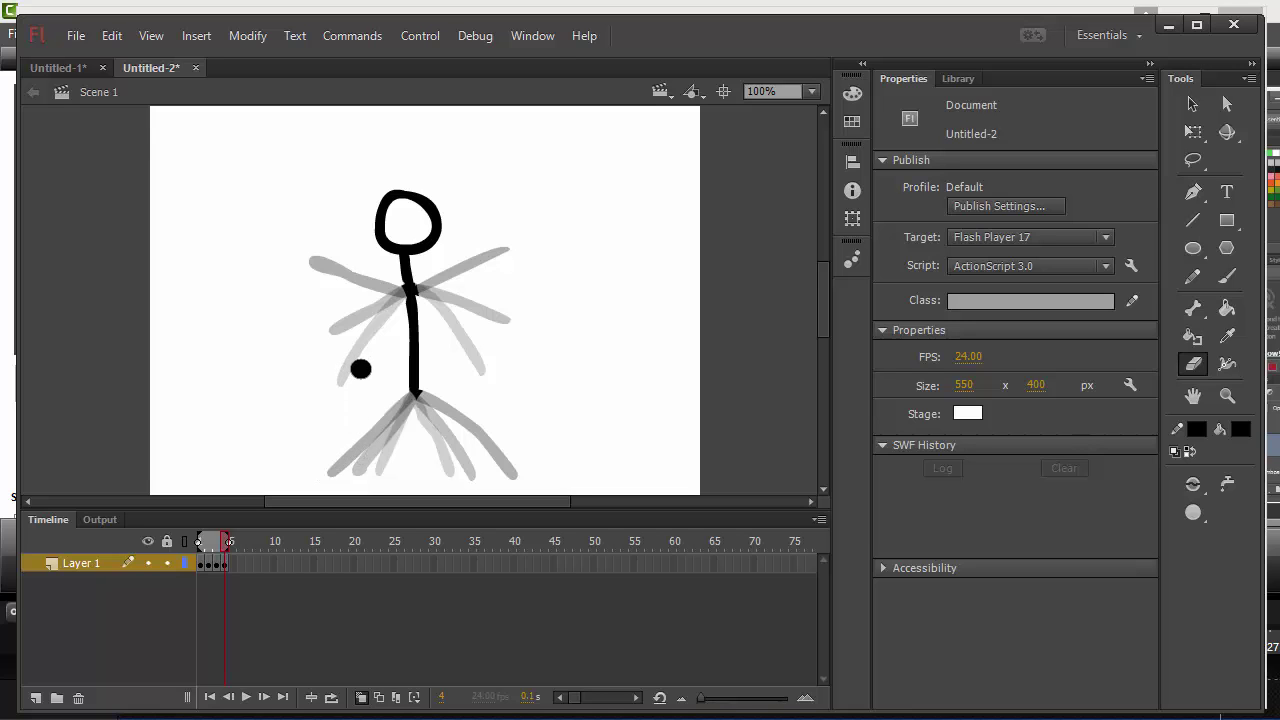
- Paint frame 4's arms bent at the elbows with hands above the head, and its legs spread wider than in frame 3
{"action": "key", "text": "b"}
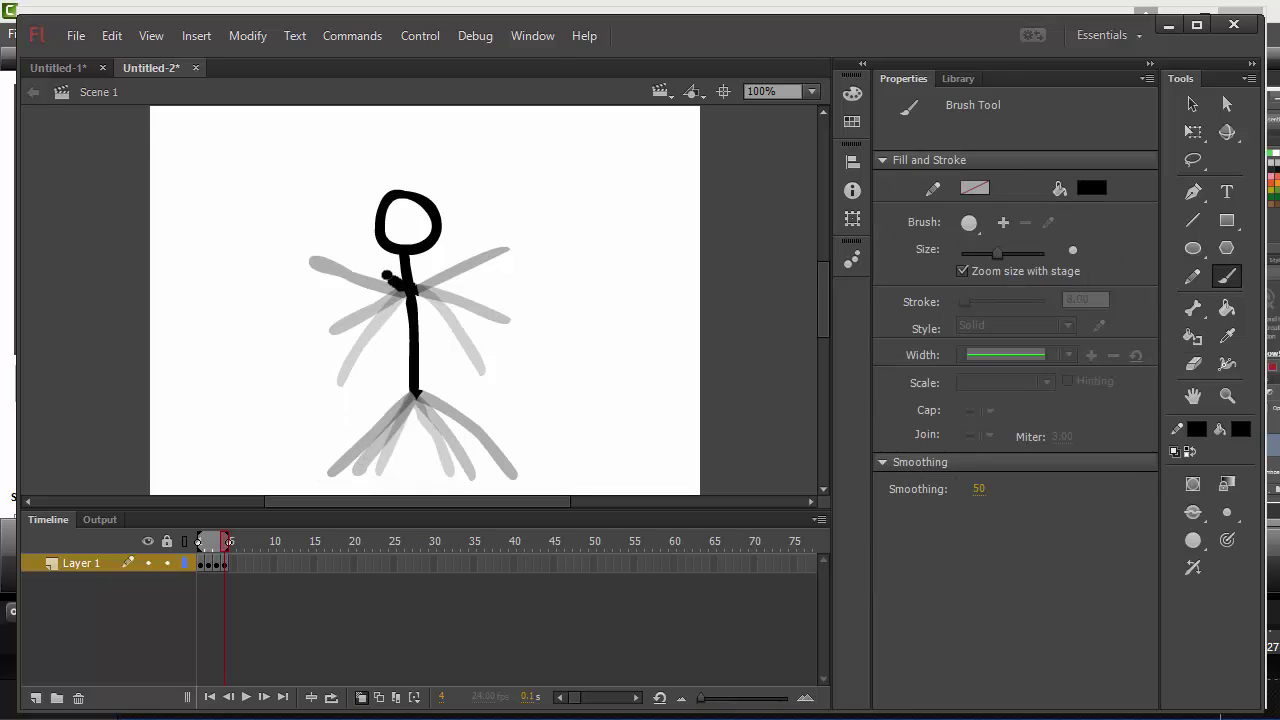
{"action": "mouse_move", "coordinate": [386, 275]}
{"action": "left_mouse_down"}
{"action": "mouse_move", "coordinate": [326, 199]}
{"action": "mouse_move", "coordinate": [350, 155]}
{"action": "left_mouse_up"}
{"action": "mouse_move", "coordinate": [410, 292]}
{"action": "left_mouse_down"}
{"action": "mouse_move", "coordinate": [501, 226]}
{"action": "mouse_move", "coordinate": [457, 166]}
{"action": "left_mouse_up"}
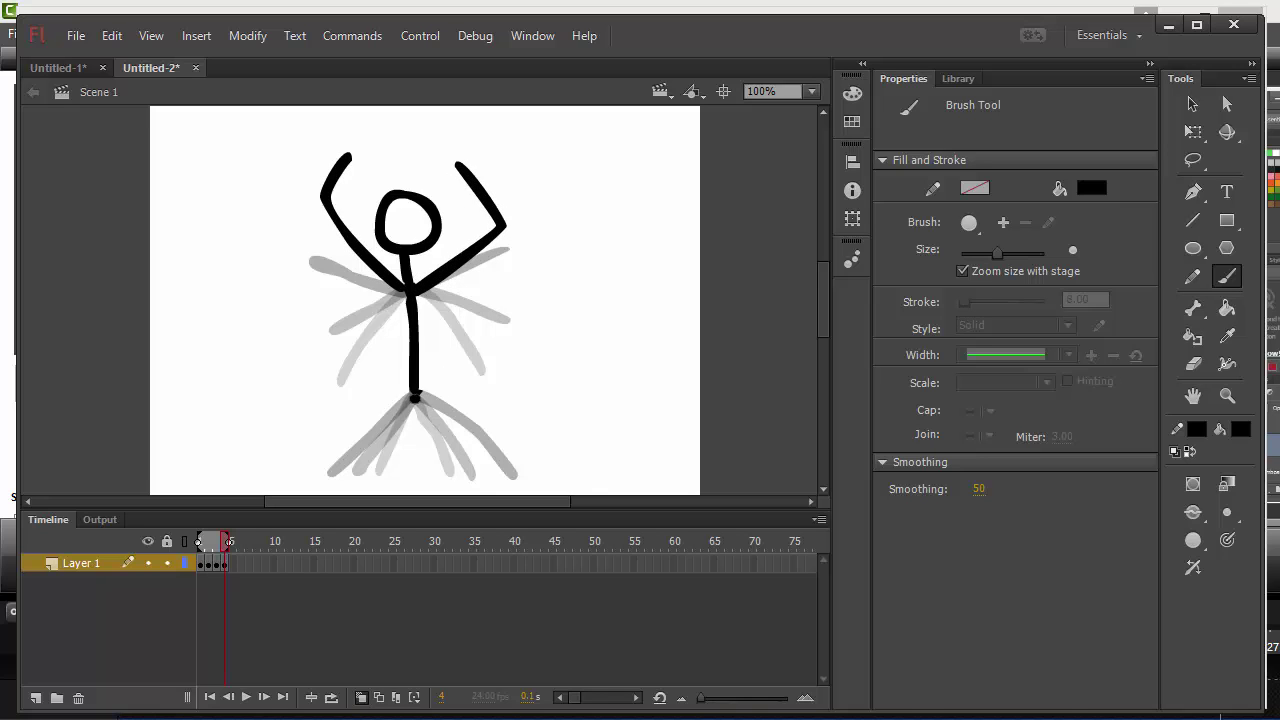
{"action": "left_click_drag", "start_coordinate": [415, 397], "coordinate": [301, 470]}
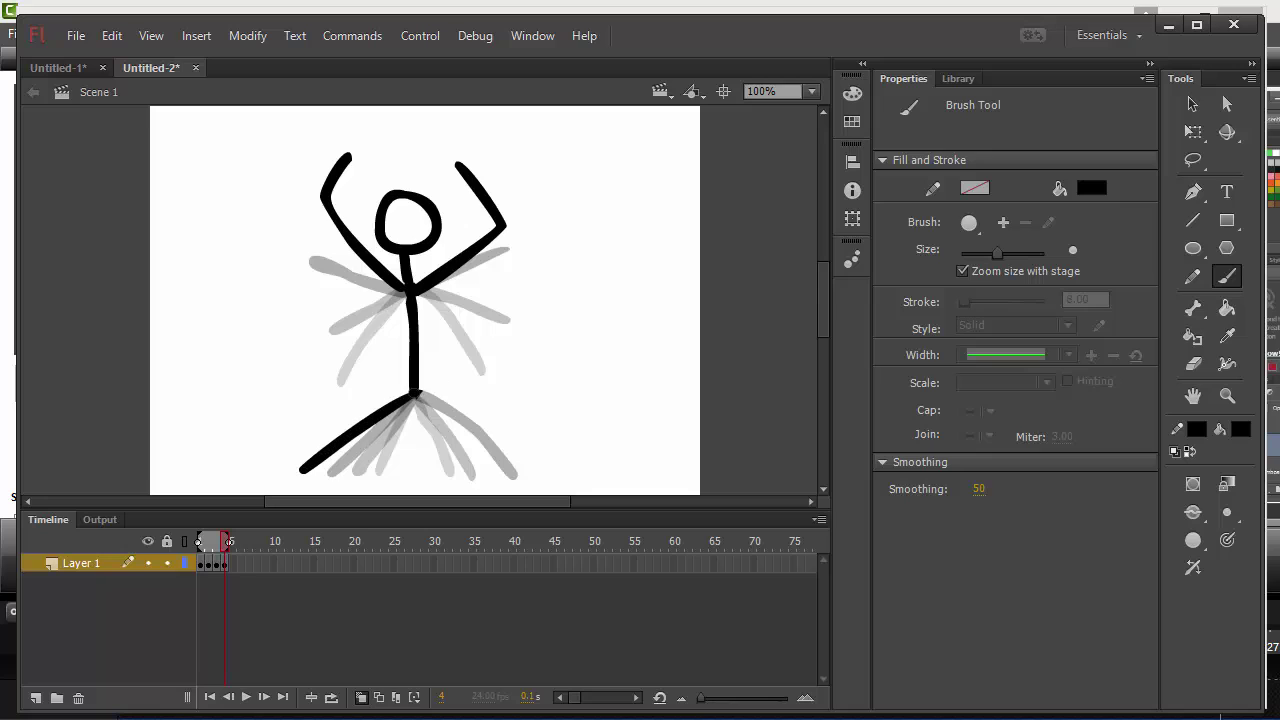
{"action": "mouse_move", "coordinate": [416, 394]}
{"action": "left_mouse_down"}
{"action": "mouse_move", "coordinate": [490, 432]}
{"action": "mouse_move", "coordinate": [545, 483]}
{"action": "left_mouse_up"}
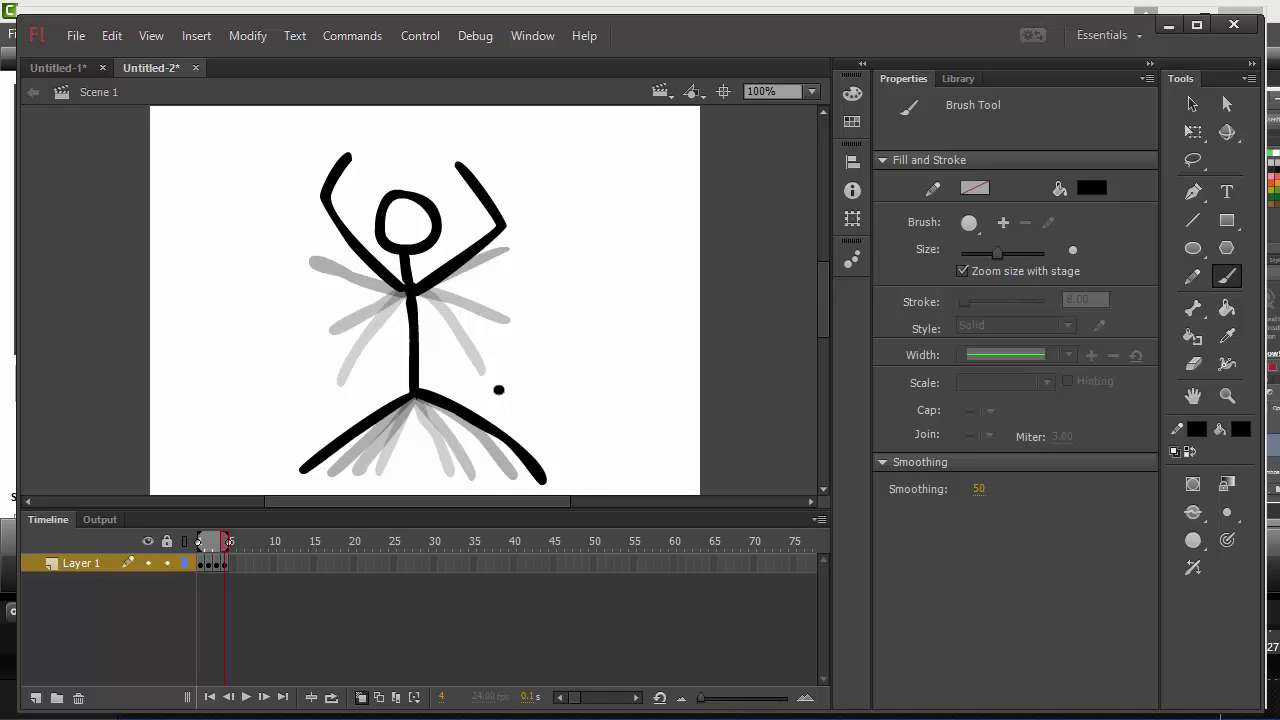
- Add a keyframe at frame 5 and erase the overhead arms and wide legs
{"action": "key", "text": "F6"}
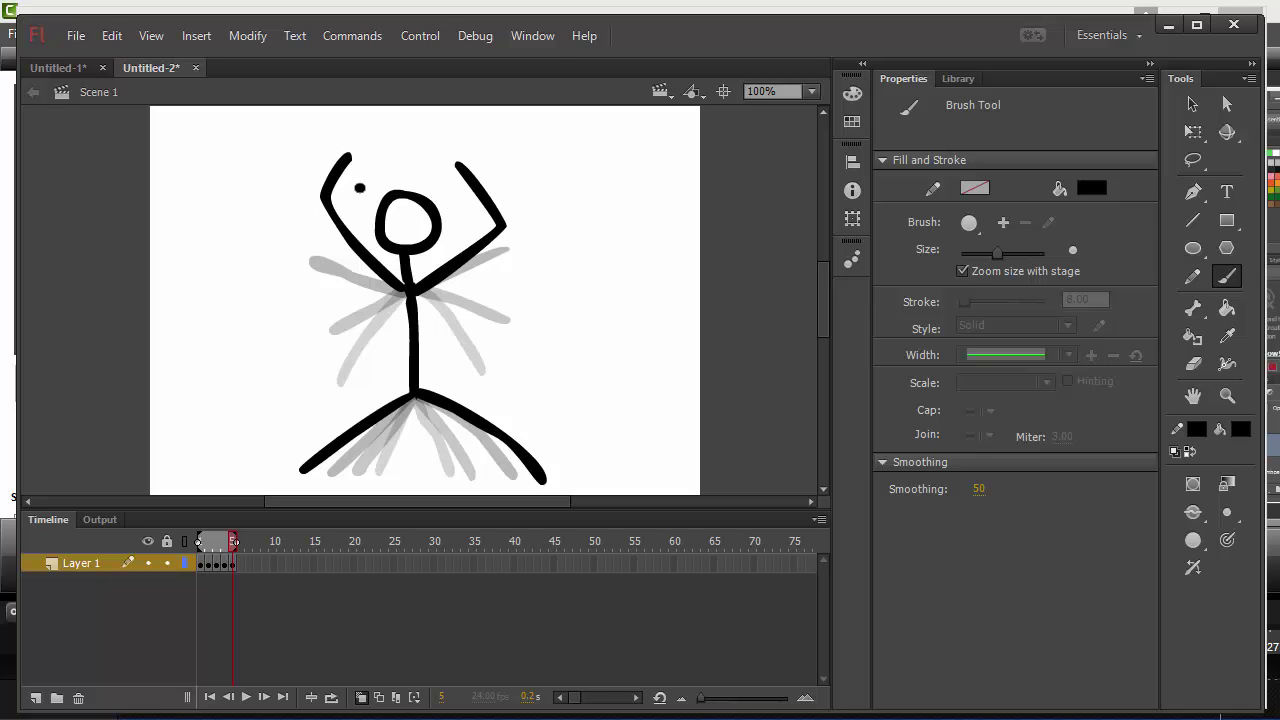
{"action": "key", "text": "e"}
{"action": "mouse_move", "coordinate": [354, 142]}
{"action": "left_mouse_down"}
{"action": "mouse_move", "coordinate": [346, 185]}
{"action": "mouse_move", "coordinate": [336, 172]}
{"action": "mouse_move", "coordinate": [325, 205]}
{"action": "mouse_move", "coordinate": [391, 288]}
{"action": "mouse_move", "coordinate": [441, 282]}
{"action": "mouse_move", "coordinate": [431, 274]}
{"action": "mouse_move", "coordinate": [429, 293]}
{"action": "mouse_move", "coordinate": [447, 257]}
{"action": "mouse_move", "coordinate": [503, 229]}
{"action": "mouse_move", "coordinate": [462, 154]}
{"action": "mouse_move", "coordinate": [491, 209]}
{"action": "left_mouse_up"}
{"action": "mouse_move", "coordinate": [388, 407]}
{"action": "left_mouse_down"}
{"action": "mouse_move", "coordinate": [458, 396]}
{"action": "mouse_move", "coordinate": [464, 424]}
{"action": "mouse_move", "coordinate": [507, 422]}
{"action": "mouse_move", "coordinate": [495, 448]}
{"action": "mouse_move", "coordinate": [553, 438]}
{"action": "mouse_move", "coordinate": [534, 473]}
{"action": "mouse_move", "coordinate": [547, 483]}
{"action": "mouse_move", "coordinate": [382, 418]}
{"action": "mouse_move", "coordinate": [400, 421]}
{"action": "mouse_move", "coordinate": [366, 421]}
{"action": "mouse_move", "coordinate": [362, 445]}
{"action": "mouse_move", "coordinate": [328, 472]}
{"action": "mouse_move", "coordinate": [294, 452]}
{"action": "mouse_move", "coordinate": [308, 488]}
{"action": "left_mouse_up"}
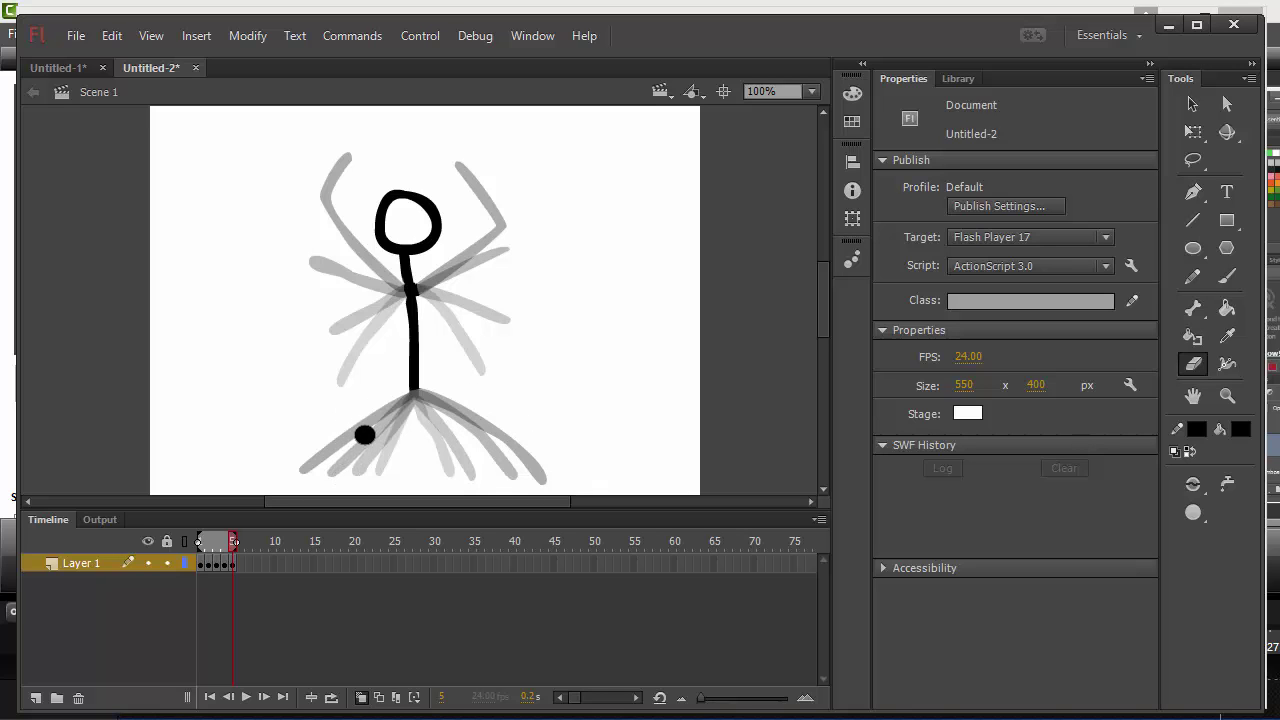
- Paint frame 5's arms straight and diagonally upward, and bring its legs in closer than in frame 4
{"action": "key", "text": "b"}
{"action": "left_click_drag", "start_coordinate": [402, 288], "coordinate": [294, 198]}
{"action": "left_click", "coordinate": [388, 230]}
{"action": "left_click_drag", "start_coordinate": [413, 290], "coordinate": [524, 216]}
{"action": "left_click_drag", "start_coordinate": [414, 394], "coordinate": [332, 478]}
{"action": "left_click_drag", "start_coordinate": [427, 403], "coordinate": [512, 474]}
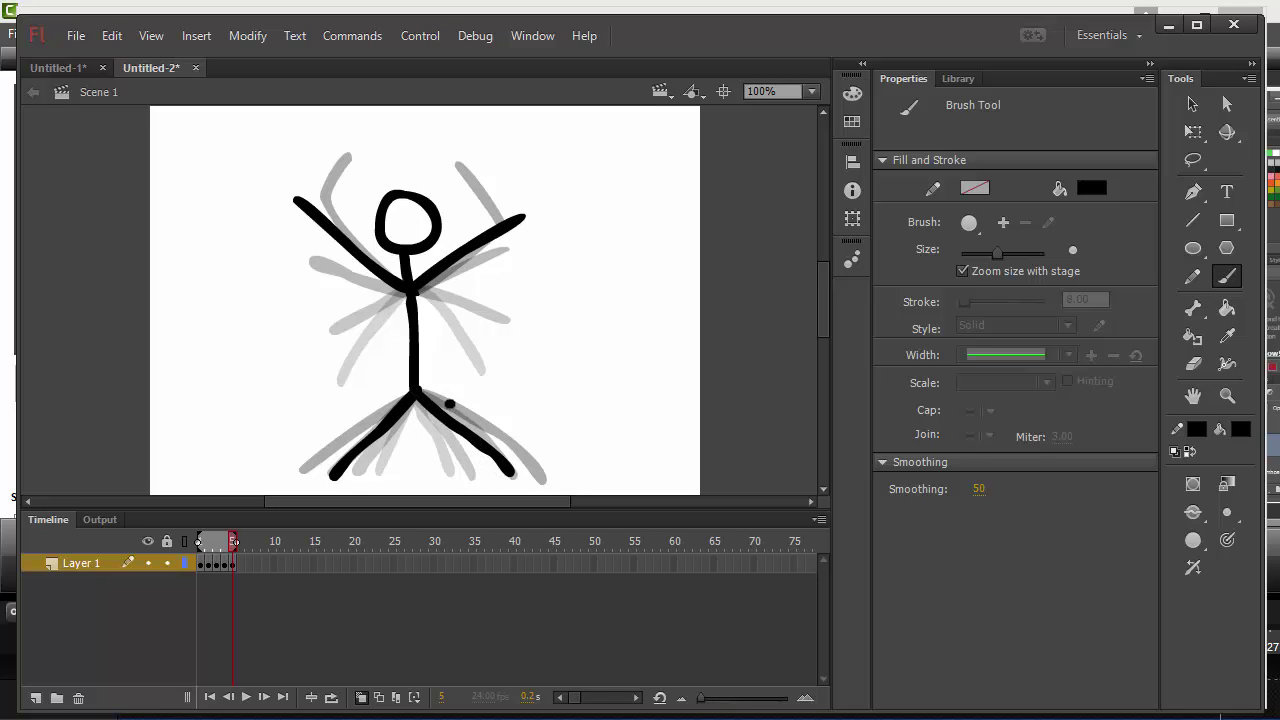
- Add a keyframe at frame 6 and erase the diagonal arms and the legs
{"action": "key", "text": "F6"}
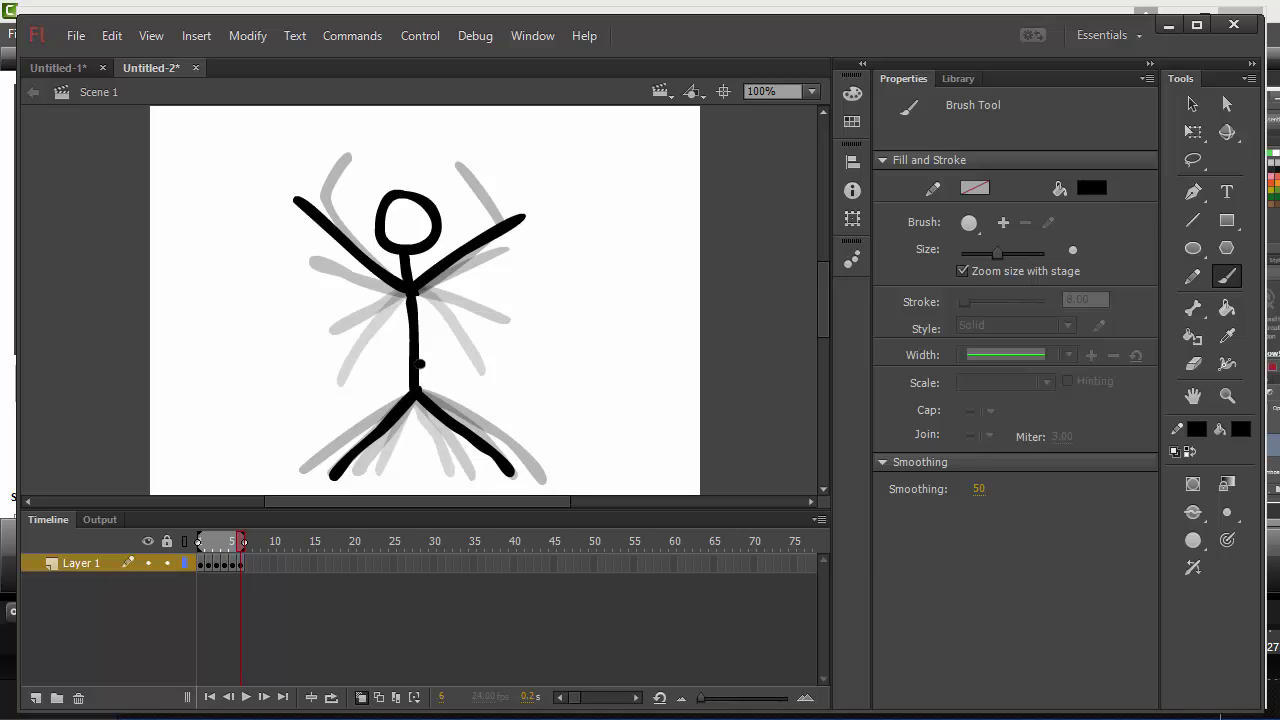
{"action": "key", "text": "e"}
{"action": "mouse_move", "coordinate": [297, 192]}
{"action": "left_mouse_down"}
{"action": "mouse_move", "coordinate": [312, 229]}
{"action": "mouse_move", "coordinate": [325, 216]}
{"action": "mouse_move", "coordinate": [398, 290]}
{"action": "left_mouse_up"}
{"action": "left_click_drag", "start_coordinate": [418, 288], "coordinate": [530, 205]}
{"action": "mouse_move", "coordinate": [440, 402]}
{"action": "left_mouse_down"}
{"action": "mouse_move", "coordinate": [391, 401]}
{"action": "mouse_move", "coordinate": [405, 404]}
{"action": "mouse_move", "coordinate": [321, 483]}
{"action": "mouse_move", "coordinate": [355, 453]}
{"action": "mouse_move", "coordinate": [409, 451]}
{"action": "mouse_move", "coordinate": [435, 432]}
{"action": "mouse_move", "coordinate": [426, 422]}
{"action": "mouse_move", "coordinate": [490, 417]}
{"action": "mouse_move", "coordinate": [467, 444]}
{"action": "mouse_move", "coordinate": [517, 454]}
{"action": "mouse_move", "coordinate": [496, 479]}
{"action": "mouse_move", "coordinate": [530, 478]}
{"action": "left_mouse_up"}
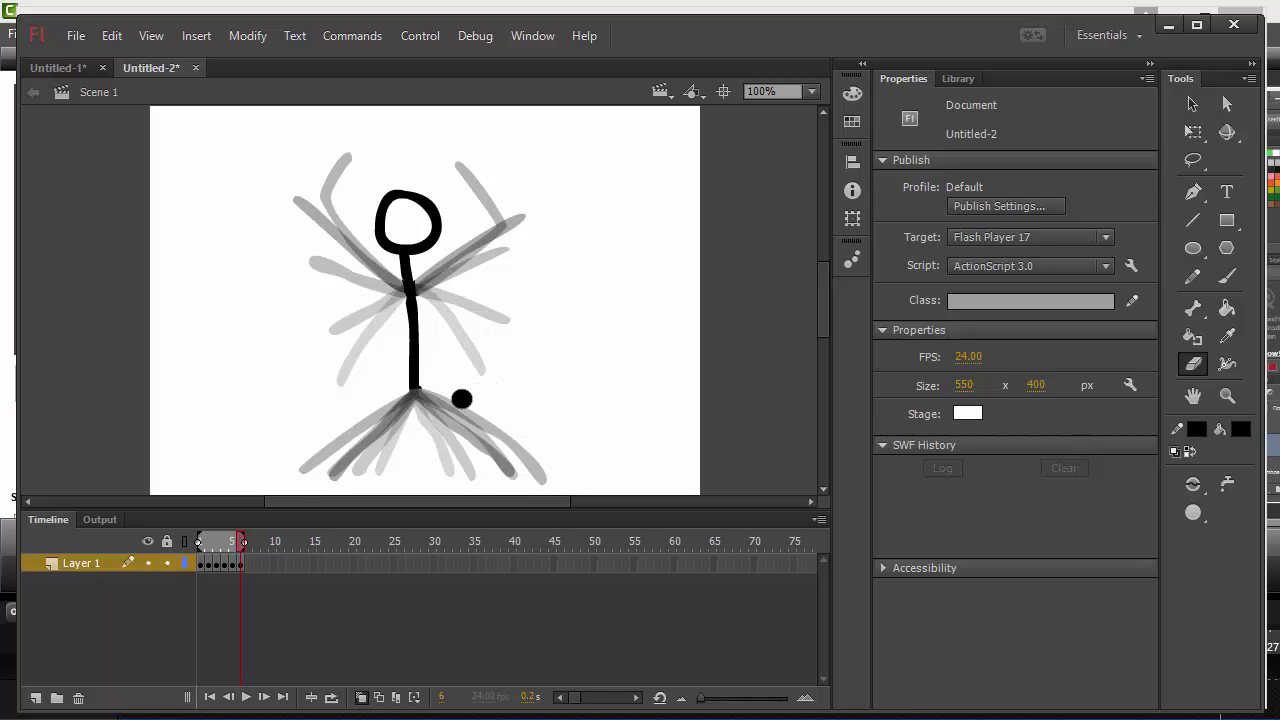
- Paint frame 6's arms lower than in frame 5 but still above horizontal, with the legs slightly closer together
{"action": "key", "text": "b"}
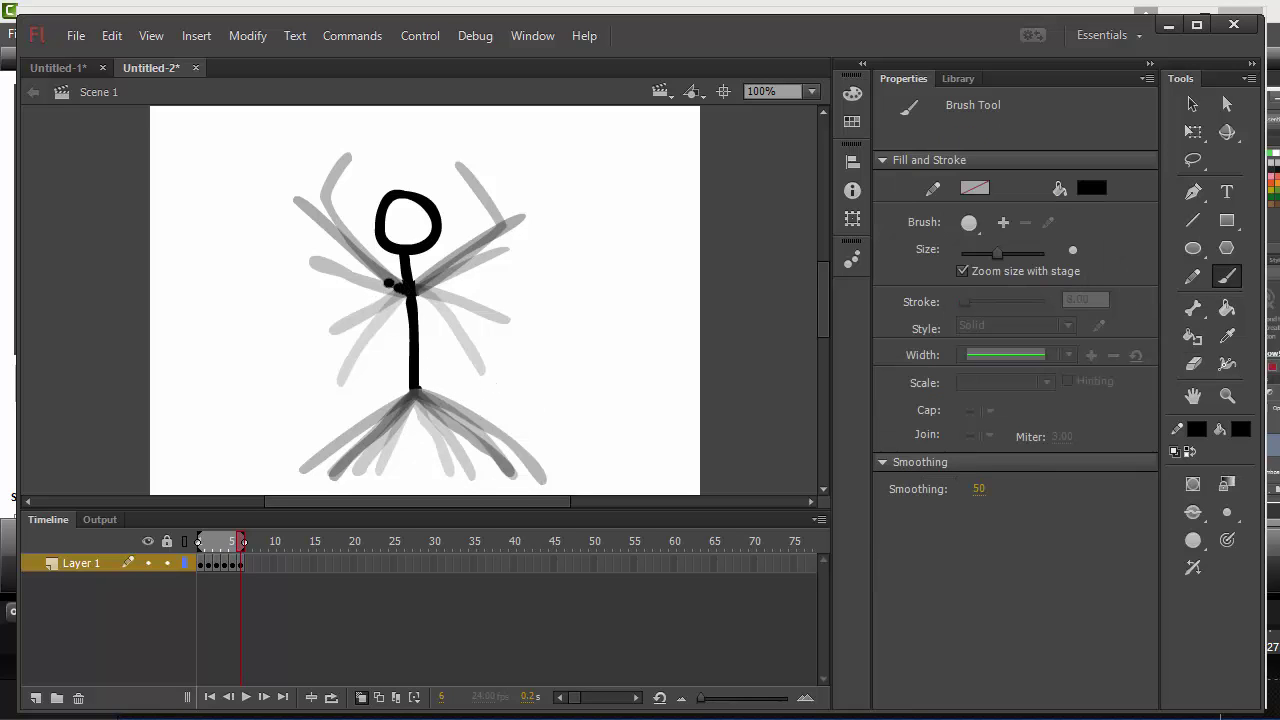
{"action": "left_click_drag", "start_coordinate": [388, 283], "coordinate": [300, 237]}
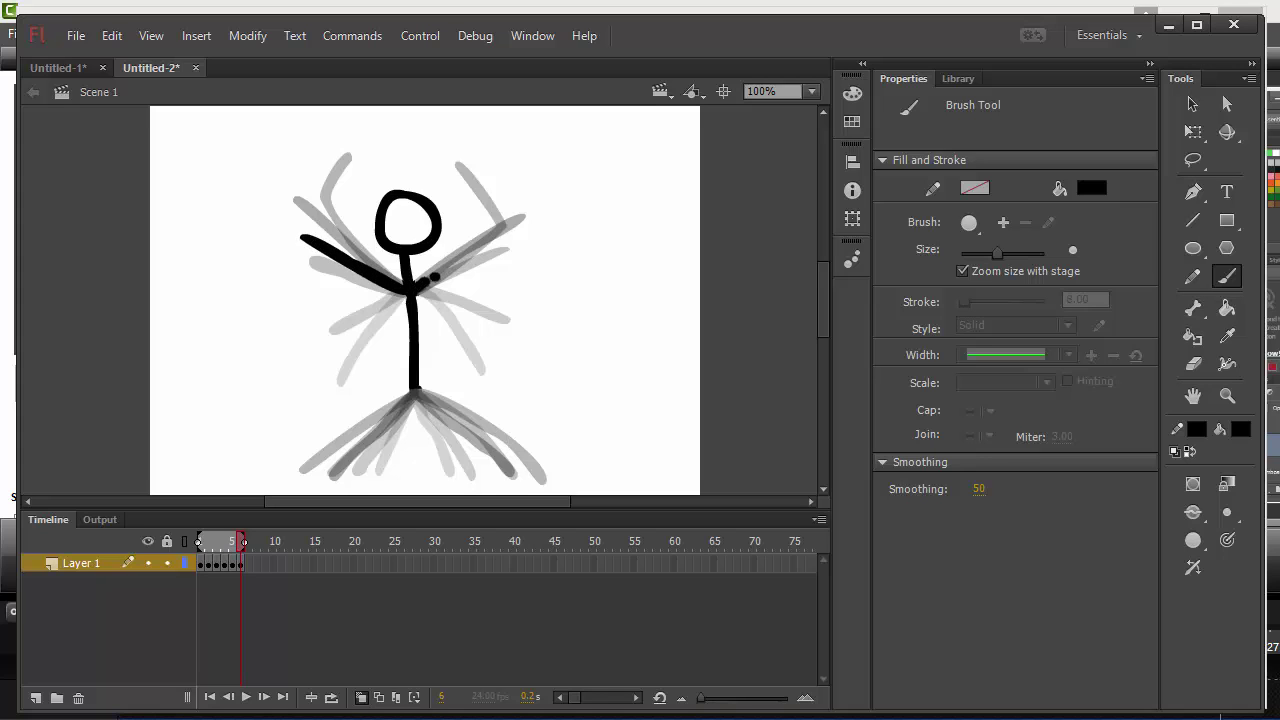
{"action": "left_click_drag", "start_coordinate": [435, 277], "coordinate": [520, 249]}
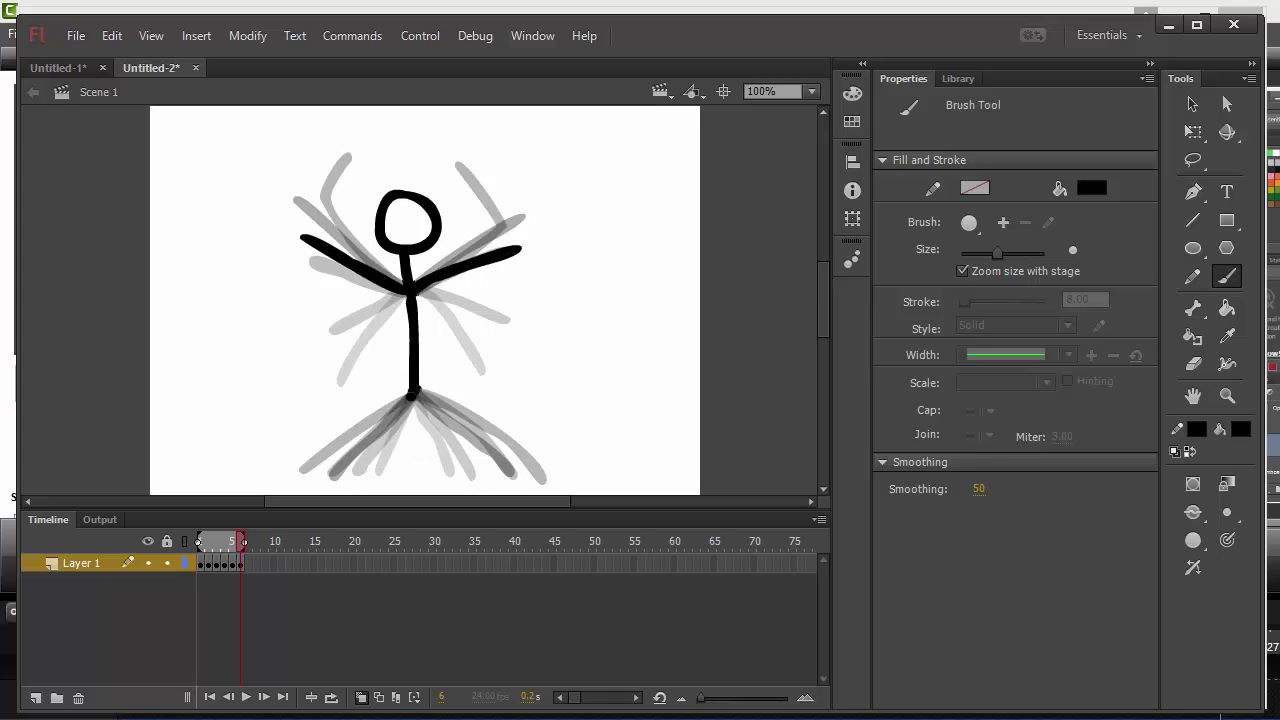
{"action": "left_click_drag", "start_coordinate": [410, 396], "coordinate": [345, 488]}
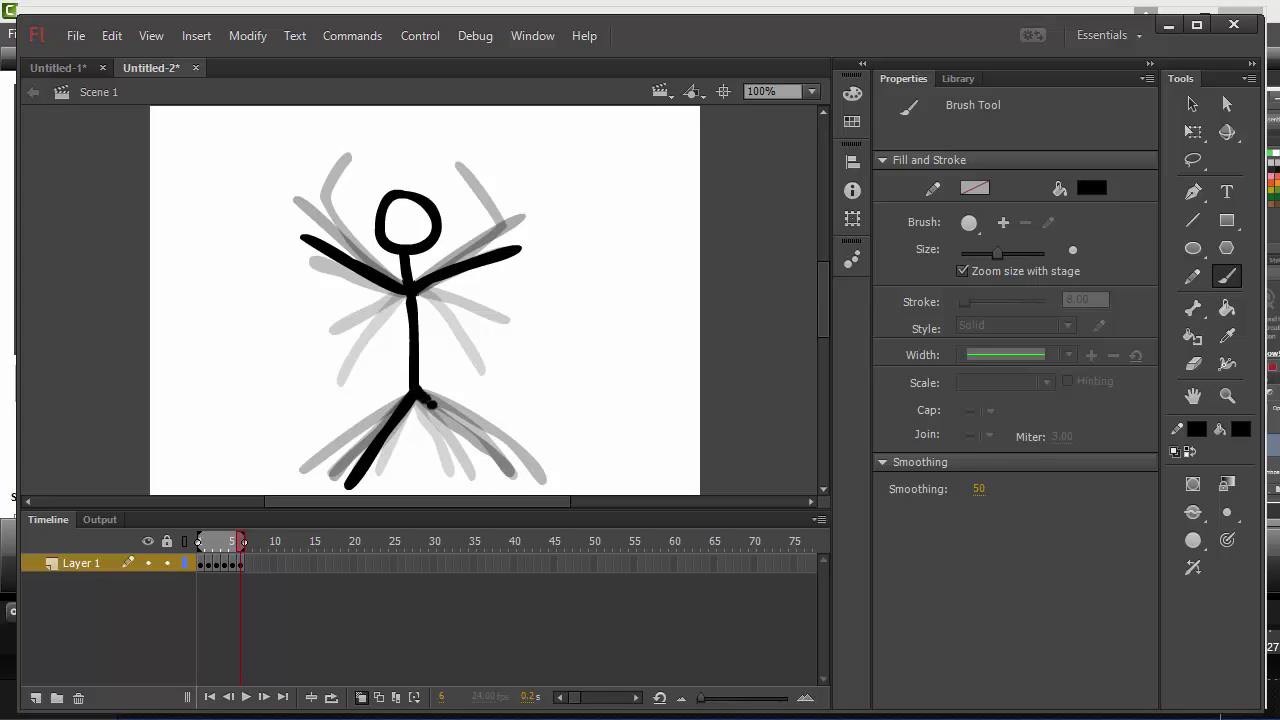
{"action": "left_click_drag", "start_coordinate": [431, 404], "coordinate": [496, 487]}
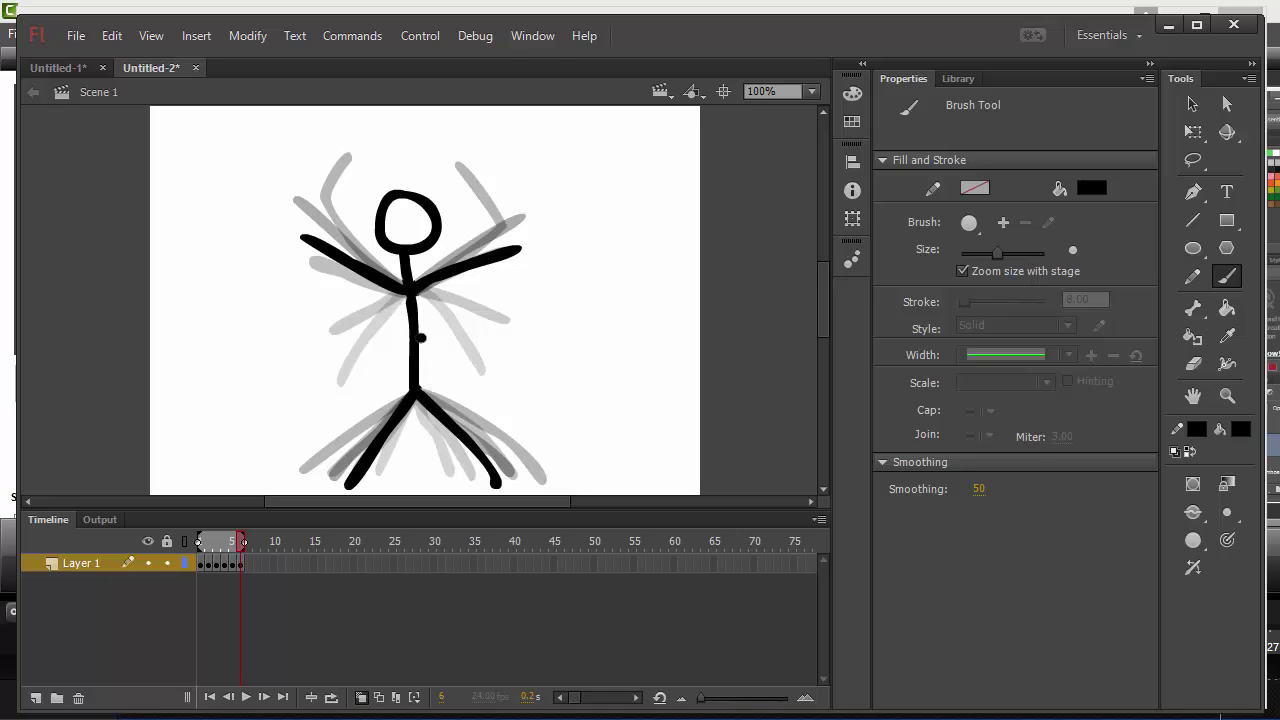
- Add a keyframe at frame 7 and erase the figure's arms and legs from the copied pose
{"action": "key", "text": "F6"}
{"action": "key", "text": "e"}
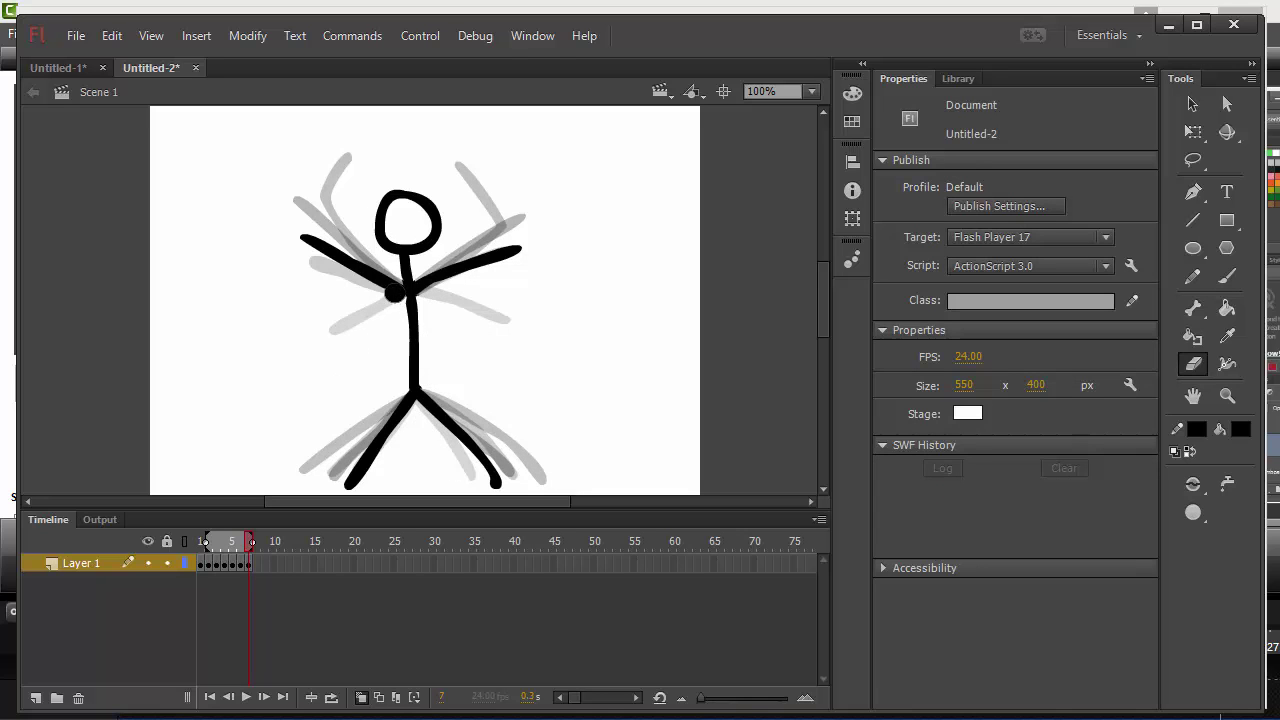
{"action": "mouse_move", "coordinate": [391, 288]}
{"action": "left_mouse_down"}
{"action": "mouse_move", "coordinate": [370, 262]}
{"action": "mouse_move", "coordinate": [354, 264]}
{"action": "mouse_move", "coordinate": [364, 288]}
{"action": "mouse_move", "coordinate": [296, 229]}
{"action": "left_mouse_up"}
{"action": "mouse_move", "coordinate": [423, 286]}
{"action": "left_mouse_down"}
{"action": "mouse_move", "coordinate": [461, 258]}
{"action": "mouse_move", "coordinate": [484, 267]}
{"action": "mouse_move", "coordinate": [516, 242]}
{"action": "mouse_move", "coordinate": [500, 280]}
{"action": "left_mouse_up"}
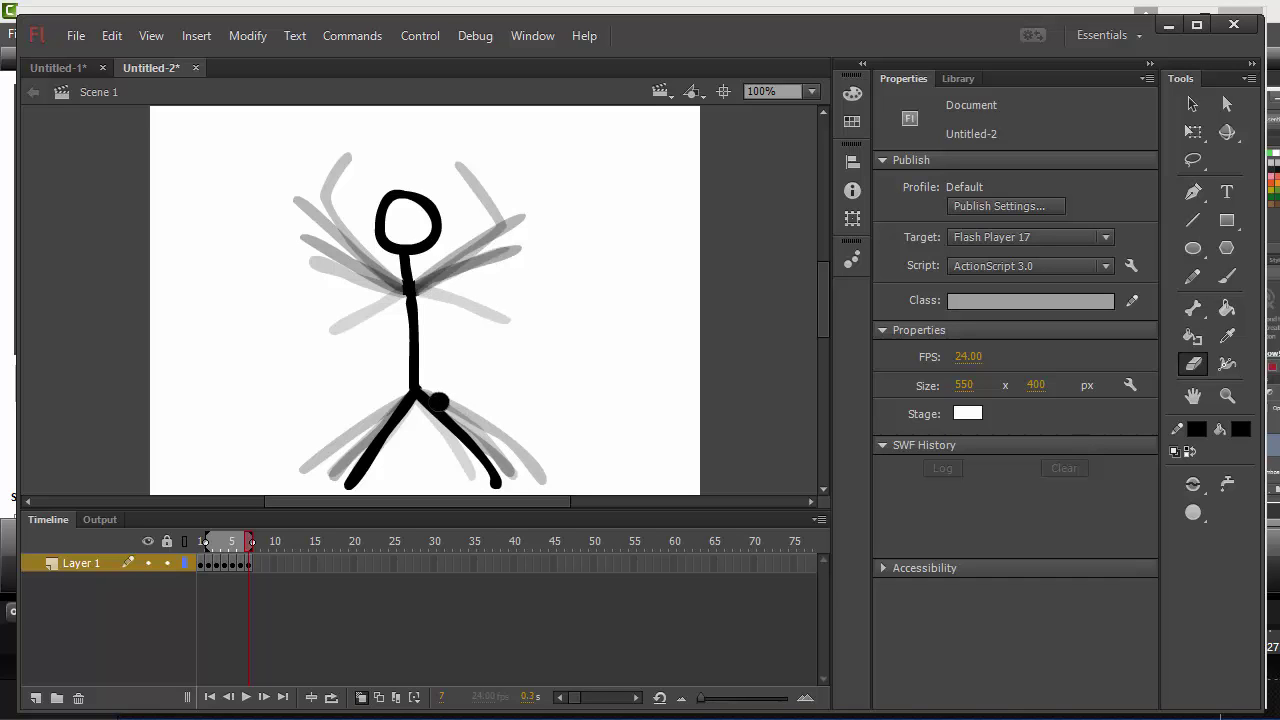
{"action": "mouse_move", "coordinate": [439, 401]}
{"action": "left_mouse_down"}
{"action": "mouse_move", "coordinate": [344, 481]}
{"action": "mouse_move", "coordinate": [472, 406]}
{"action": "mouse_move", "coordinate": [460, 406]}
{"action": "mouse_move", "coordinate": [458, 427]}
{"action": "mouse_move", "coordinate": [508, 426]}
{"action": "mouse_move", "coordinate": [492, 472]}
{"action": "left_mouse_up"}
- Paint frame 7's arms sloping below horizontal, with the legs slightly closer together than in frame 6
{"action": "key", "text": "b"}
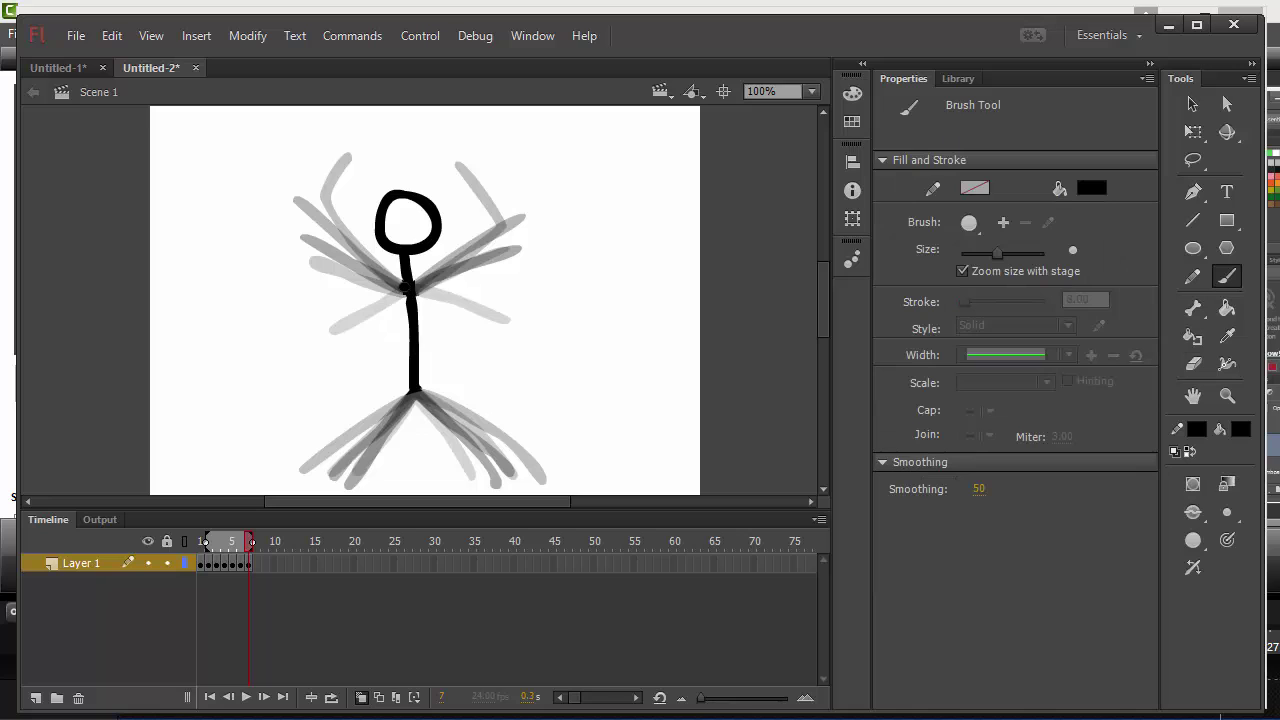
{"action": "mouse_move", "coordinate": [404, 288]}
{"action": "left_mouse_down"}
{"action": "mouse_move", "coordinate": [305, 328]}
{"action": "mouse_move", "coordinate": [460, 302]}
{"action": "mouse_move", "coordinate": [532, 327]}
{"action": "left_mouse_up"}
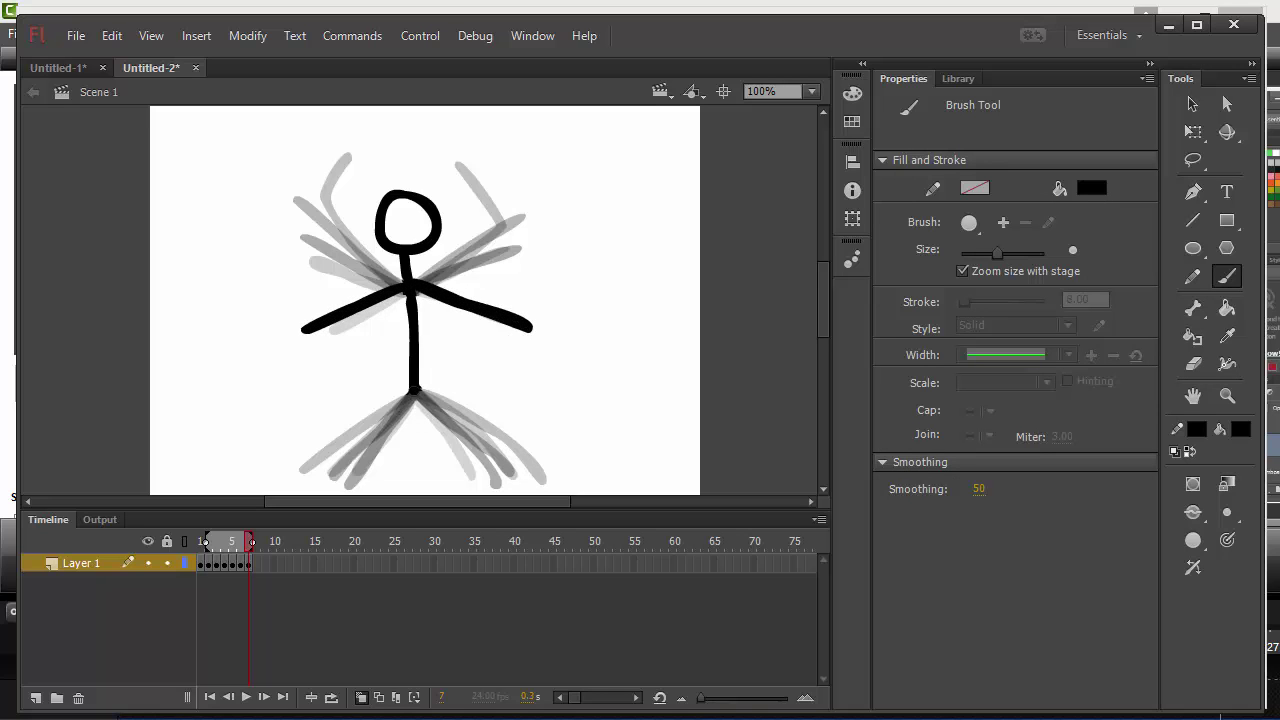
{"action": "left_click_drag", "start_coordinate": [414, 390], "coordinate": [360, 488]}
{"action": "left_click_drag", "start_coordinate": [416, 392], "coordinate": [436, 418]}
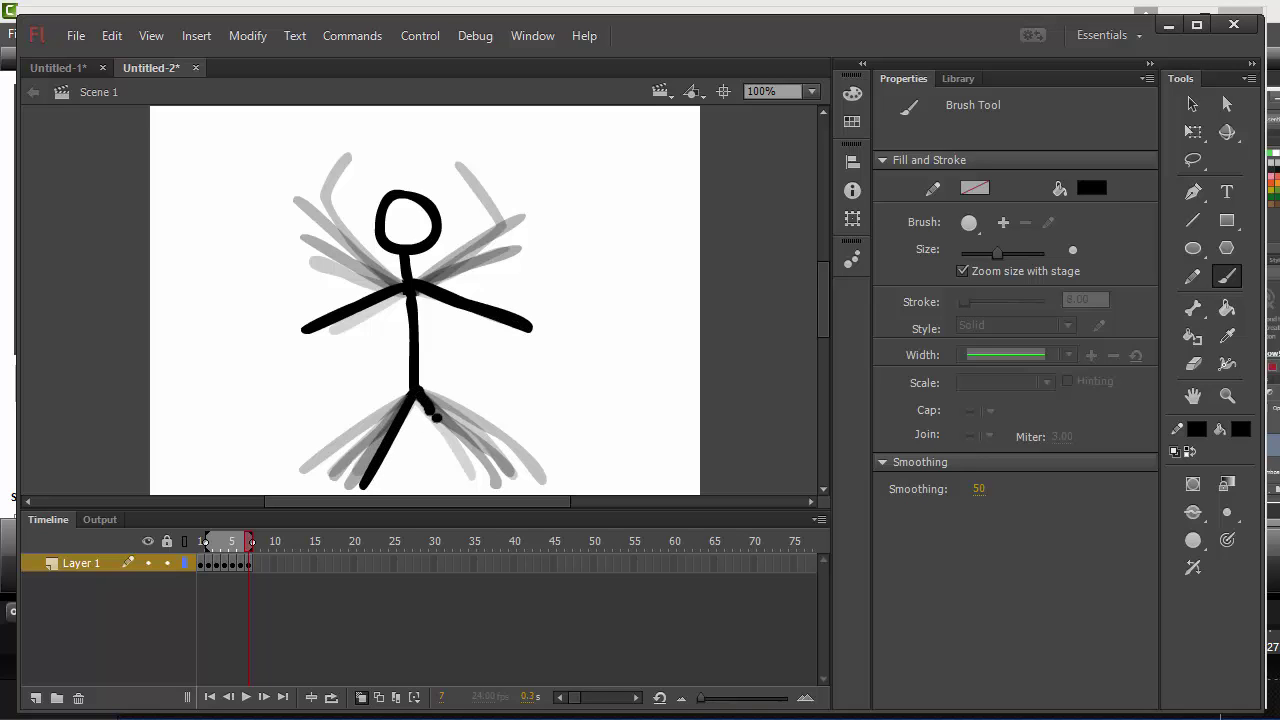
{"action": "left_click_drag", "start_coordinate": [476, 478], "coordinate": [478, 482]}
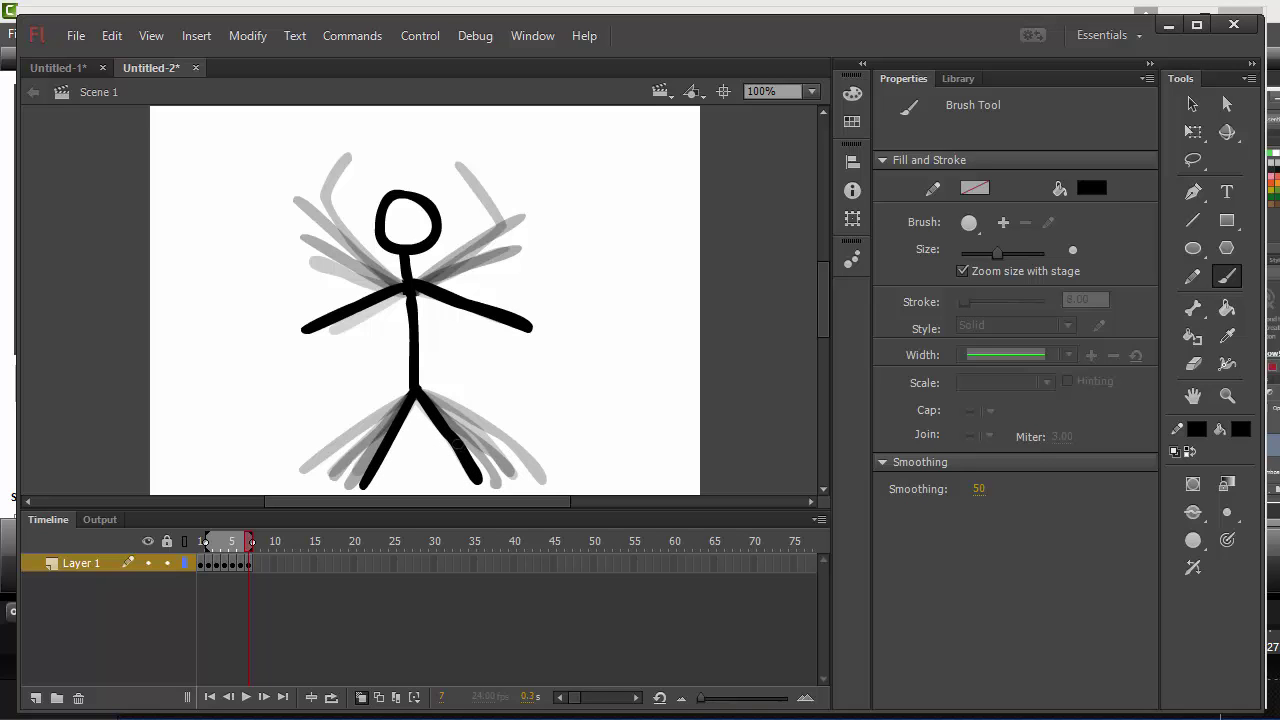
- Add a keyframe at frame 8 and erase the arms and legs copied from frame 7
{"action": "key", "text": "F6"}
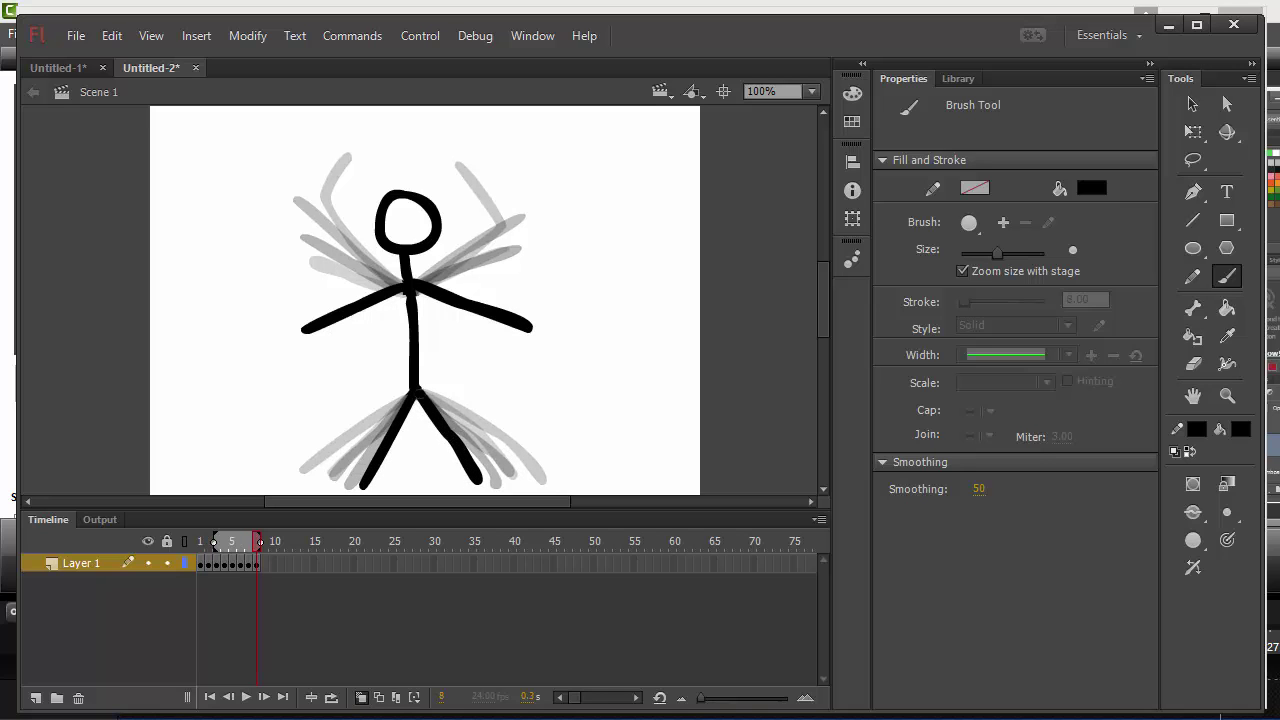
{"action": "key", "text": "e"}
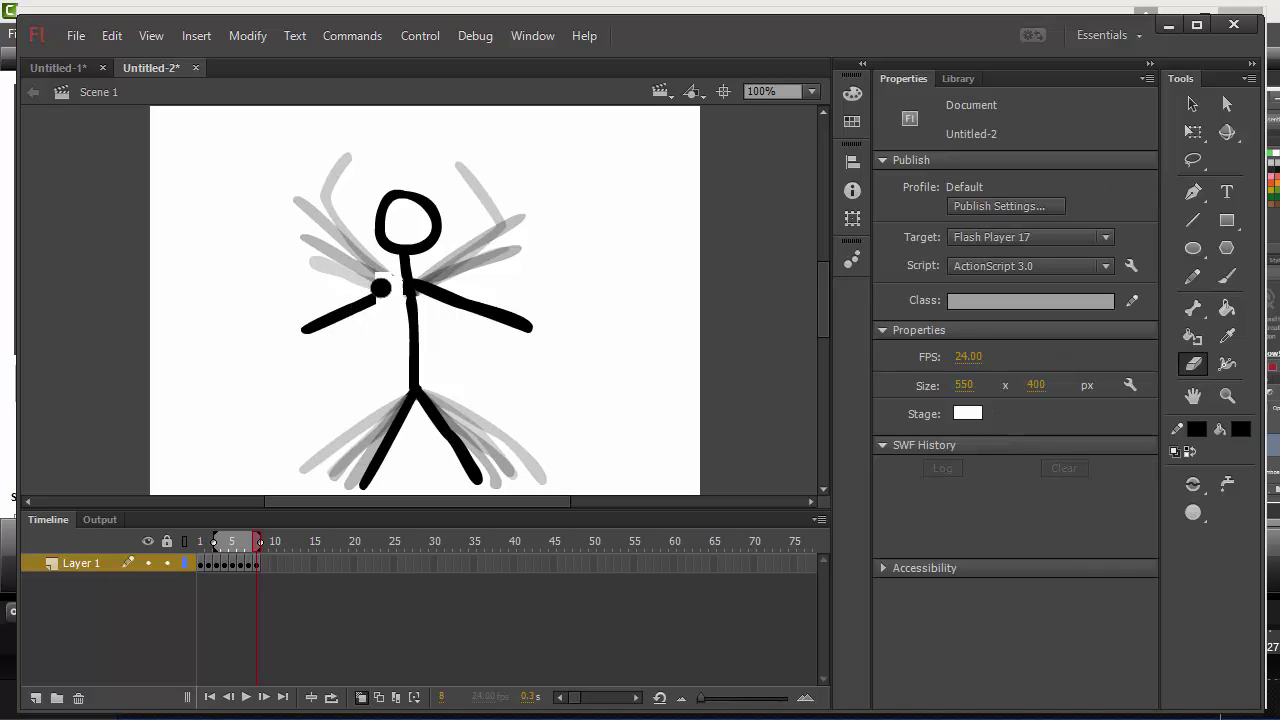
{"action": "mouse_move", "coordinate": [381, 288]}
{"action": "left_mouse_down"}
{"action": "mouse_move", "coordinate": [348, 327]}
{"action": "mouse_move", "coordinate": [330, 327]}
{"action": "mouse_move", "coordinate": [337, 308]}
{"action": "mouse_move", "coordinate": [303, 324]}
{"action": "left_mouse_up"}
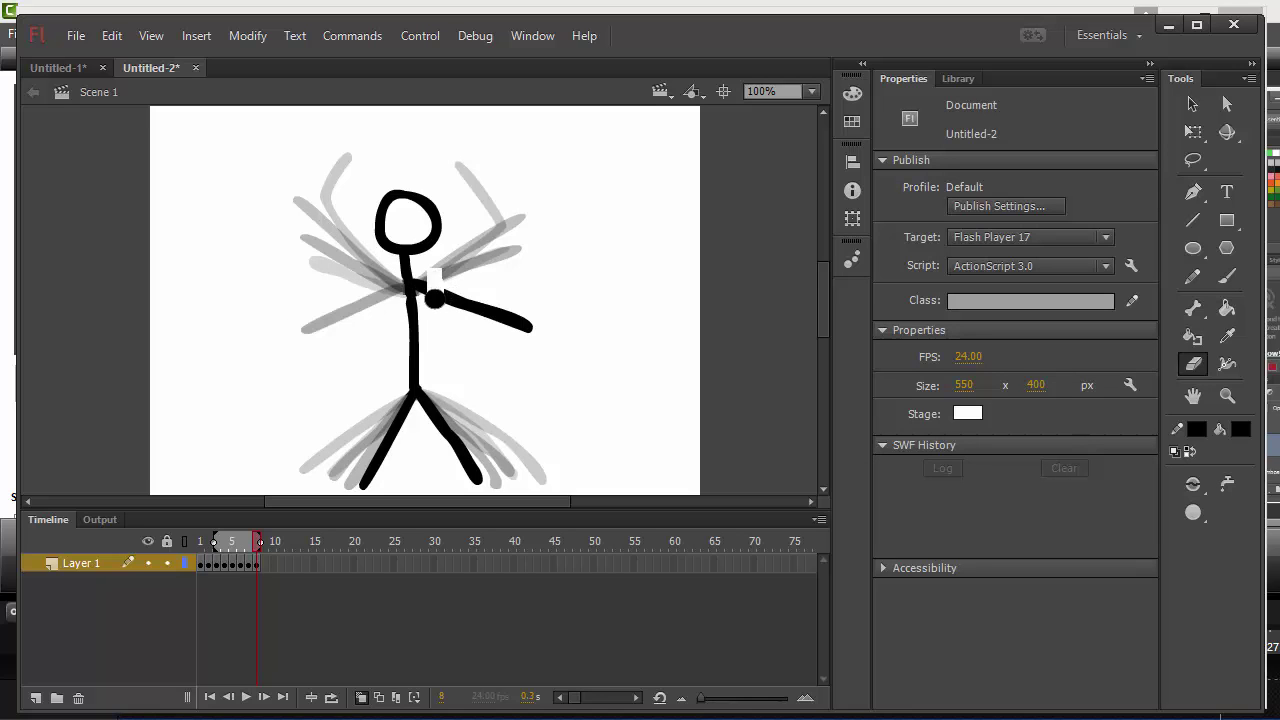
{"action": "mouse_move", "coordinate": [434, 298]}
{"action": "left_mouse_down"}
{"action": "mouse_move", "coordinate": [468, 300]}
{"action": "mouse_move", "coordinate": [509, 326]}
{"action": "left_mouse_up"}
{"action": "mouse_move", "coordinate": [443, 416]}
{"action": "left_mouse_down"}
{"action": "mouse_move", "coordinate": [408, 399]}
{"action": "mouse_move", "coordinate": [452, 405]}
{"action": "mouse_move", "coordinate": [365, 440]}
{"action": "mouse_move", "coordinate": [382, 472]}
{"action": "mouse_move", "coordinate": [391, 466]}
{"action": "mouse_move", "coordinate": [361, 468]}
{"action": "mouse_move", "coordinate": [470, 427]}
{"action": "mouse_move", "coordinate": [453, 424]}
{"action": "mouse_move", "coordinate": [432, 447]}
{"action": "mouse_move", "coordinate": [487, 438]}
{"action": "mouse_move", "coordinate": [472, 470]}
{"action": "mouse_move", "coordinate": [514, 463]}
{"action": "left_mouse_up"}
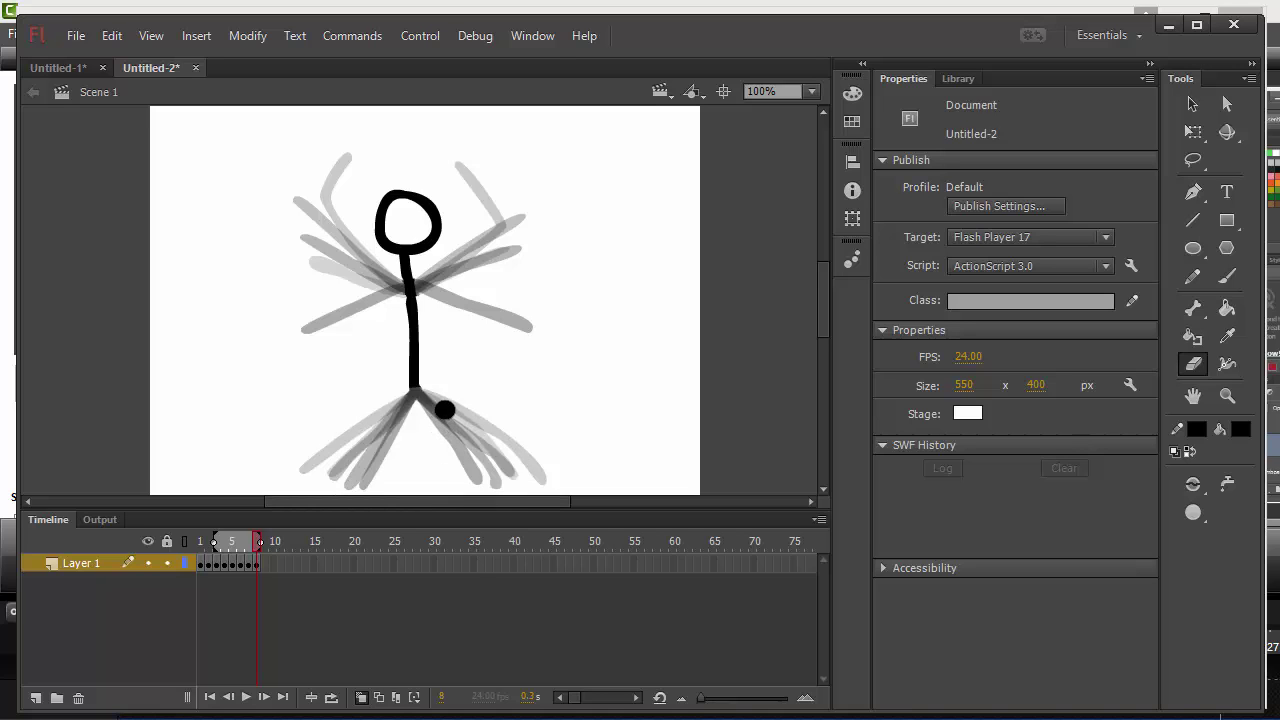
- Paint frame 8's arms hanging steeply downward at the figure's sides and its legs close together
{"action": "key", "text": "b"}
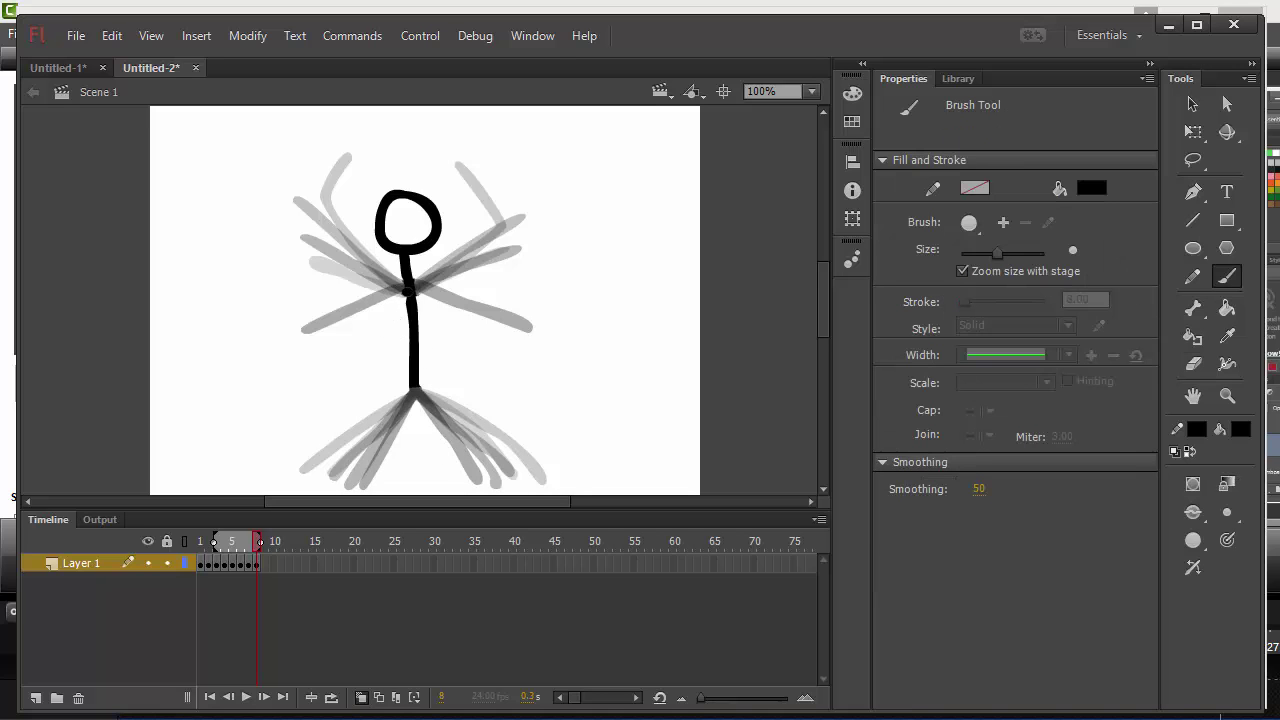
{"action": "left_click_drag", "start_coordinate": [405, 292], "coordinate": [352, 378]}
{"action": "left_click_drag", "start_coordinate": [412, 288], "coordinate": [480, 378]}
{"action": "left_click_drag", "start_coordinate": [410, 400], "coordinate": [385, 496]}
{"action": "left_click_drag", "start_coordinate": [425, 410], "coordinate": [455, 490]}
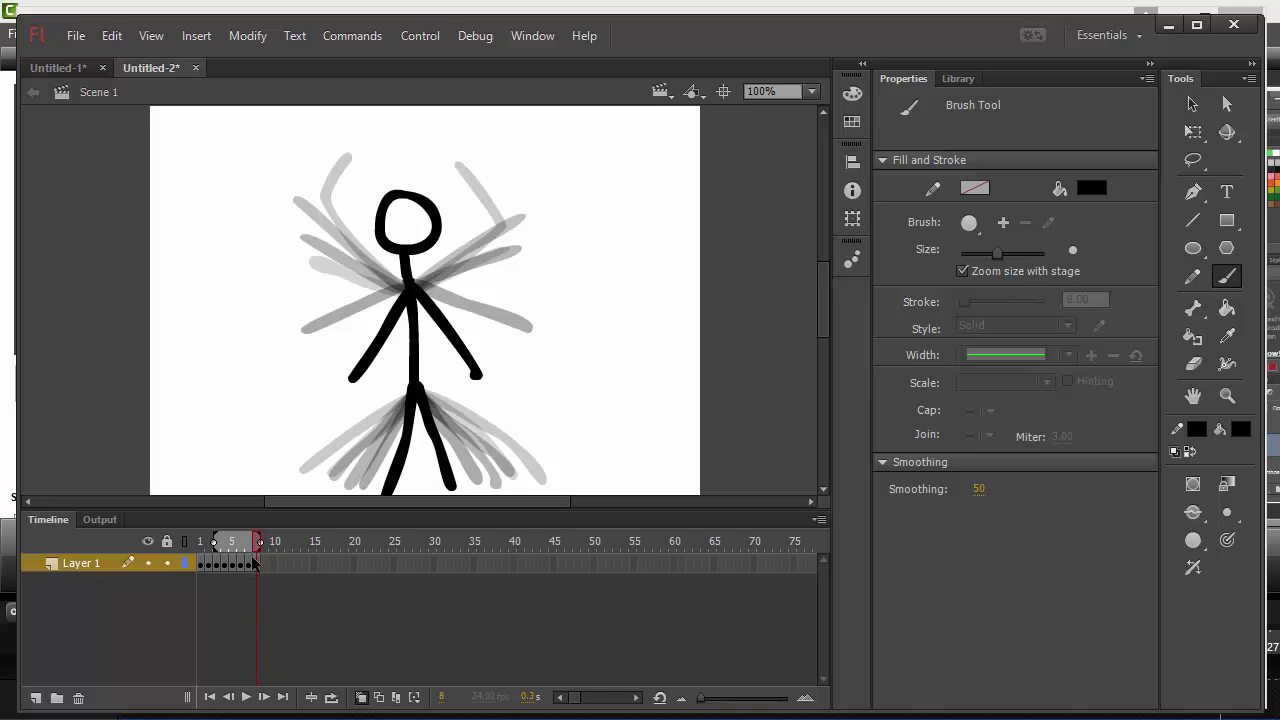
- Turn off onion skinning and scrub through frames 1 to 8 to preview the jumping jack
{"action": "left_click", "coordinate": [362, 698]}
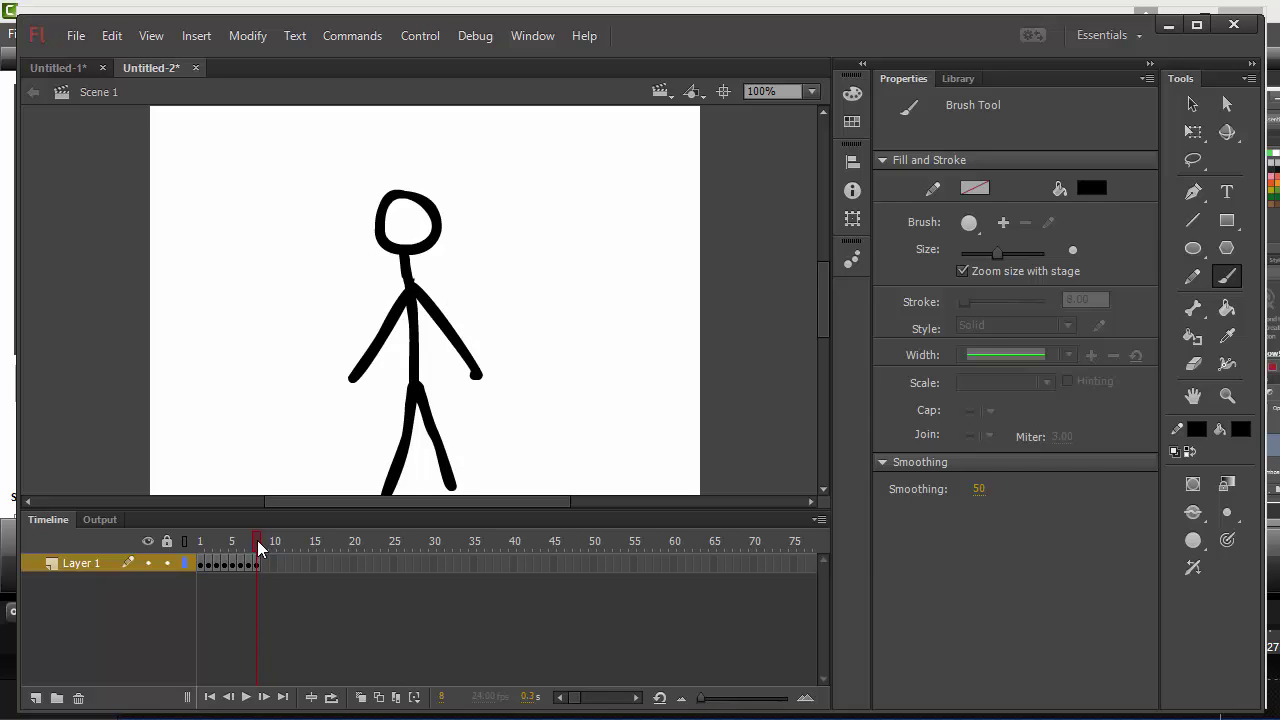
{"action": "left_click_drag", "start_coordinate": [257, 539], "coordinate": [194, 542]}
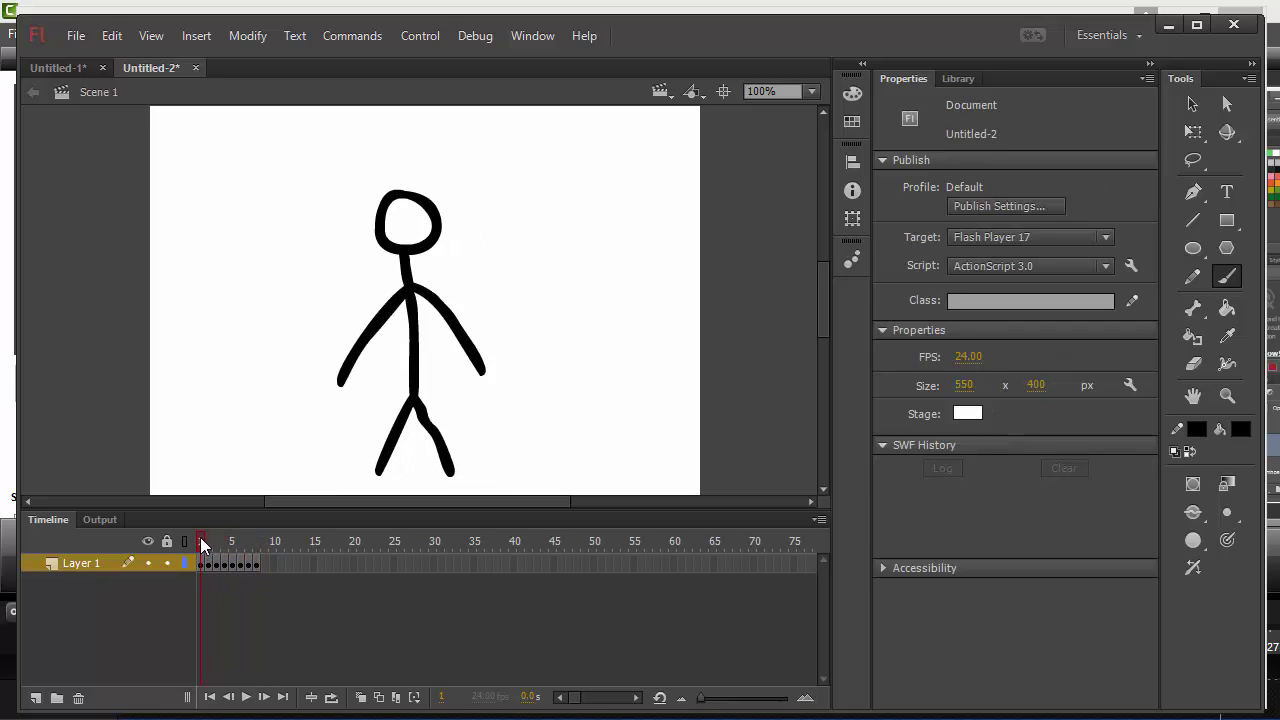
{"action": "left_click_drag", "start_coordinate": [200, 537], "coordinate": [267, 540]}
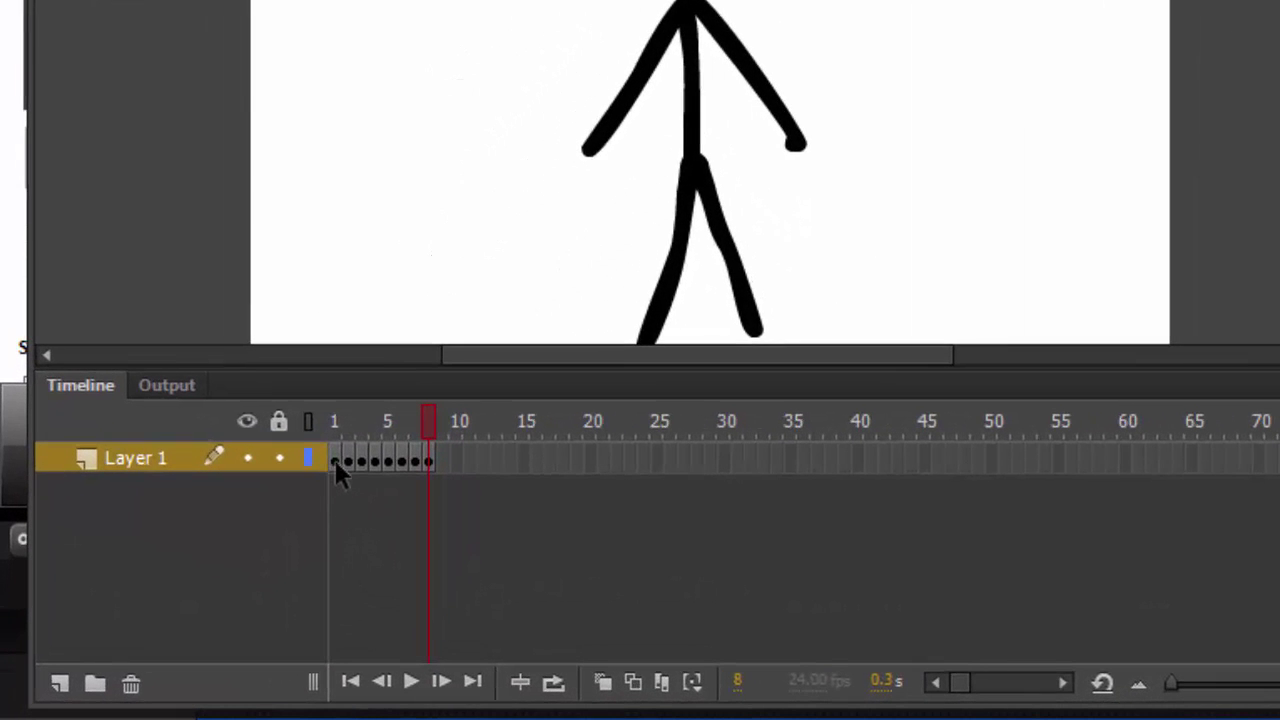
{"action": "left_click_drag", "start_coordinate": [337, 465], "coordinate": [390, 460]}
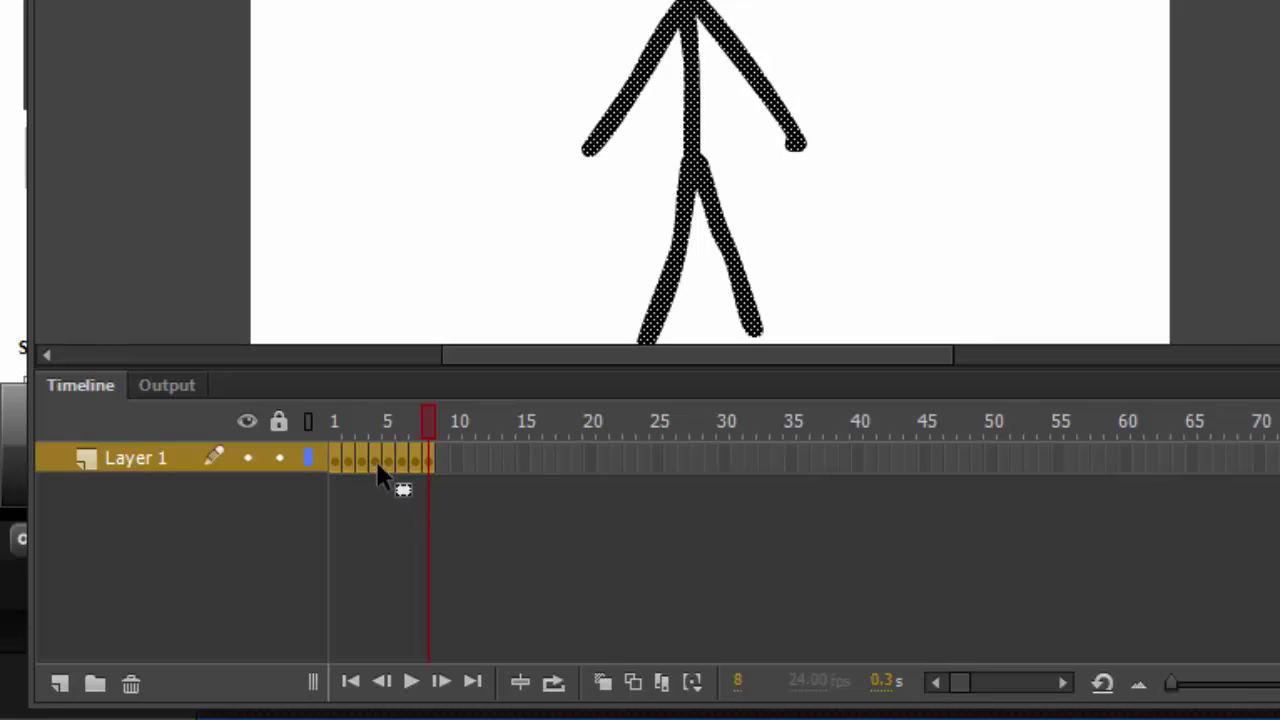
{"action": "left_click", "coordinate": [367, 517]}
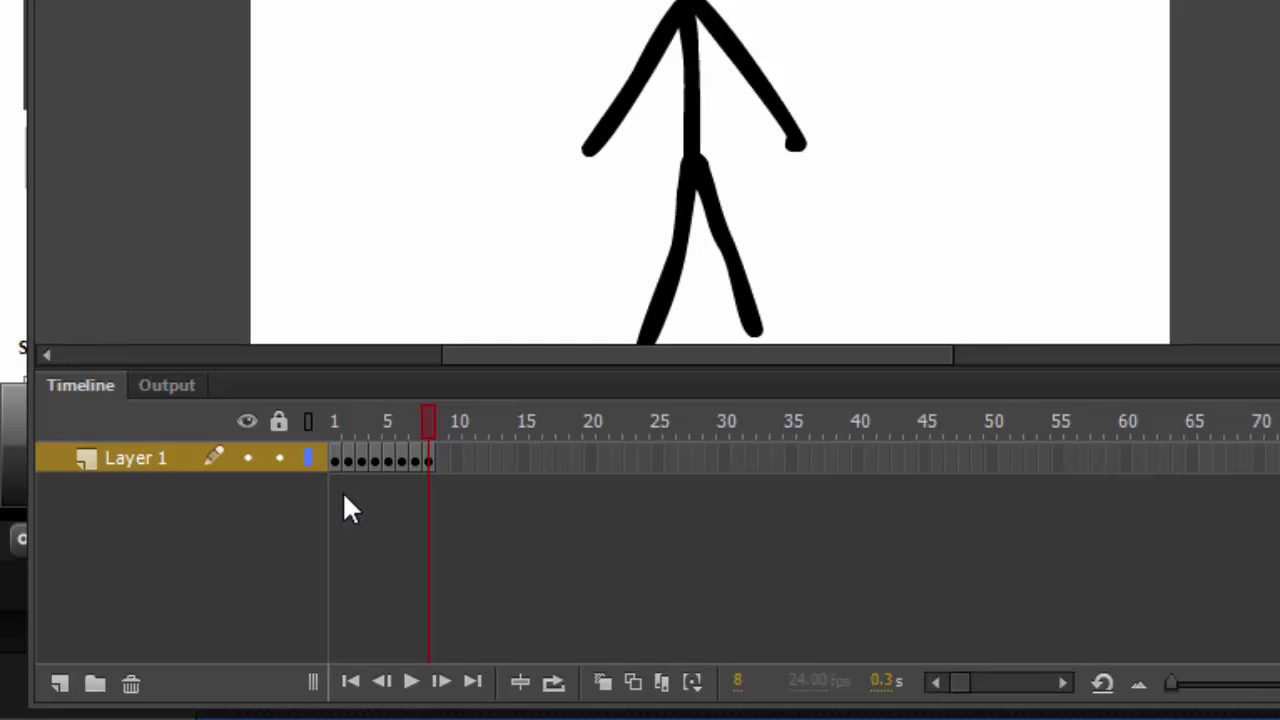
{"action": "left_click_drag", "start_coordinate": [335, 461], "coordinate": [430, 463]}
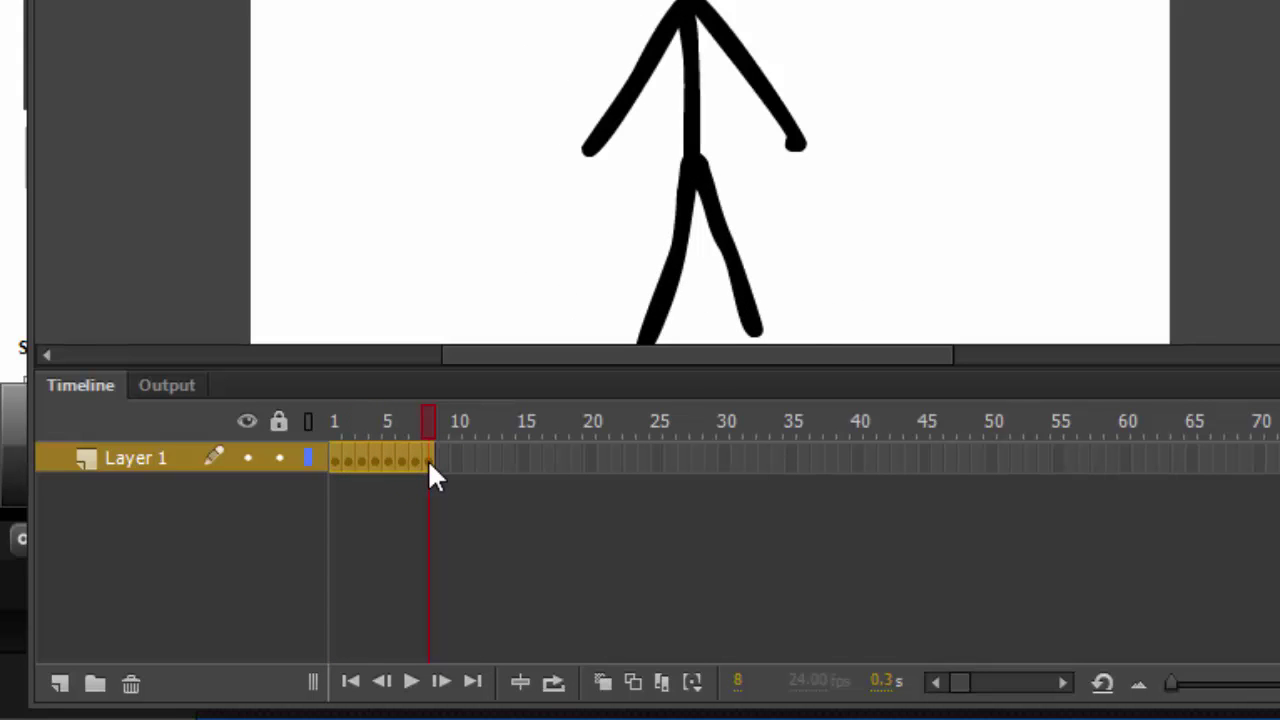
{"action": "left_click", "coordinate": [427, 459]}
{"action": "left_click", "coordinate": [391, 557]}
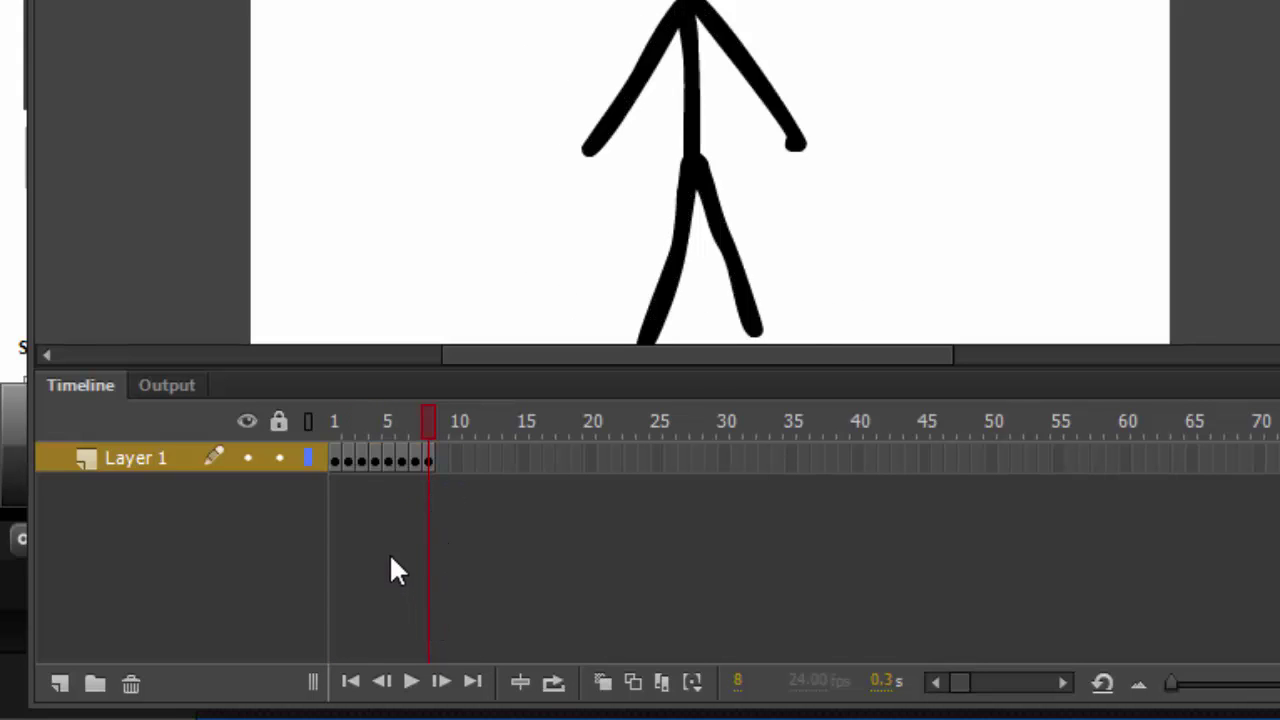
{"action": "left_click", "coordinate": [336, 459]}
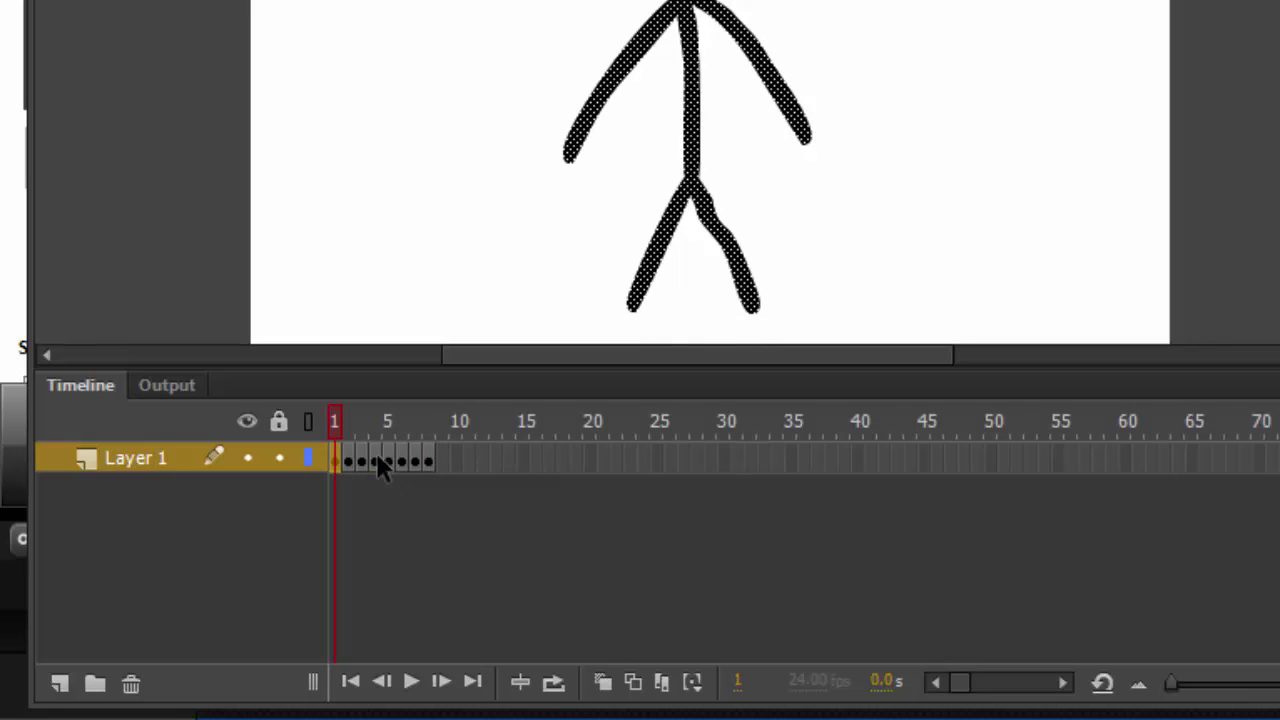
{"action": "left_click", "coordinate": [390, 551]}
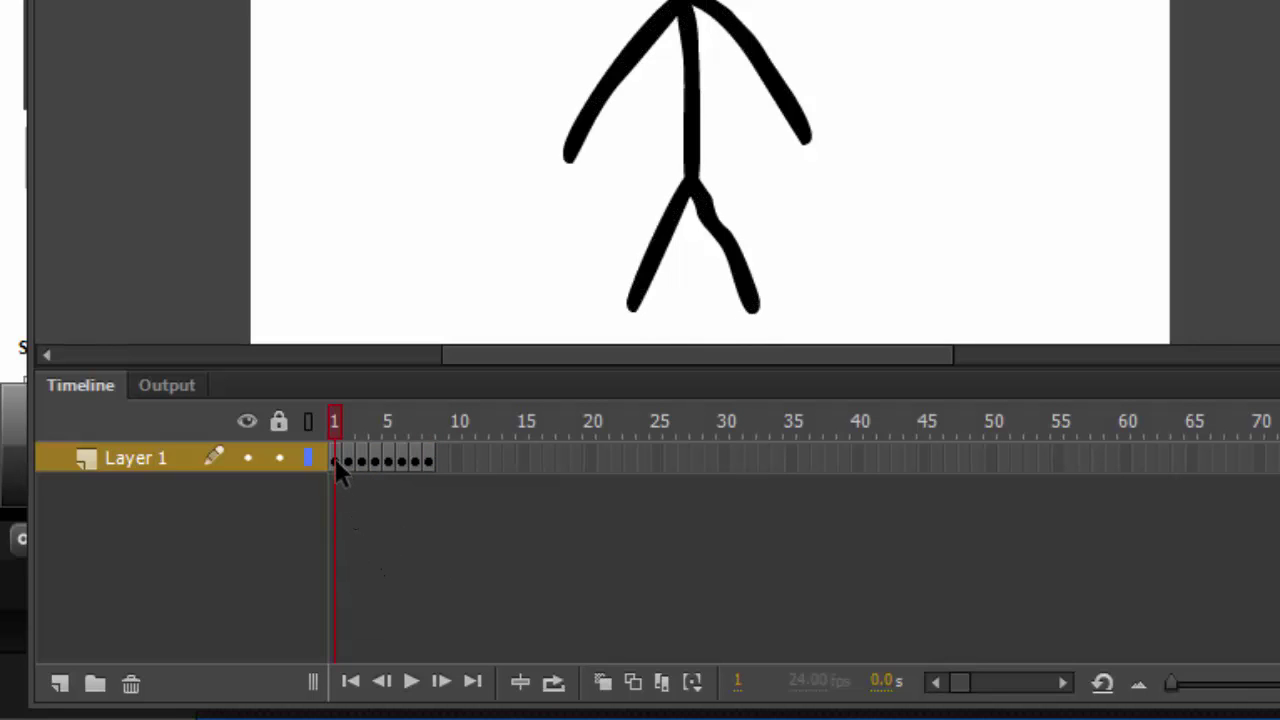
- Copy frames 1 to 8 of Layer 1 and paste them starting at frame 9
{"action": "left_click_drag", "start_coordinate": [337, 462], "coordinate": [427, 454]}
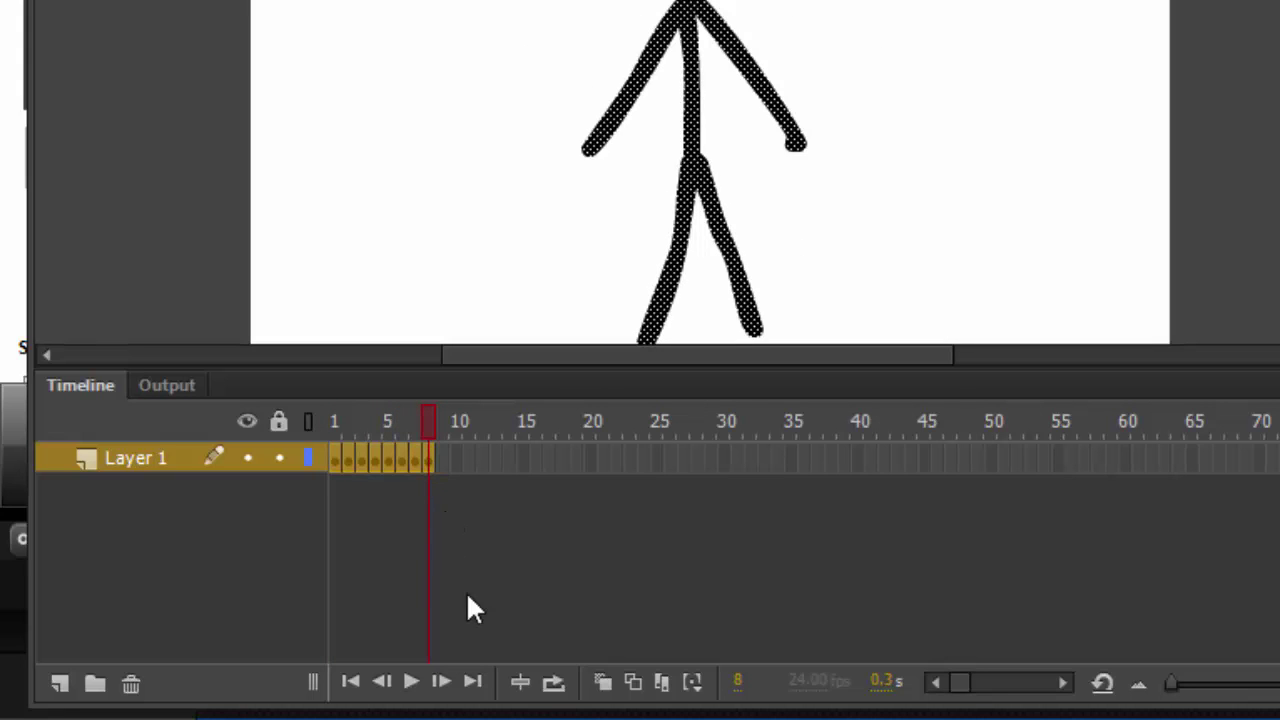
{"action": "right_click", "coordinate": [397, 478]}
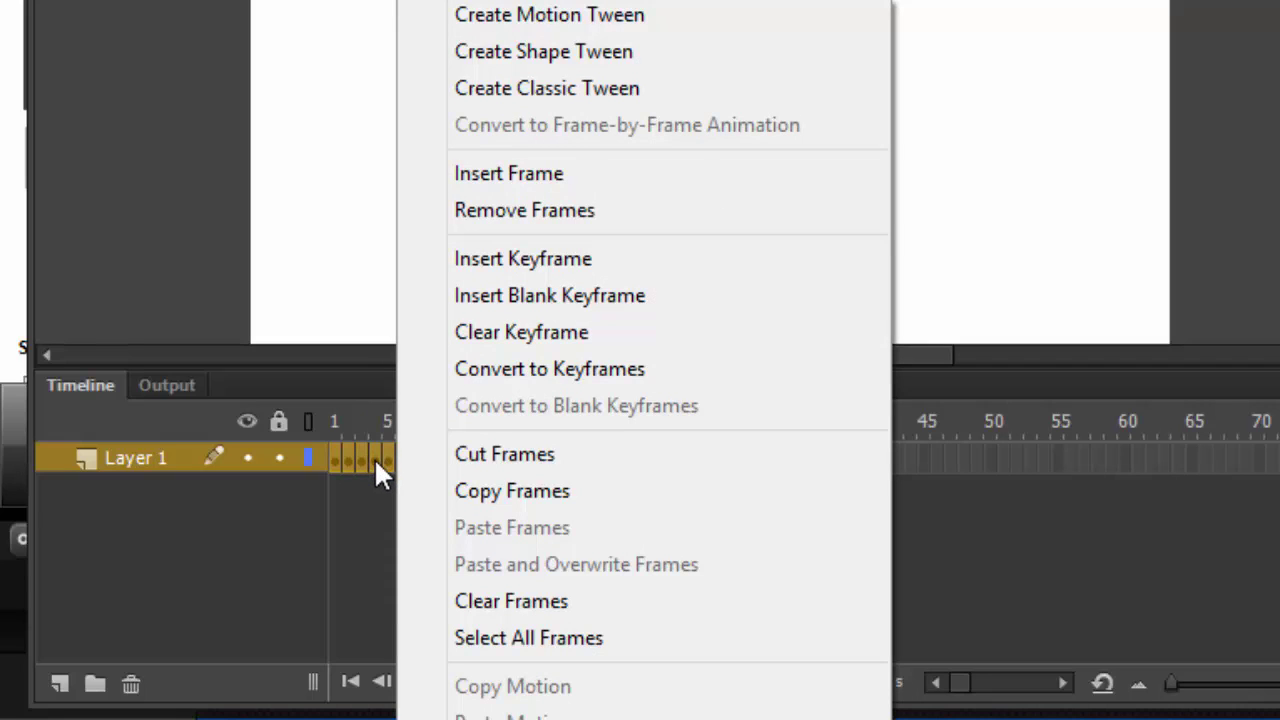
{"action": "left_click", "coordinate": [510, 500]}
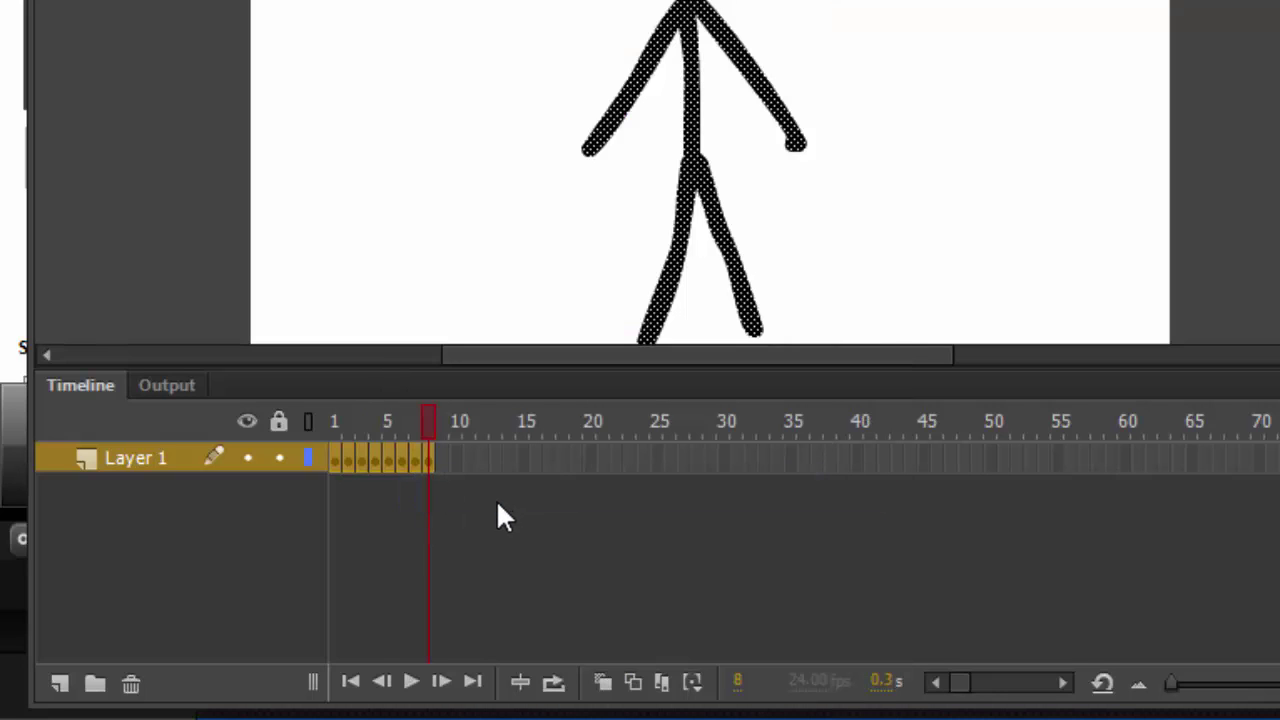
{"action": "left_click", "coordinate": [442, 459]}
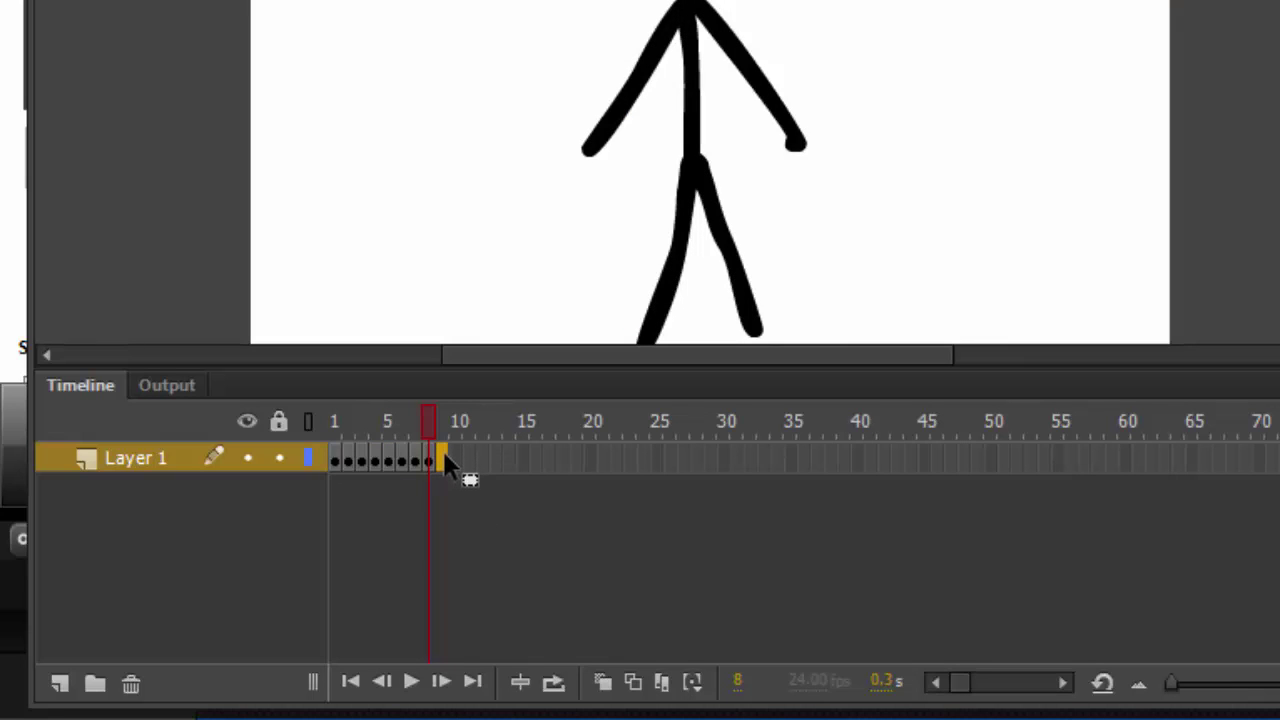
{"action": "right_click", "coordinate": [444, 456]}
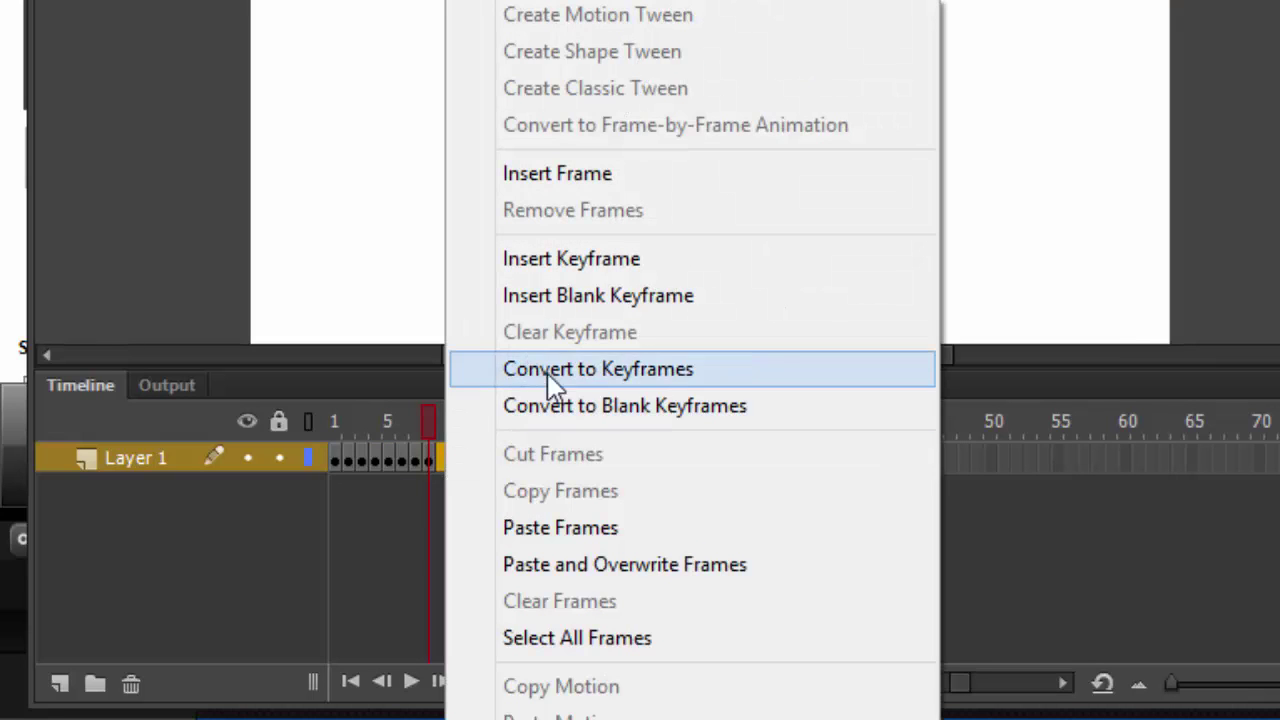
{"action": "left_click", "coordinate": [569, 529]}
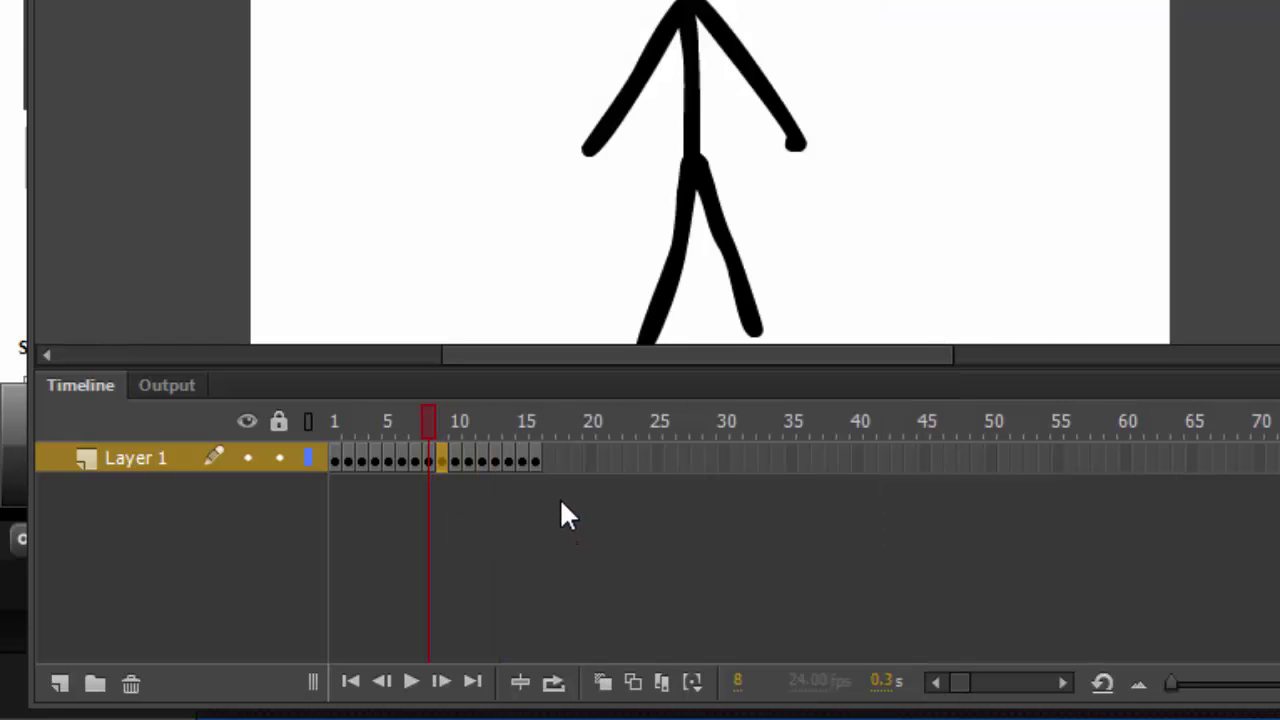
- Paste the copied eight-frame cycle three more times on Layer 1, starting at frames 17, 25 and 33
{"action": "left_click", "coordinate": [545, 461]}
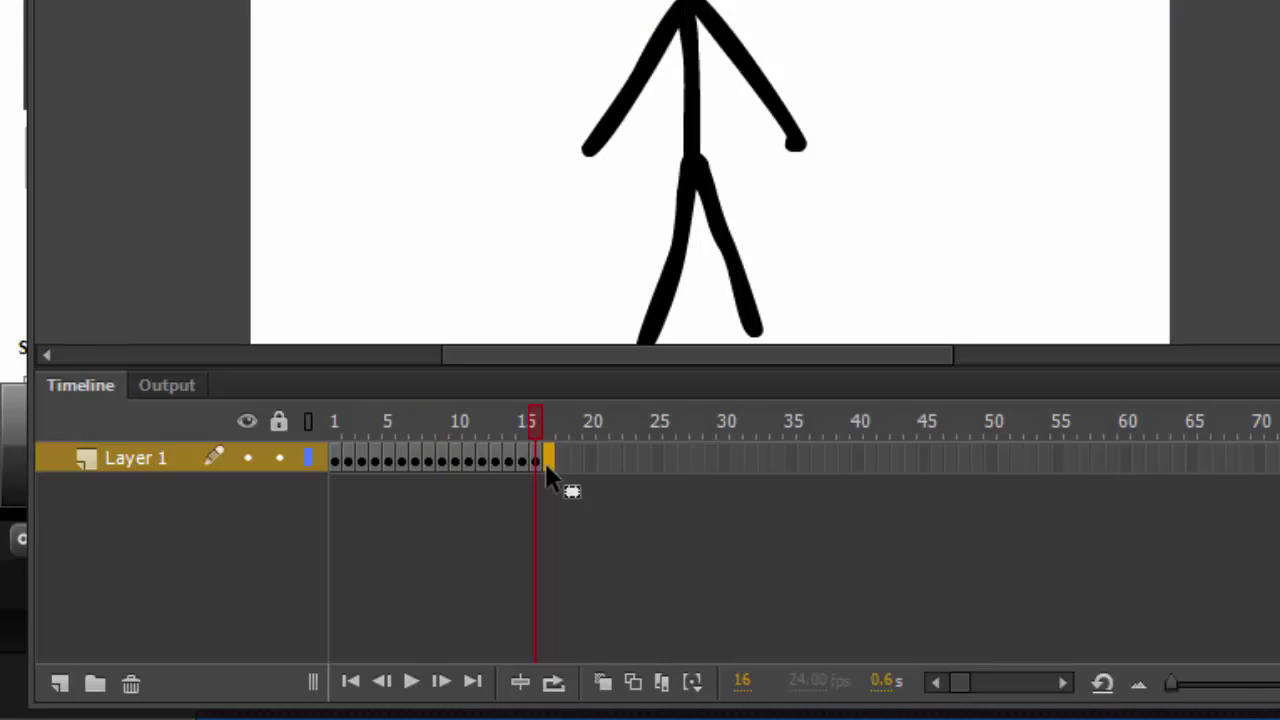
{"action": "right_click", "coordinate": [549, 476]}
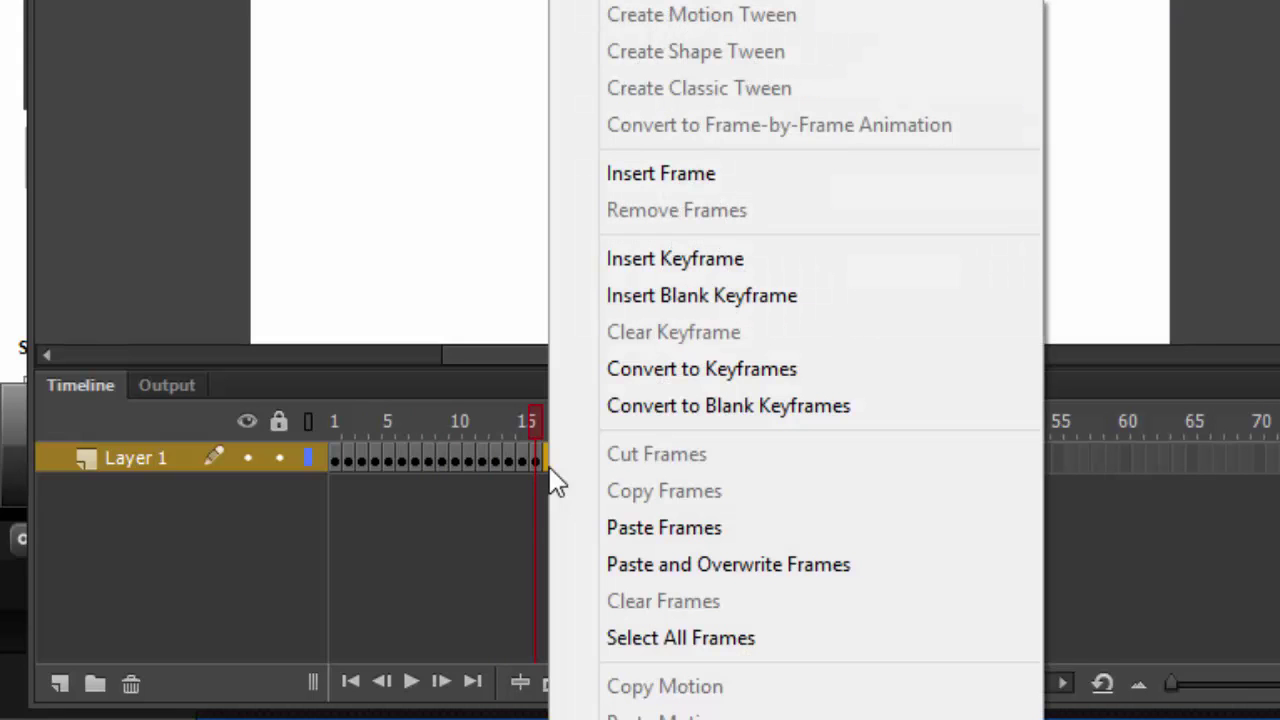
{"action": "left_click", "coordinate": [620, 530]}
{"action": "left_click", "coordinate": [654, 463]}
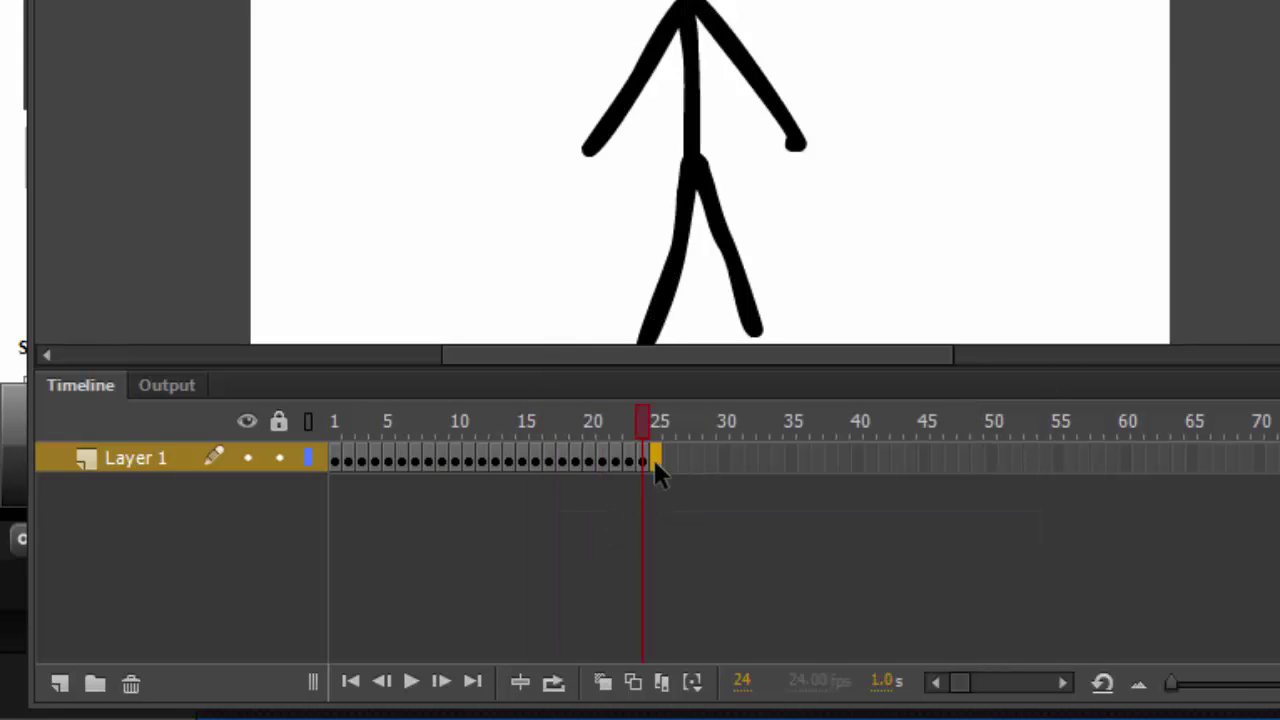
{"action": "right_click", "coordinate": [663, 480]}
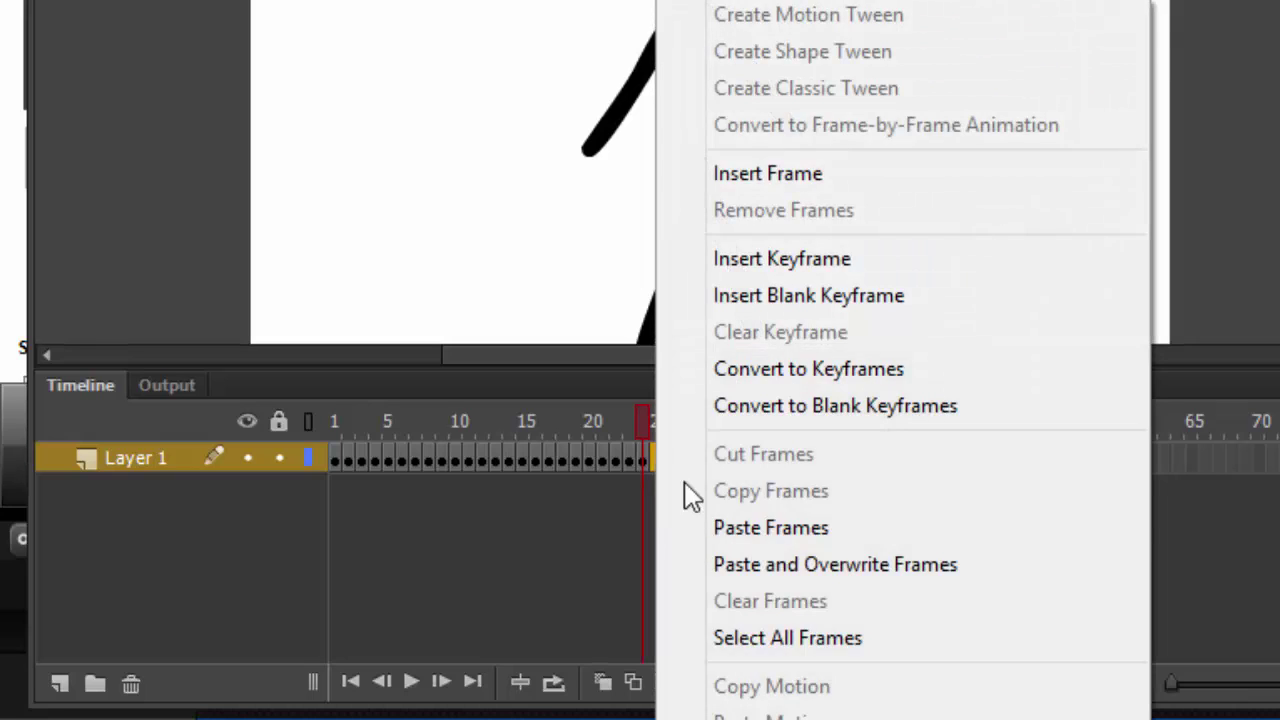
{"action": "left_click", "coordinate": [738, 533]}
{"action": "left_click", "coordinate": [760, 466]}
{"action": "right_click", "coordinate": [760, 468]}
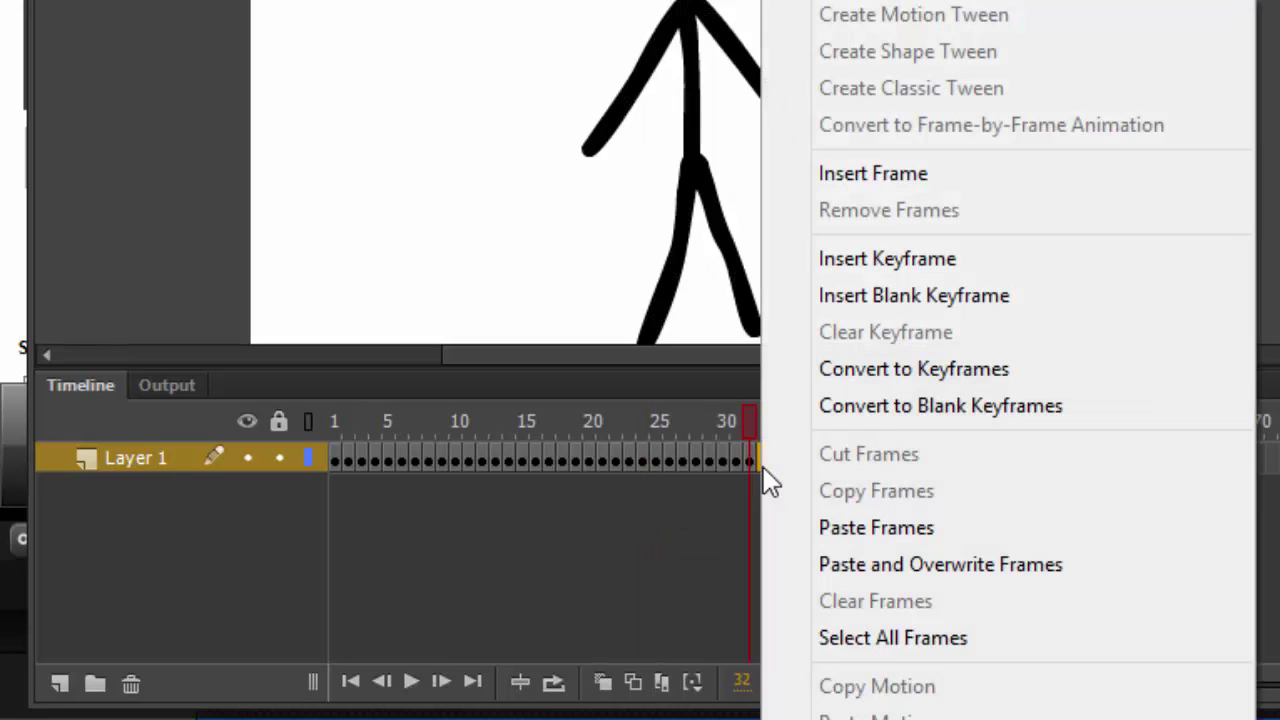
{"action": "left_click", "coordinate": [860, 530]}
- Extend the animation by pasting the copied cycle at frames 41, 49, 57 and 65 of Layer 1
{"action": "left_click", "coordinate": [865, 462]}
{"action": "right_click", "coordinate": [868, 470]}
{"action": "left_click", "coordinate": [972, 530]}
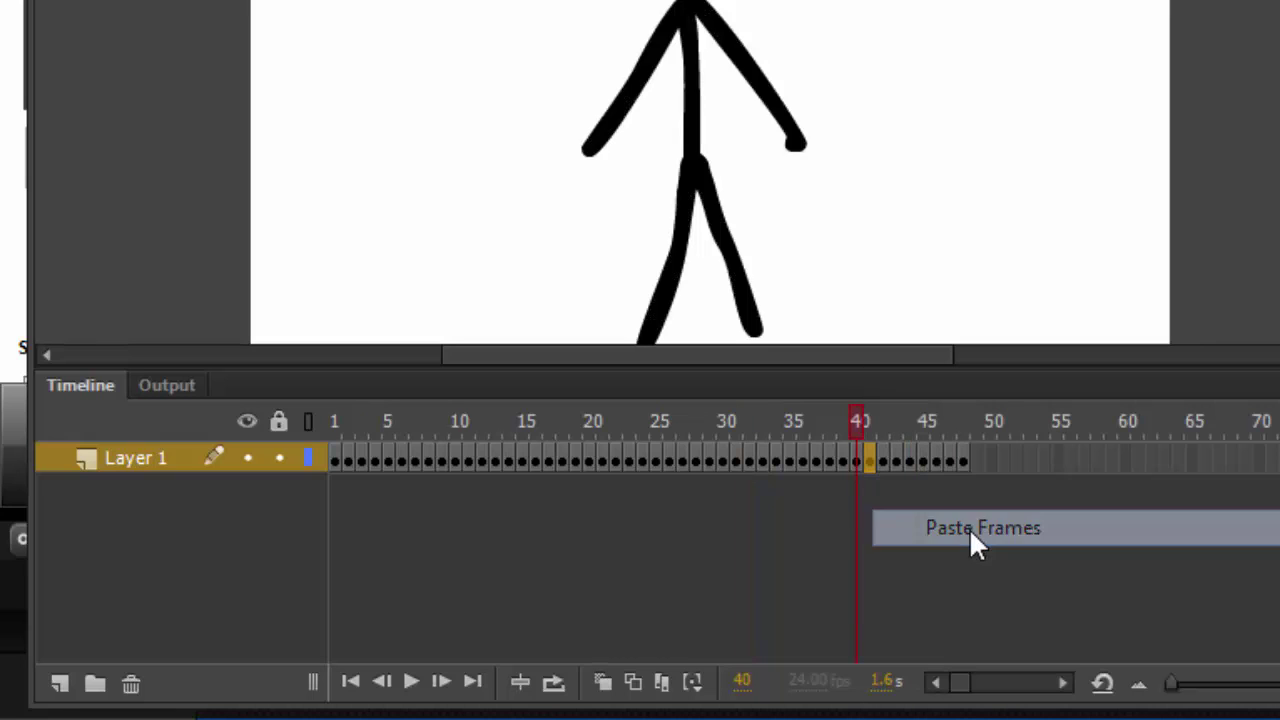
{"action": "left_click", "coordinate": [966, 462]}
{"action": "right_click", "coordinate": [975, 466]}
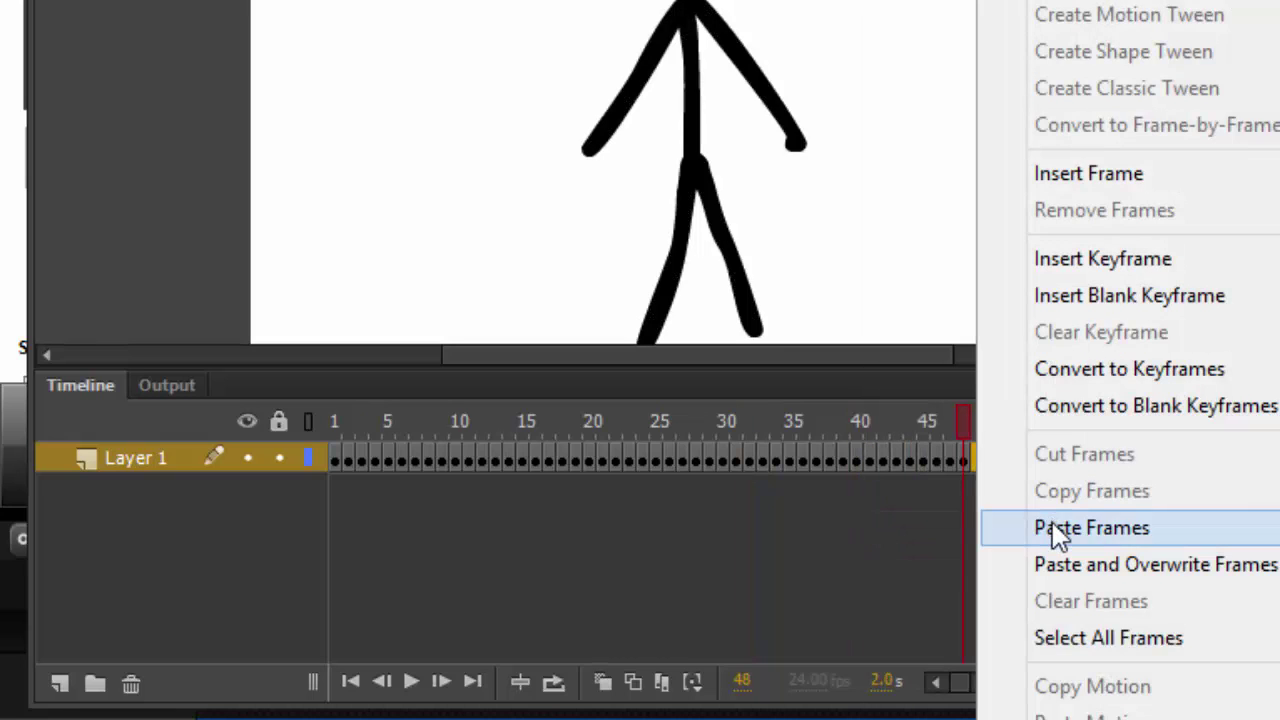
{"action": "left_click", "coordinate": [1058, 530]}
{"action": "left_click", "coordinate": [1080, 460]}
{"action": "right_click", "coordinate": [1084, 462]}
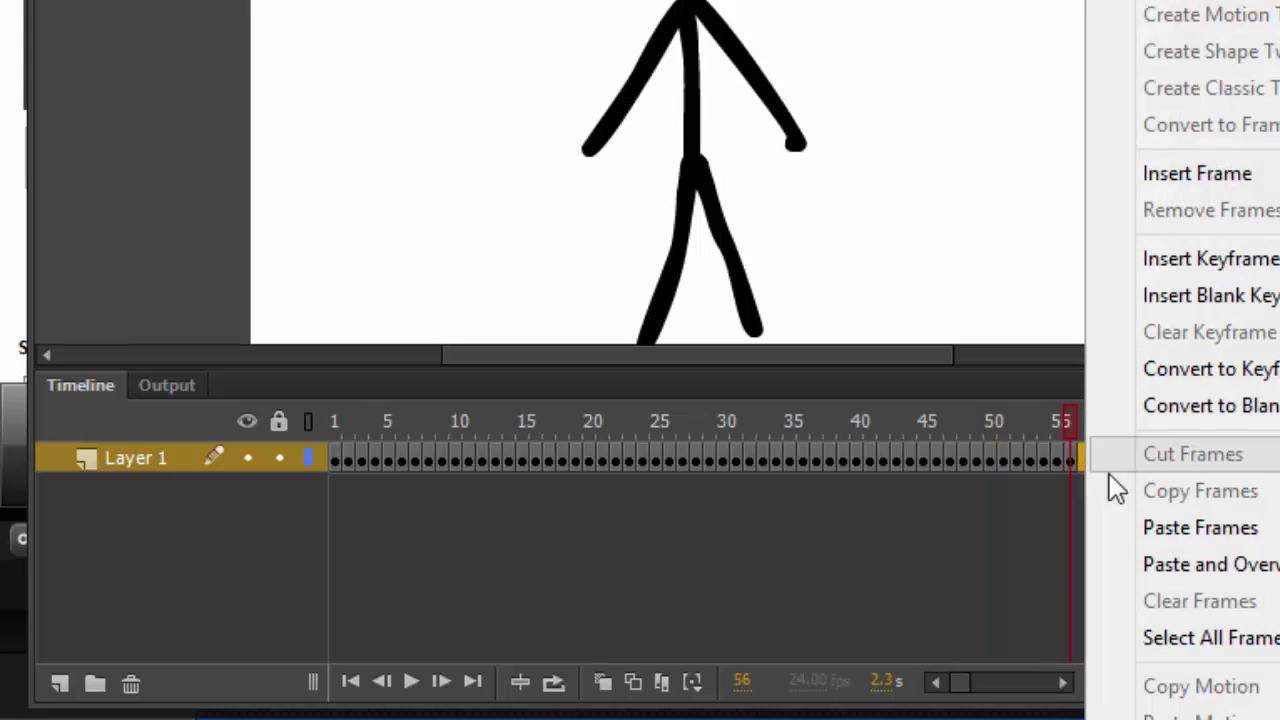
{"action": "left_click", "coordinate": [1150, 530]}
{"action": "left_click", "coordinate": [1190, 460]}
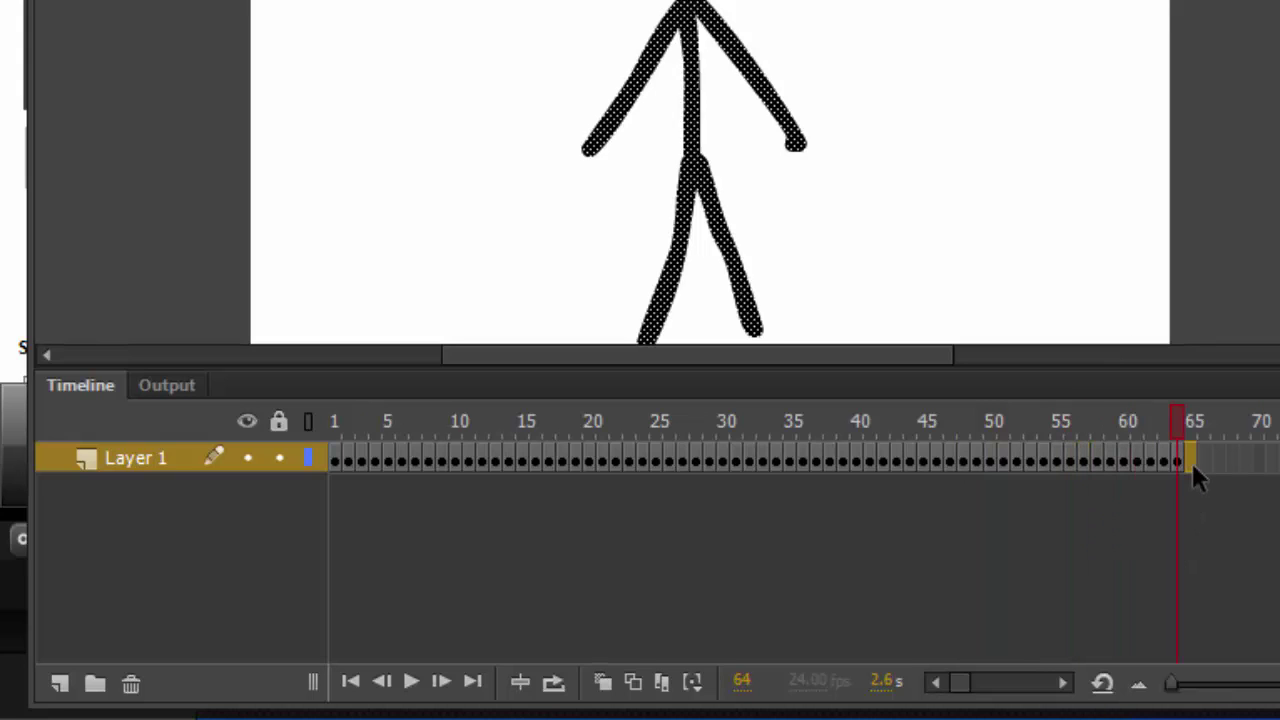
{"action": "right_click", "coordinate": [1191, 461]}
{"action": "left_click", "coordinate": [1230, 527]}
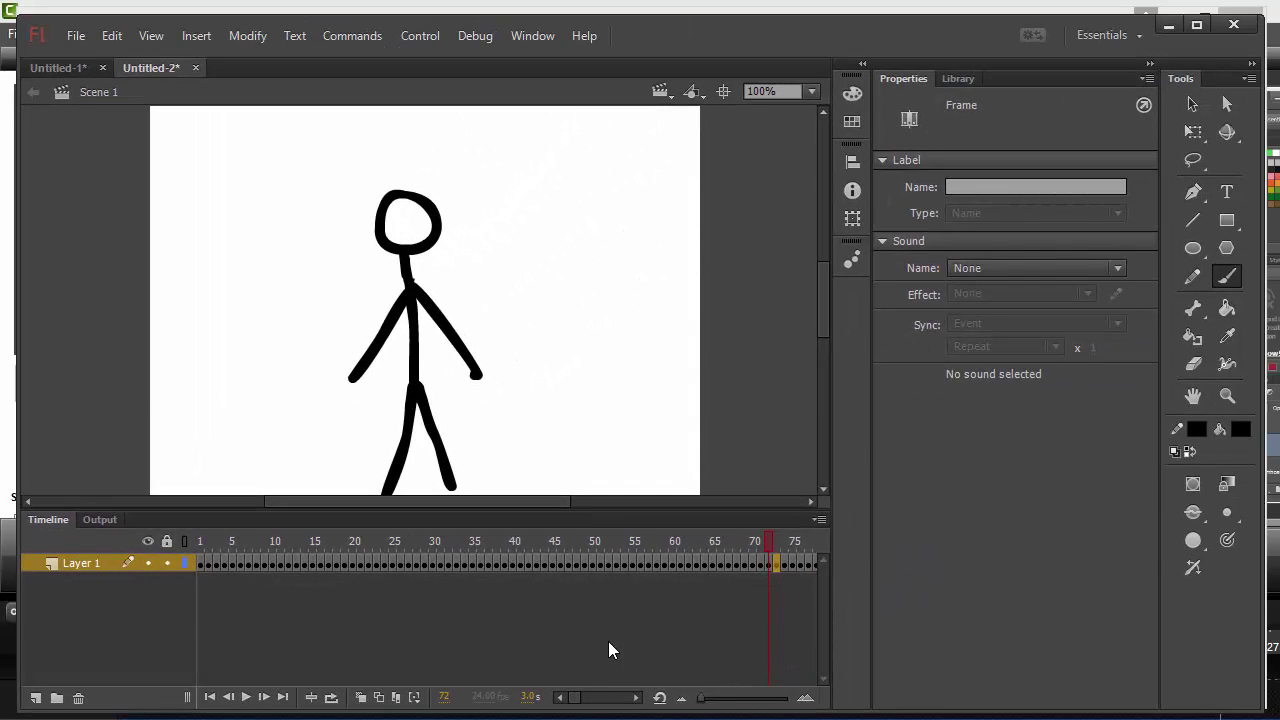
- Resize the program window to show more of the timeline and paste the copied cycle at frame 81 of Layer 1
{"action": "left_click", "coordinate": [790, 610]}
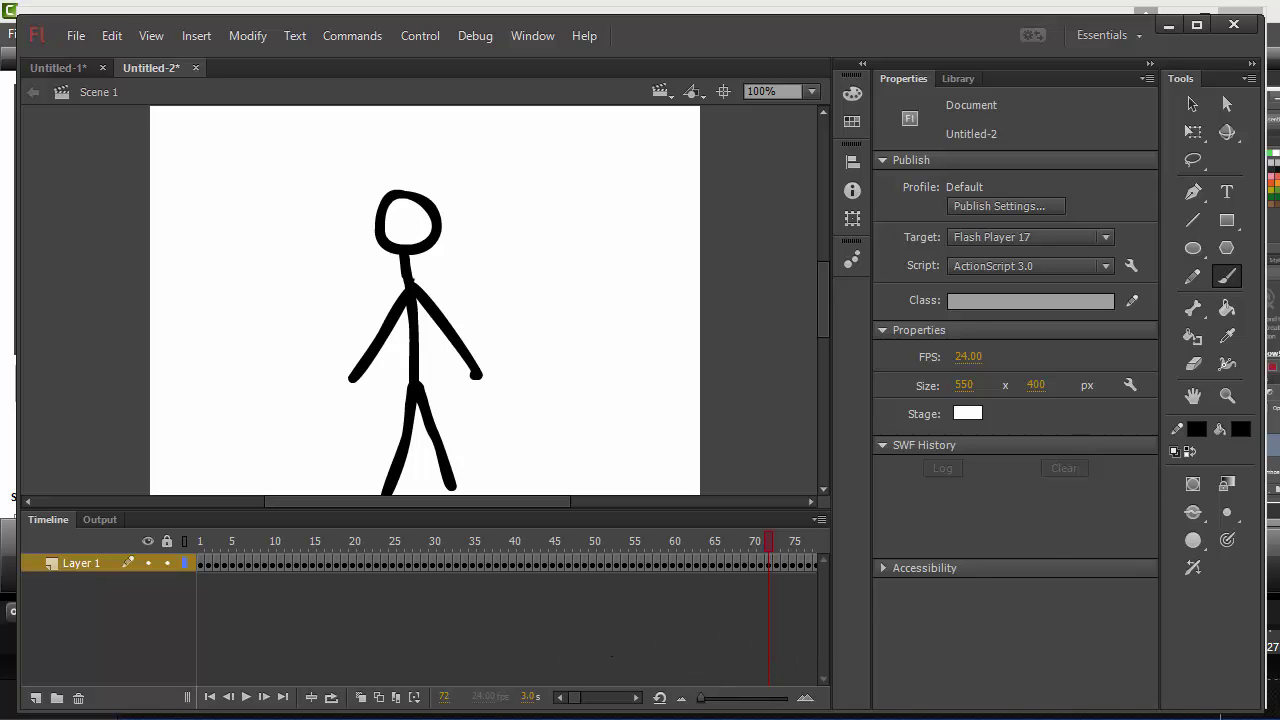
{"action": "left_click_drag", "start_coordinate": [1264, 706], "coordinate": [1263, 677]}
{"action": "left_click", "coordinate": [839, 534]}
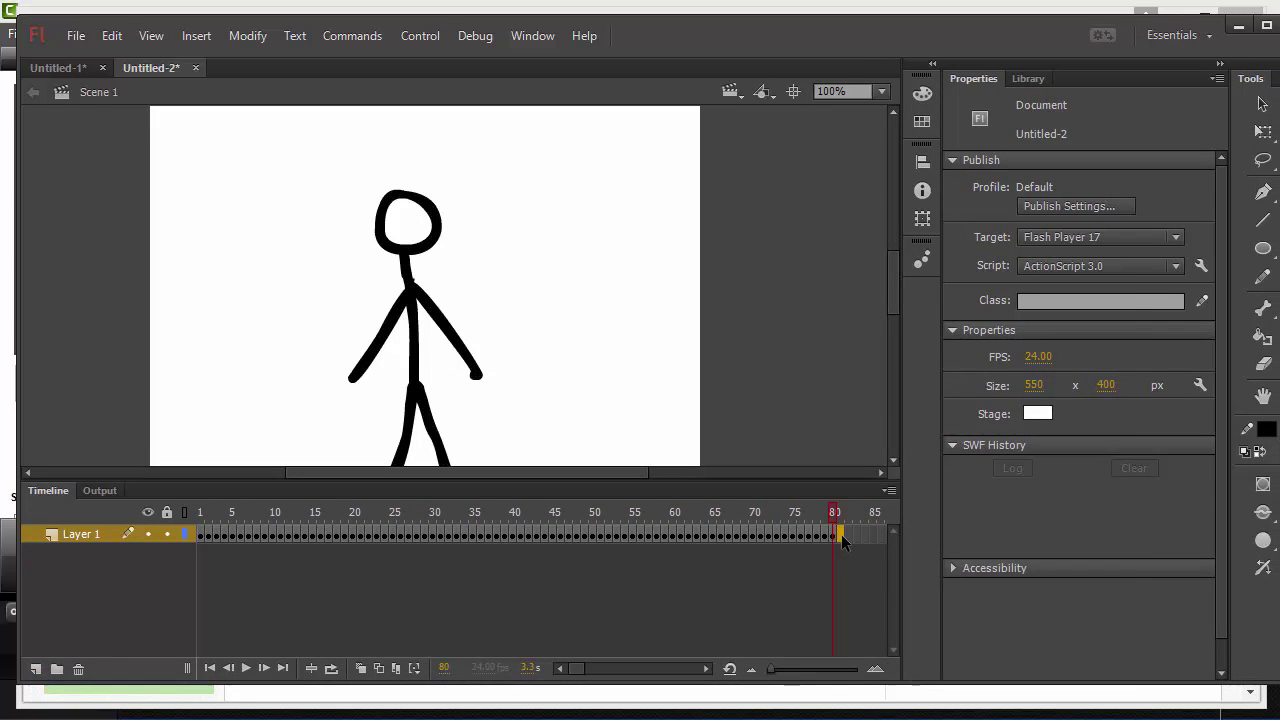
{"action": "right_click", "coordinate": [841, 536]}
{"action": "left_click", "coordinate": [888, 604]}
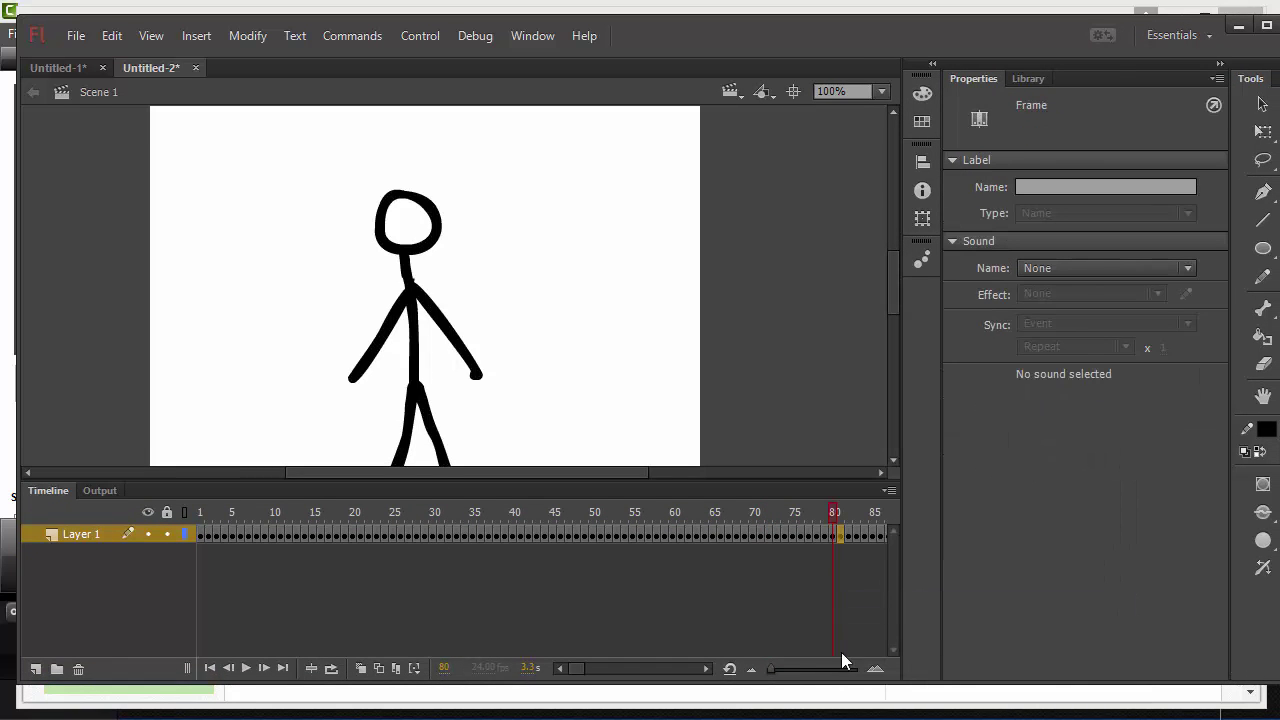
- Play the jumping jack animation from the first frame to preview the repeated cycles
{"action": "left_click", "coordinate": [209, 668]}
{"action": "left_click", "coordinate": [246, 670]}
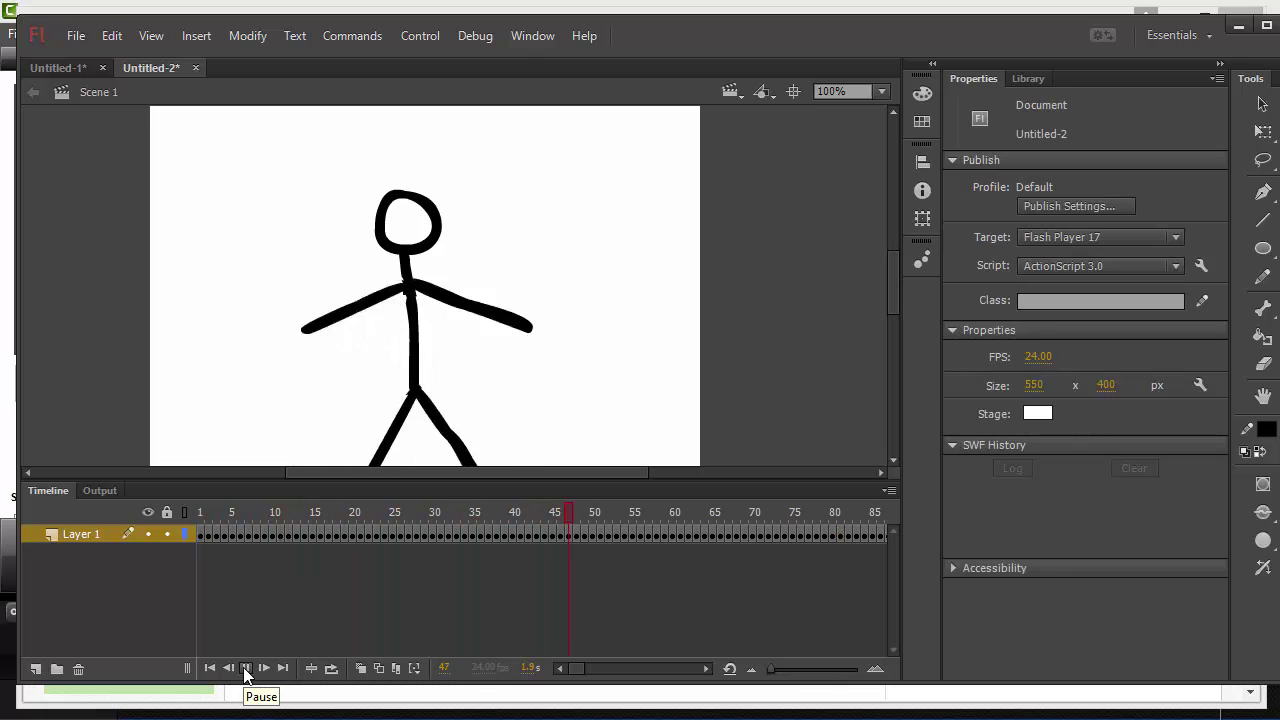
{"action": "left_click", "coordinate": [246, 670]}
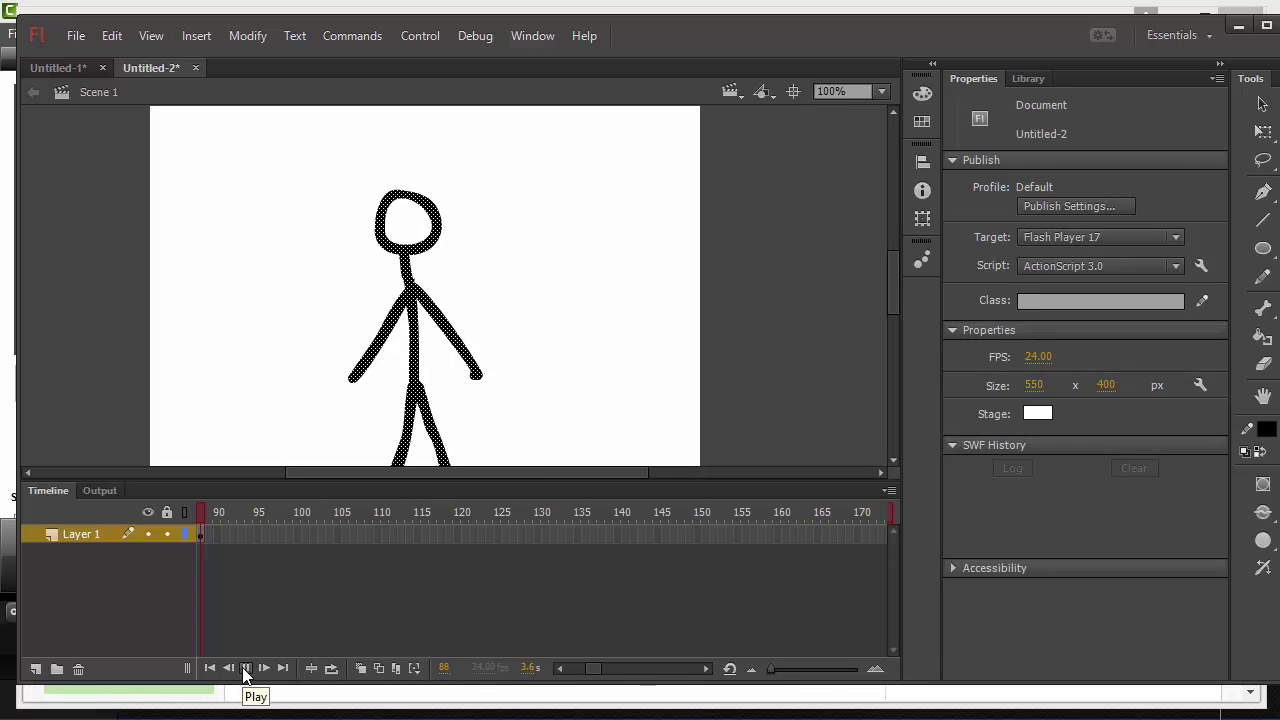
- Paste the copied eight-frame cycle three more times on Layer 1, starting at frames 89, 97 and 105
{"action": "right_click", "coordinate": [206, 534]}
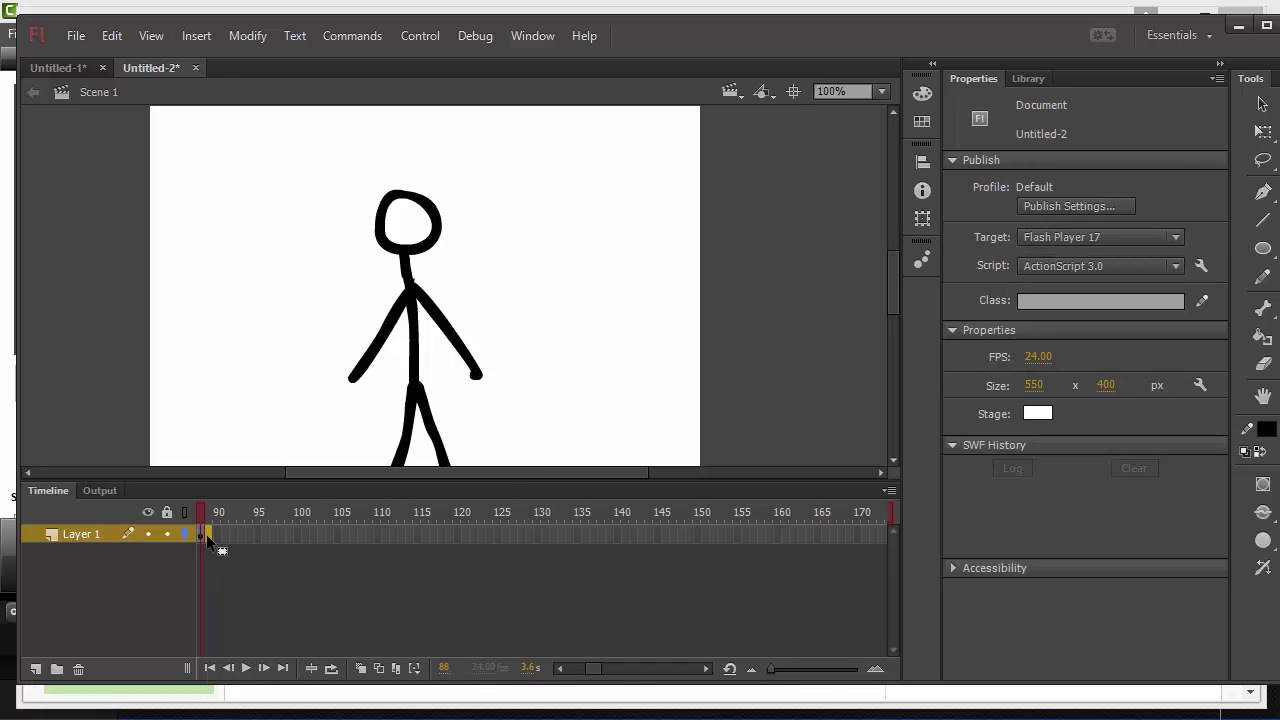
{"action": "left_click", "coordinate": [270, 601]}
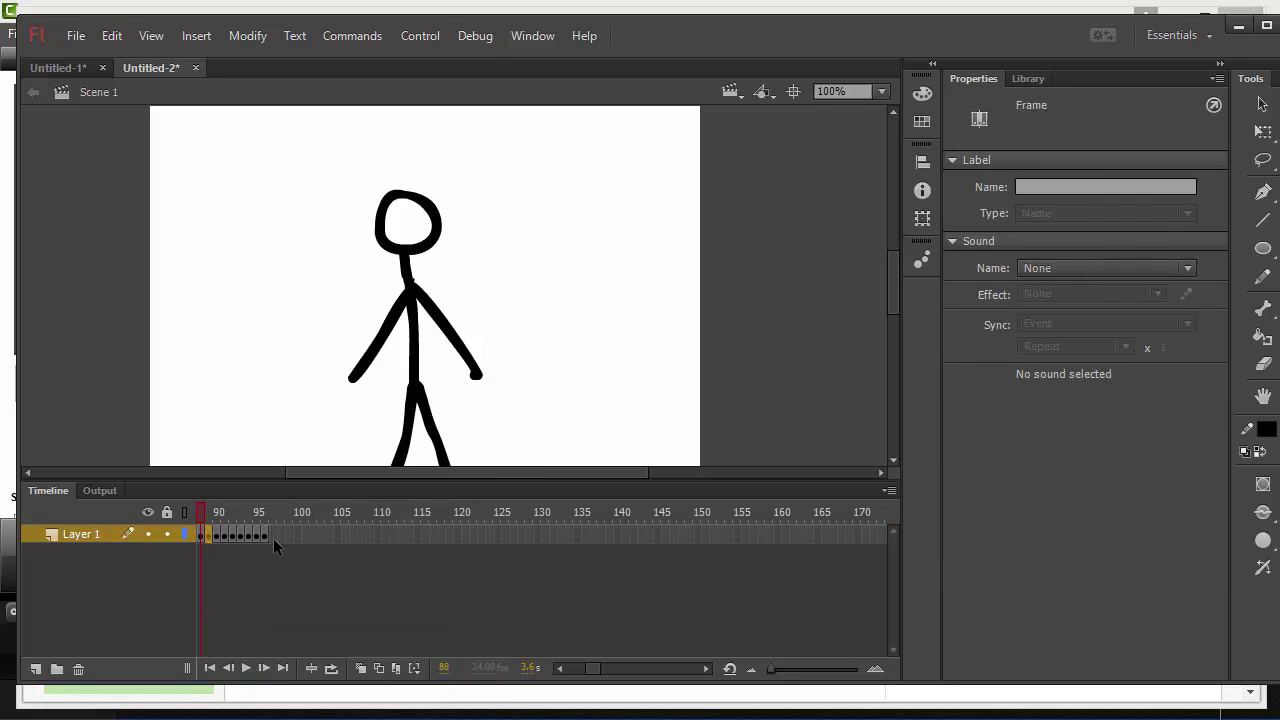
{"action": "right_click", "coordinate": [272, 538]}
{"action": "left_click", "coordinate": [311, 605]}
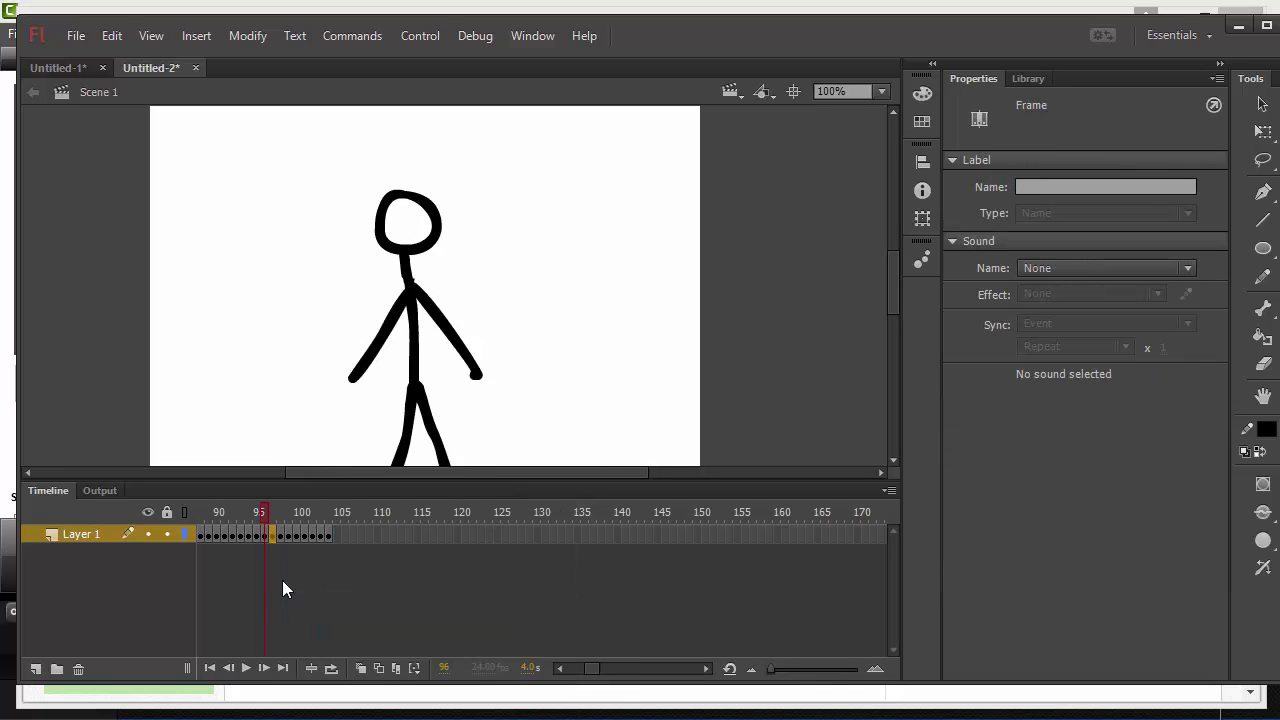
{"action": "left_click", "coordinate": [342, 535]}
{"action": "right_click", "coordinate": [336, 535]}
{"action": "left_click", "coordinate": [395, 604]}
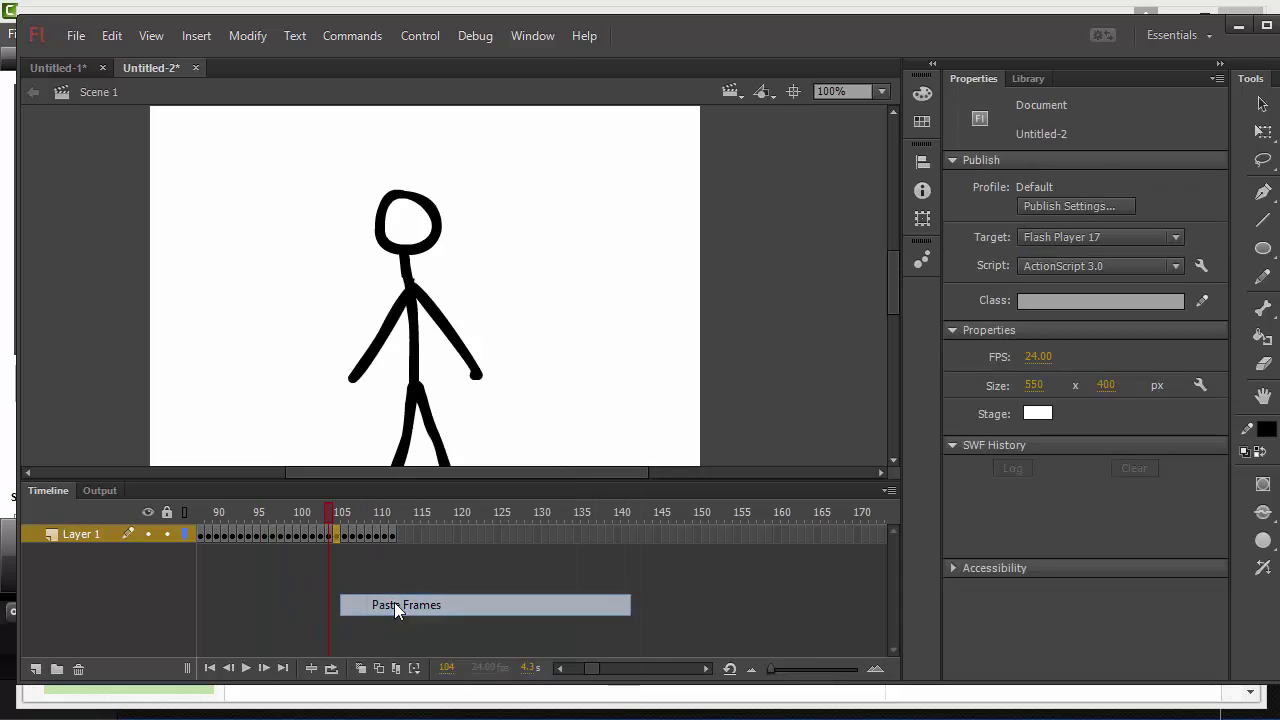
- Fit the whole stage in view at 92% zoom and play back the extended animation
{"action": "left_click", "coordinate": [394, 536]}
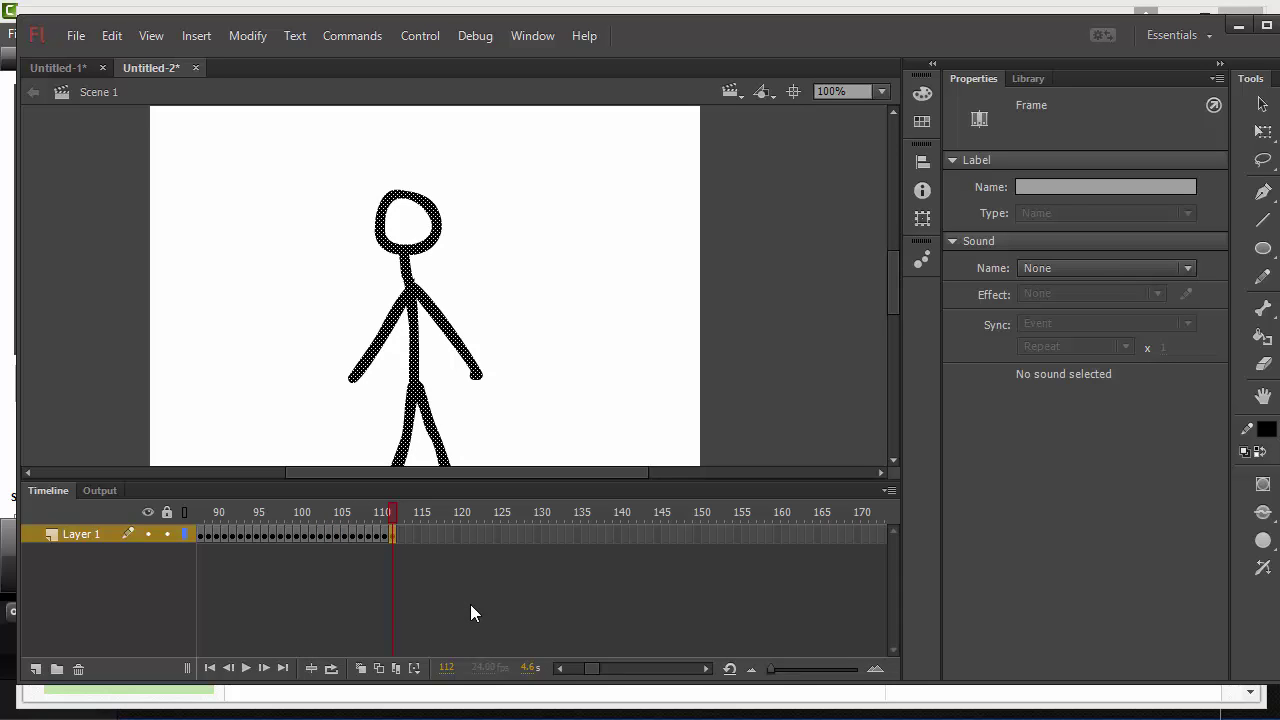
{"action": "key", "text": "Return"}
{"action": "left_click", "coordinate": [882, 92]}
{"action": "left_click", "coordinate": [875, 113]}
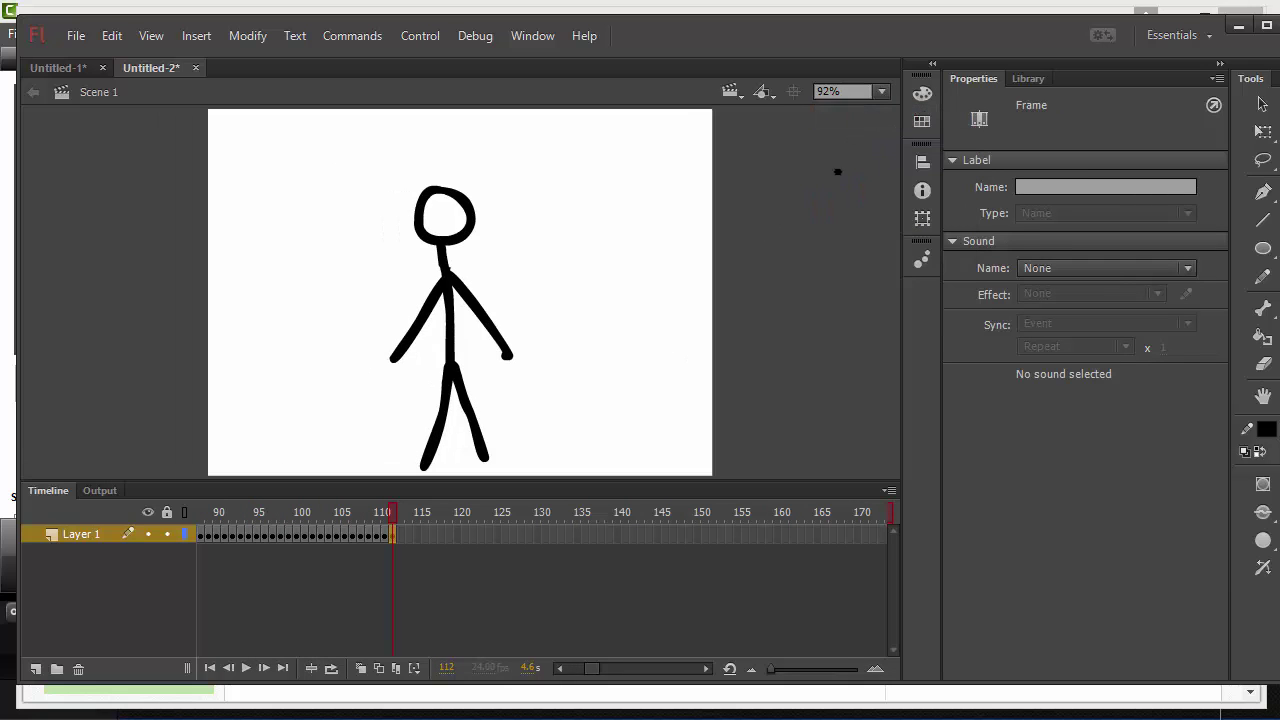
{"action": "key", "text": "Return"}
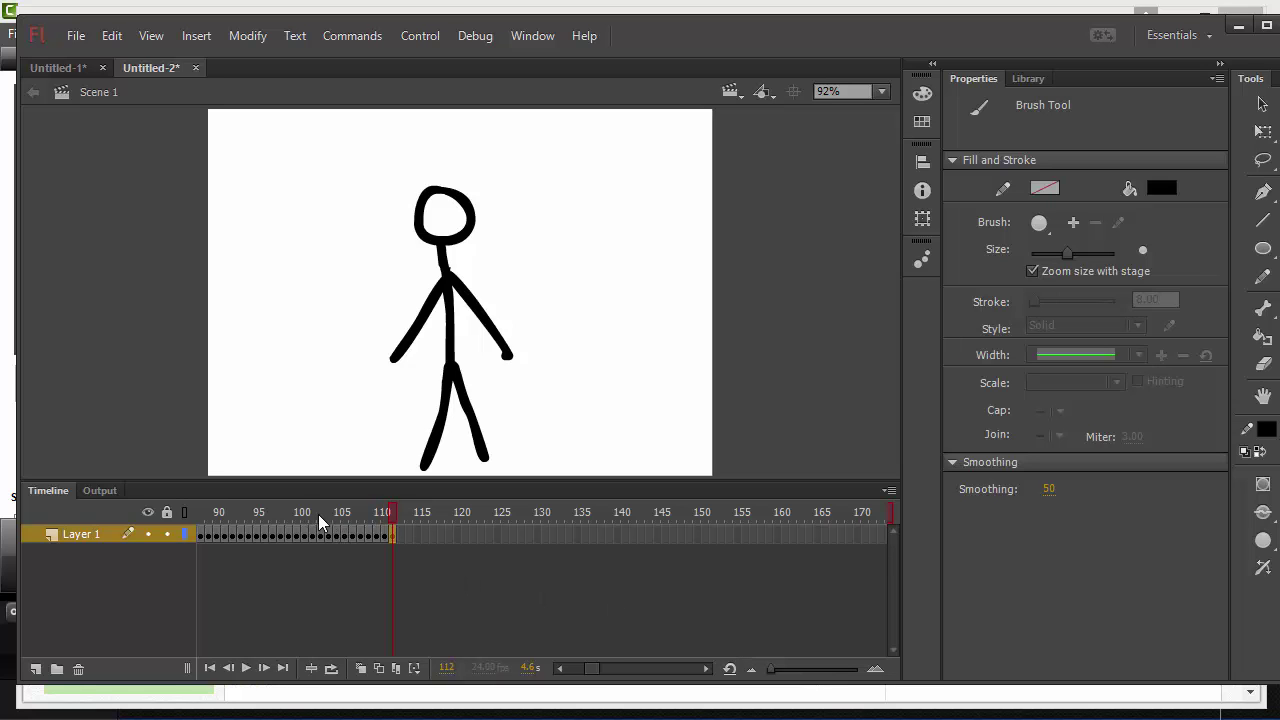
- Start saving the animation document as a new file
{"action": "left_click", "coordinate": [78, 38]}
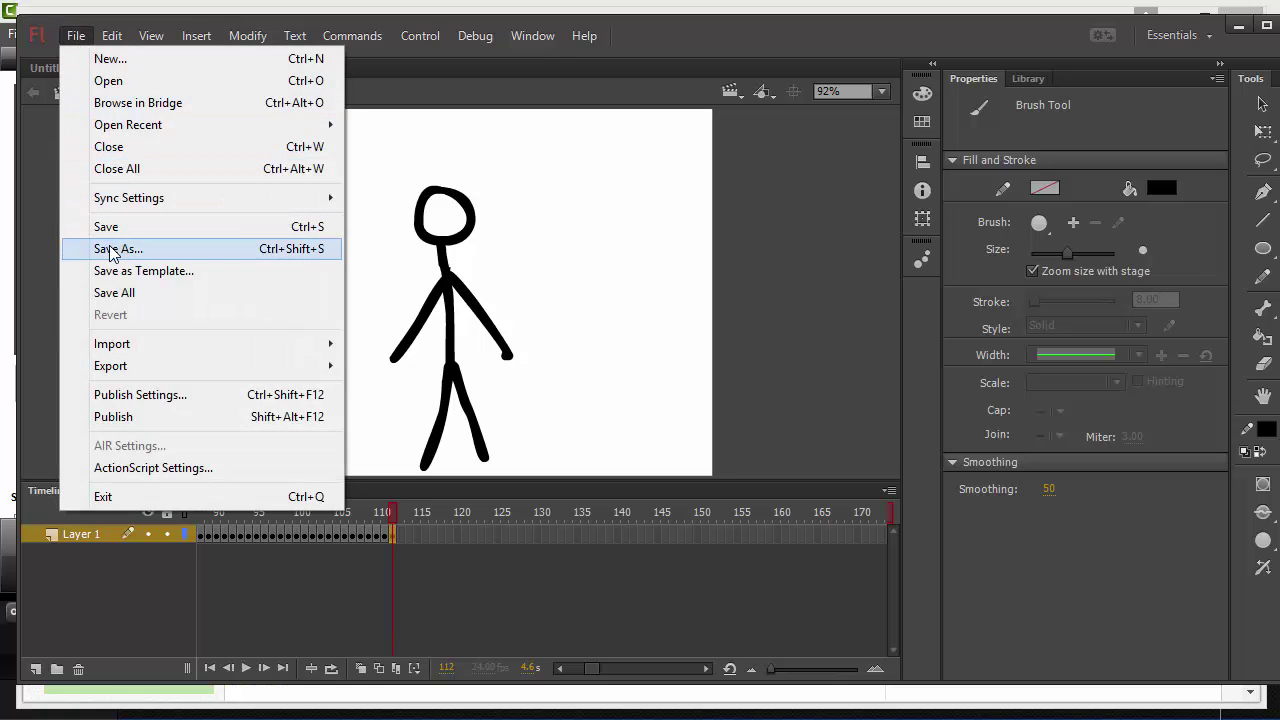